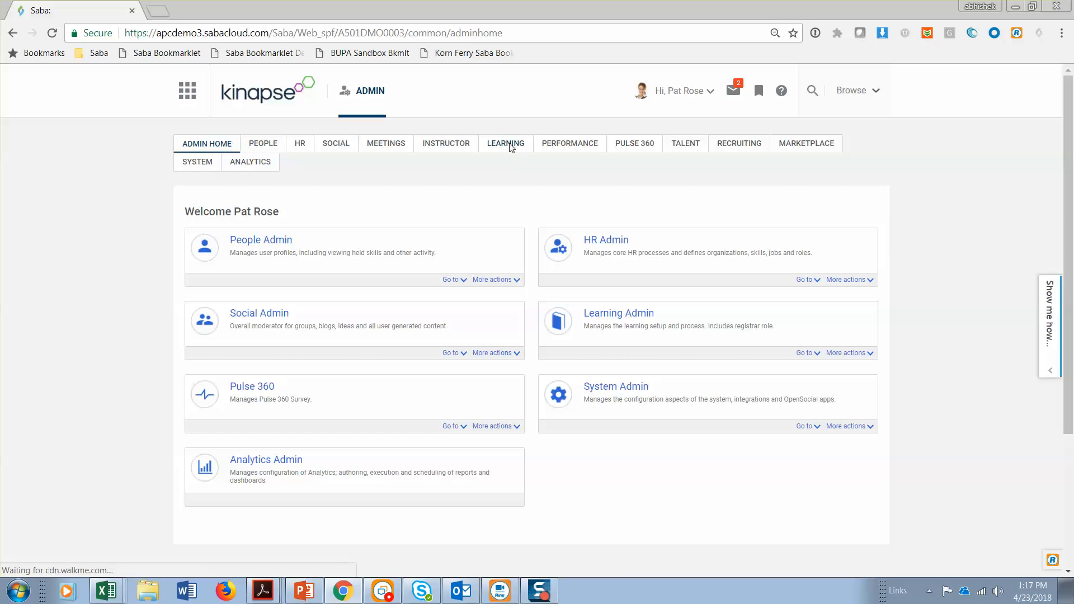
List the active prescriptive rules in the rules engine of the People administration area
left_click(510, 147)
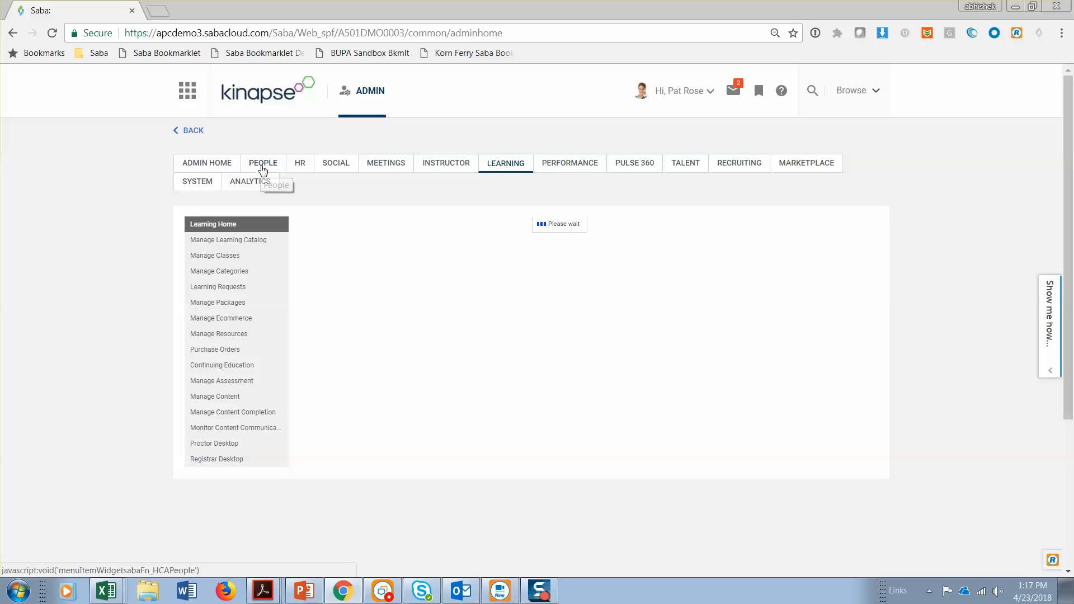
left_click(263, 168)
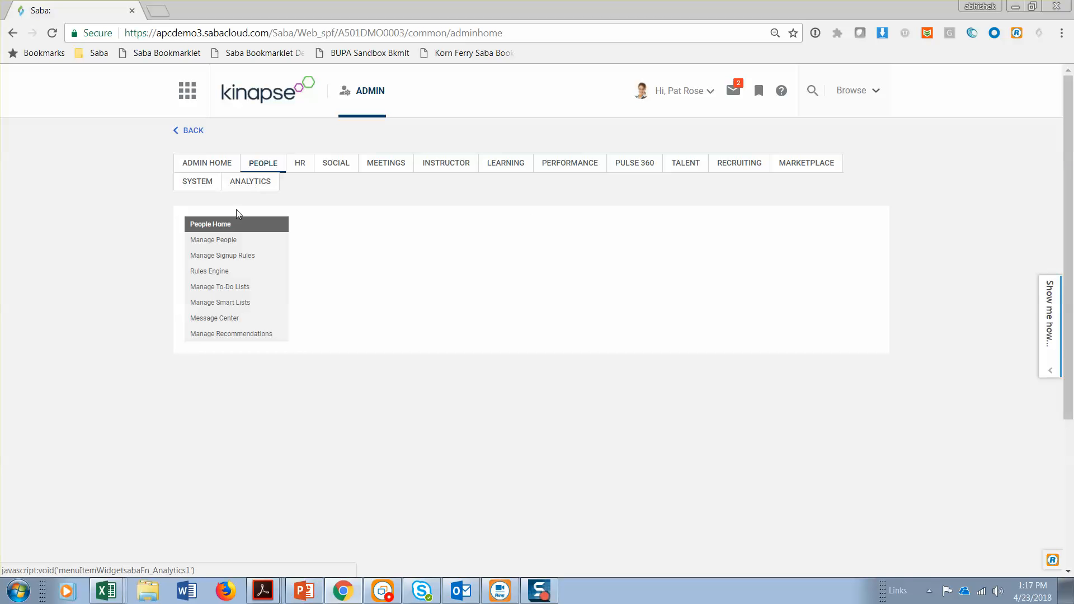
left_click(218, 274)
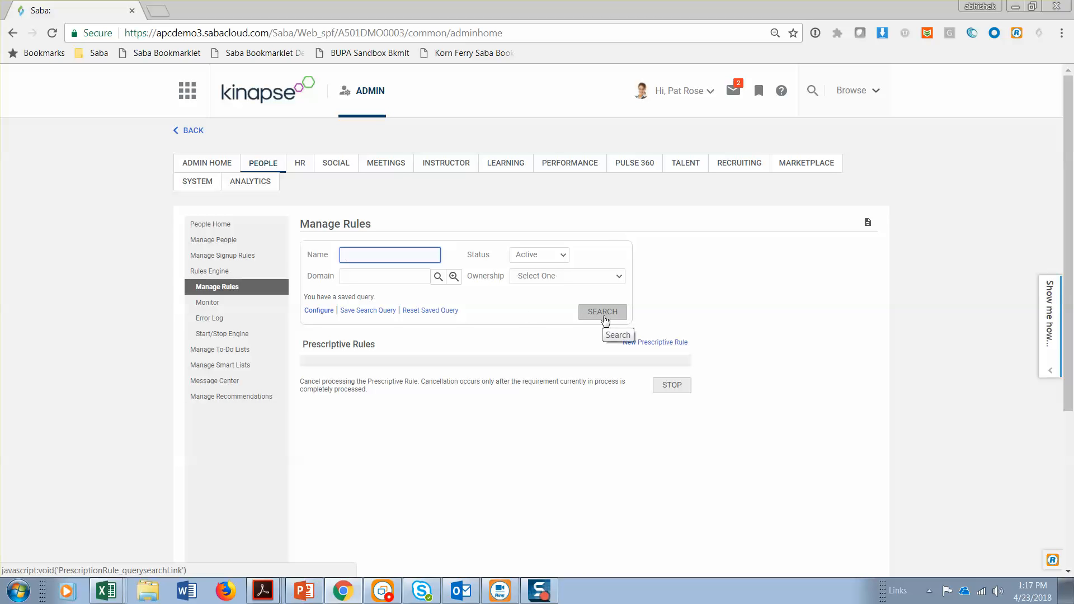
left_click(605, 320)
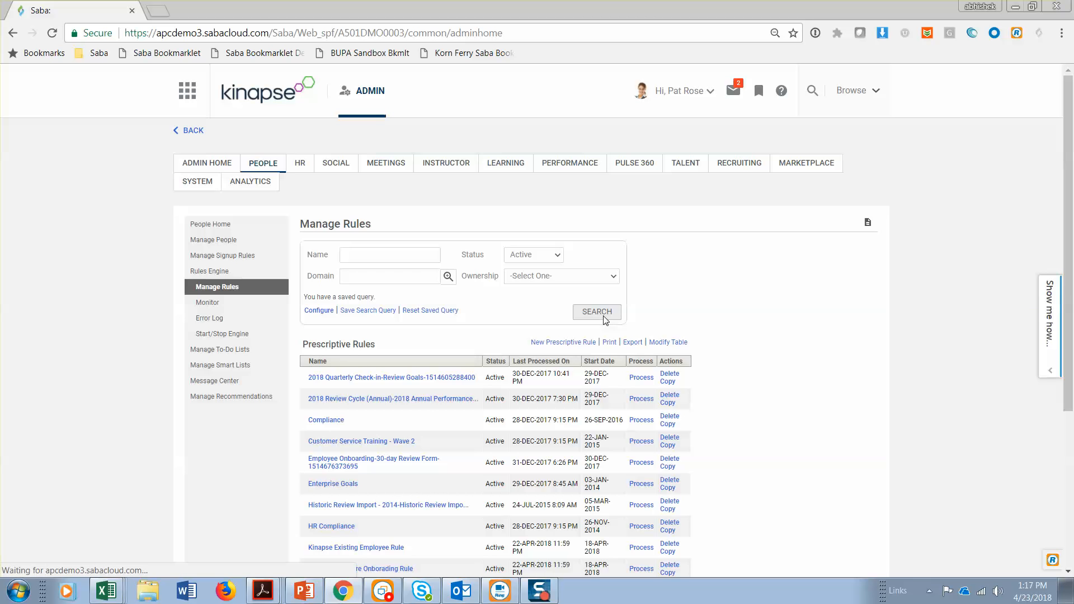
Open the Kinapse New Hire Onborading Rule and view its member selection criteria
scroll(836, 351, "down", 3)
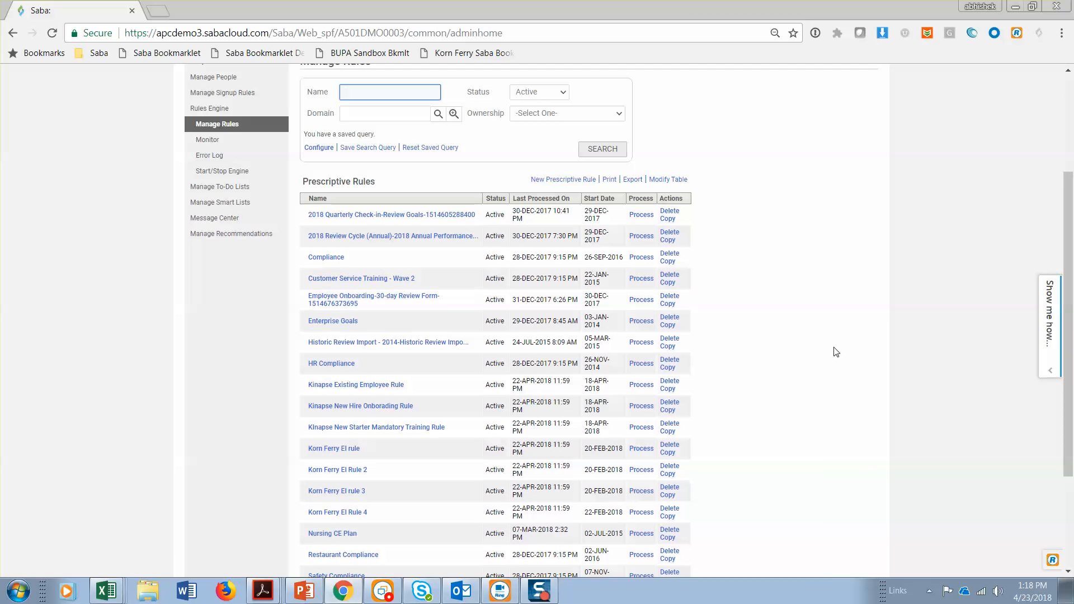
scroll(836, 351, "down", 3)
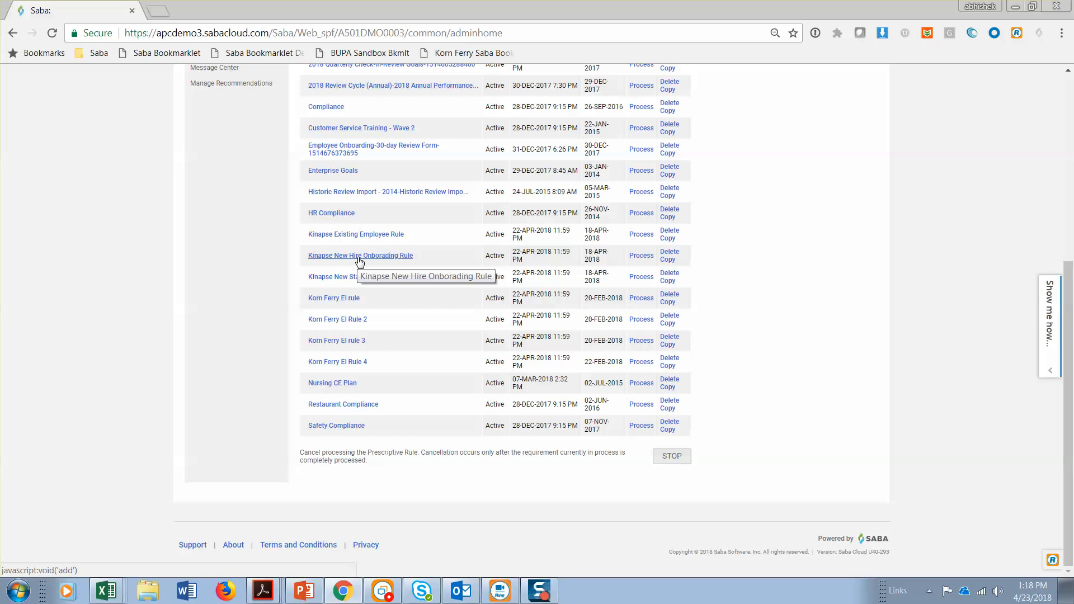
left_click(403, 259)
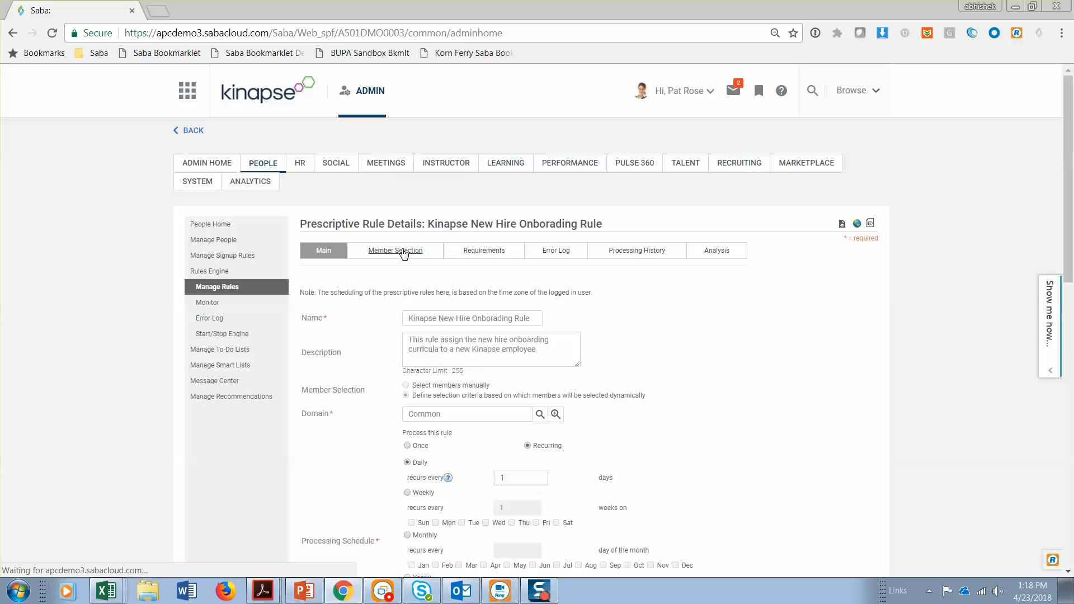
left_click(403, 251)
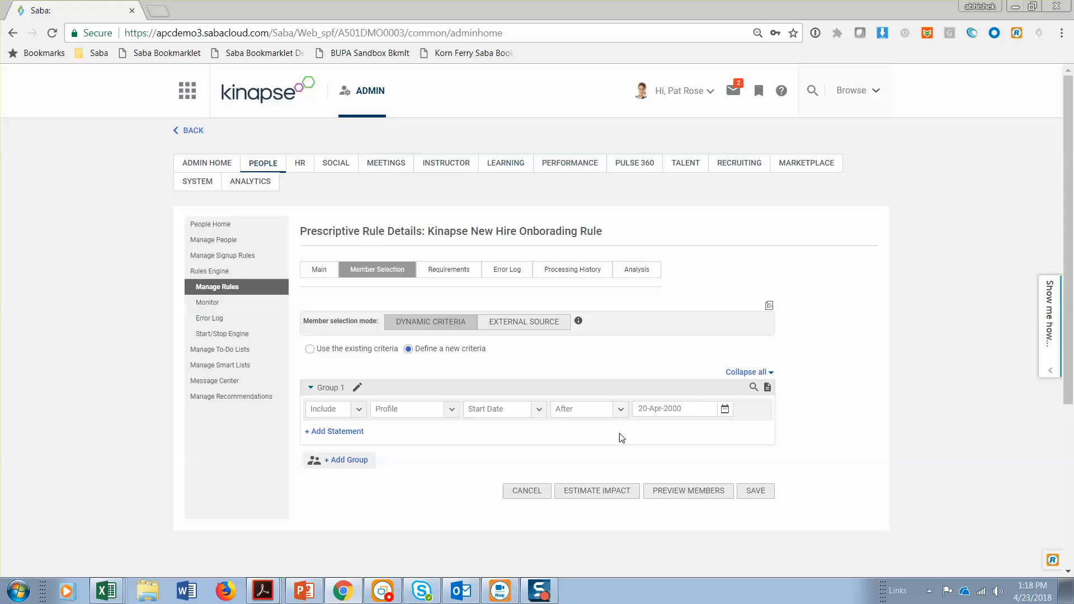
Review the rule's requirements, checking the New Hire Onboarding curriculum and its due date under the learning events
left_click(462, 271)
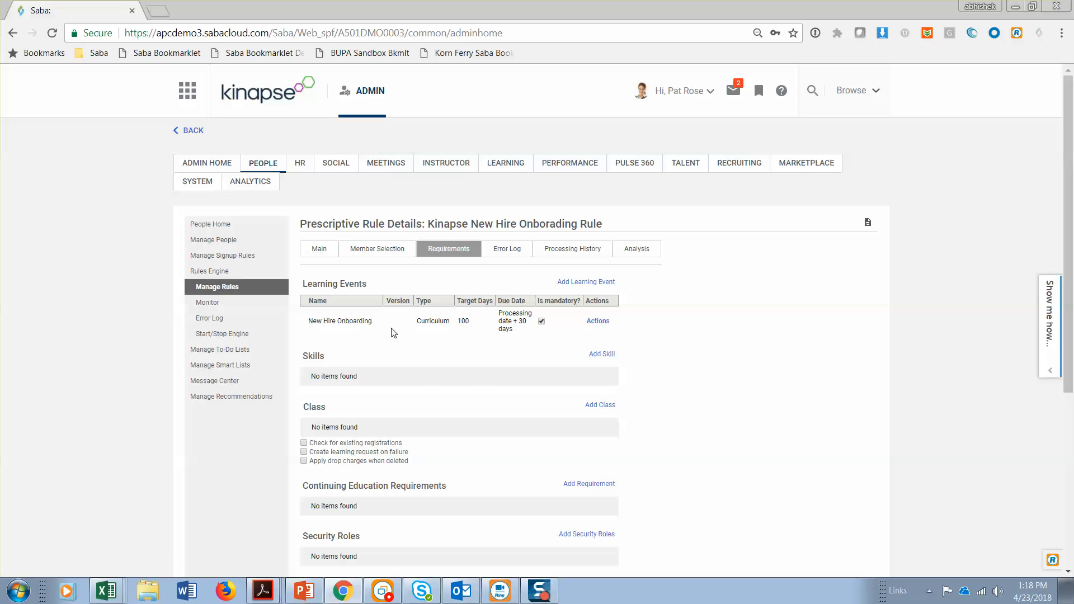
scroll(673, 357, "down", 3)
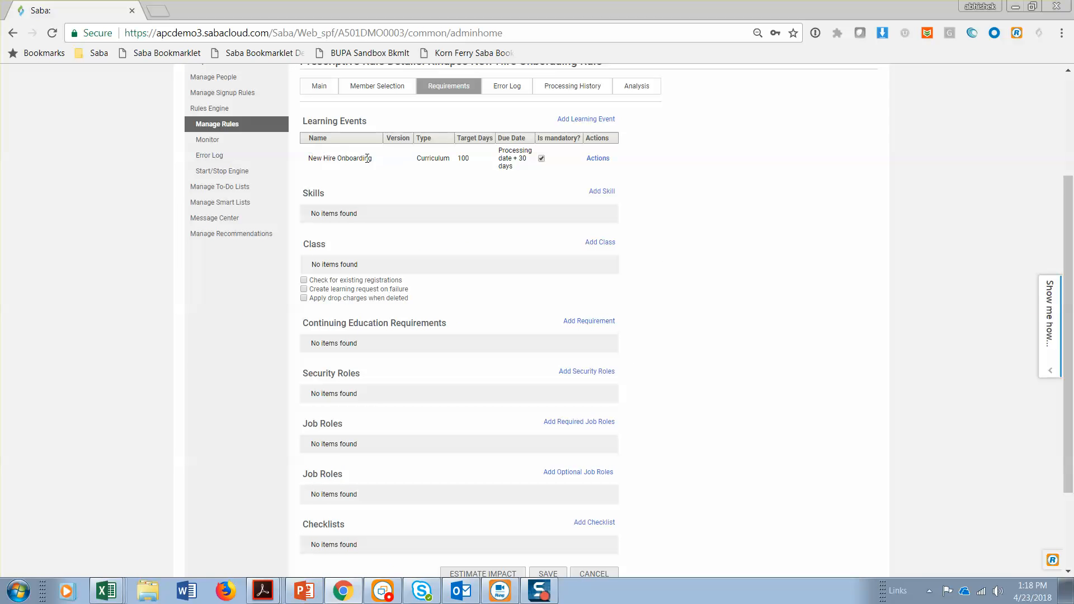
left_click_drag(371, 160, 309, 160)
left_click_drag(500, 150, 524, 172)
left_click(513, 168)
left_click_drag(511, 168, 499, 151)
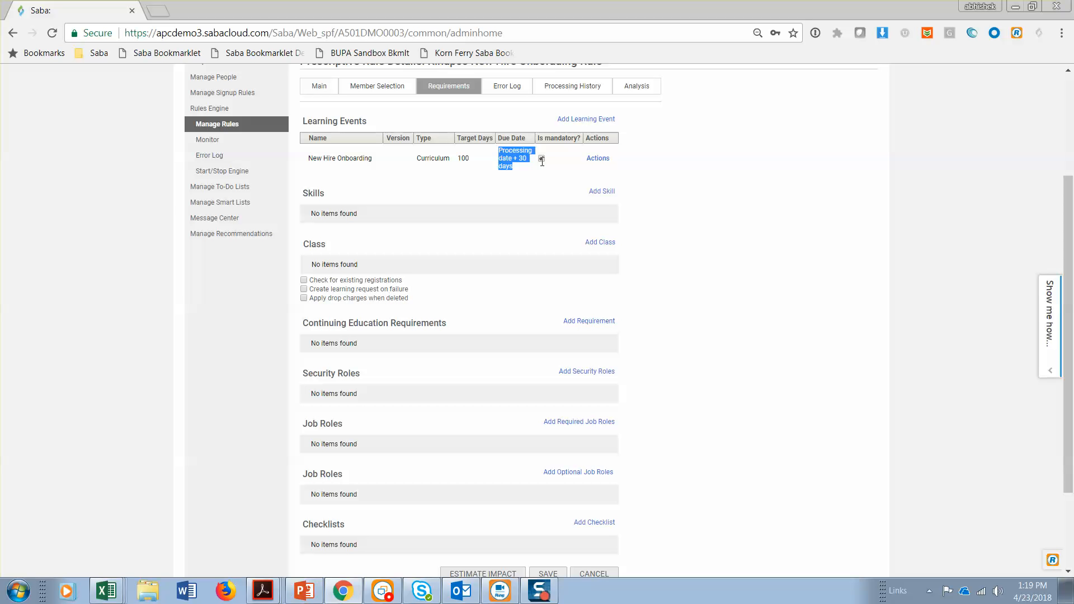
scroll(712, 247, "up", 3)
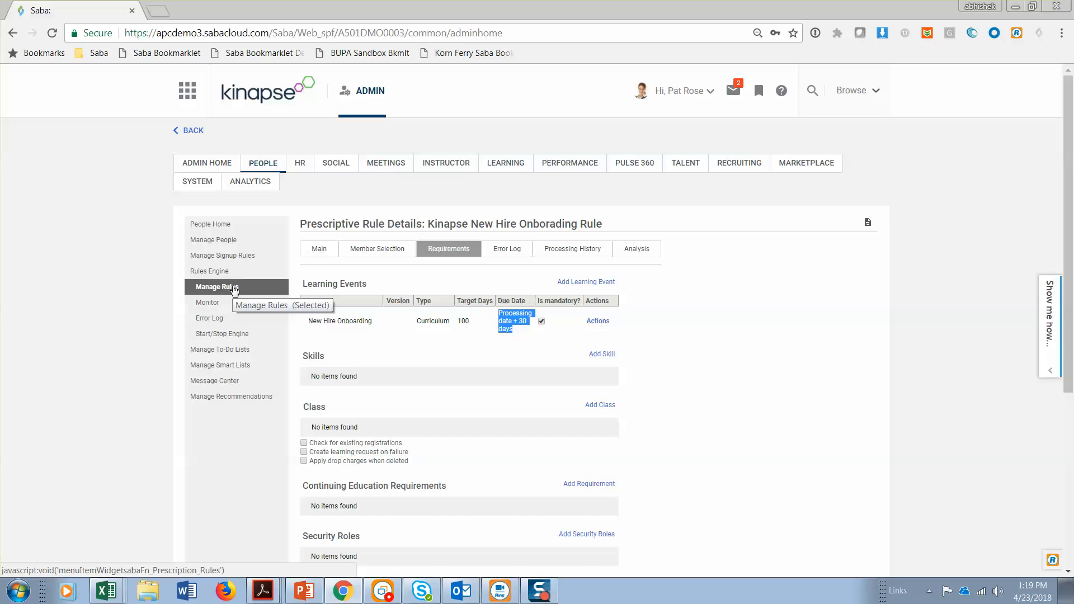
List the active prescriptive rules again and open the Kinapse New Starter Mandatory Training Rule
left_click(234, 289)
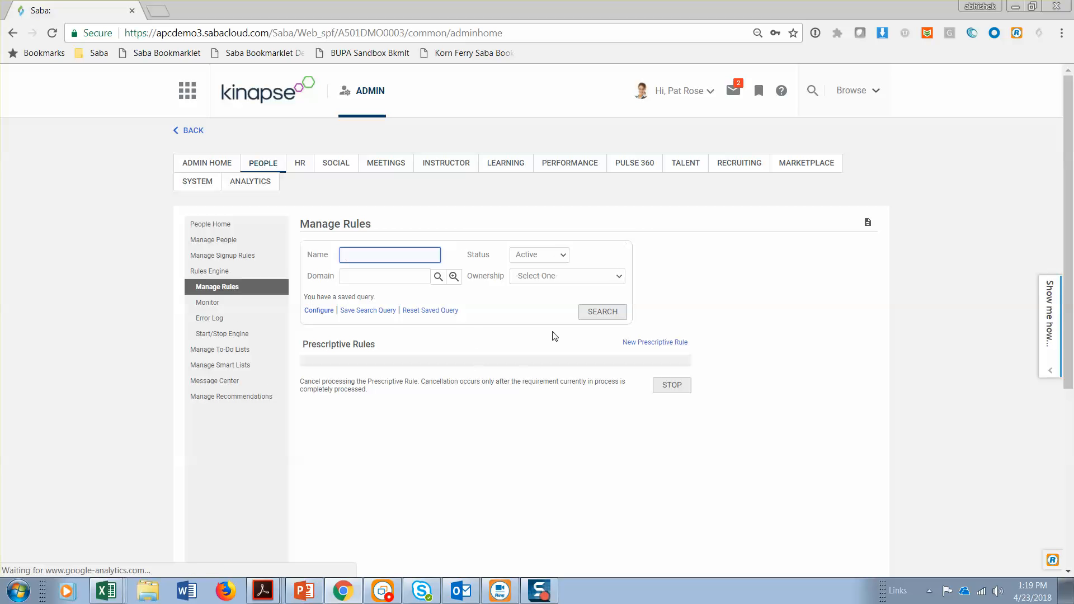
left_click(615, 316)
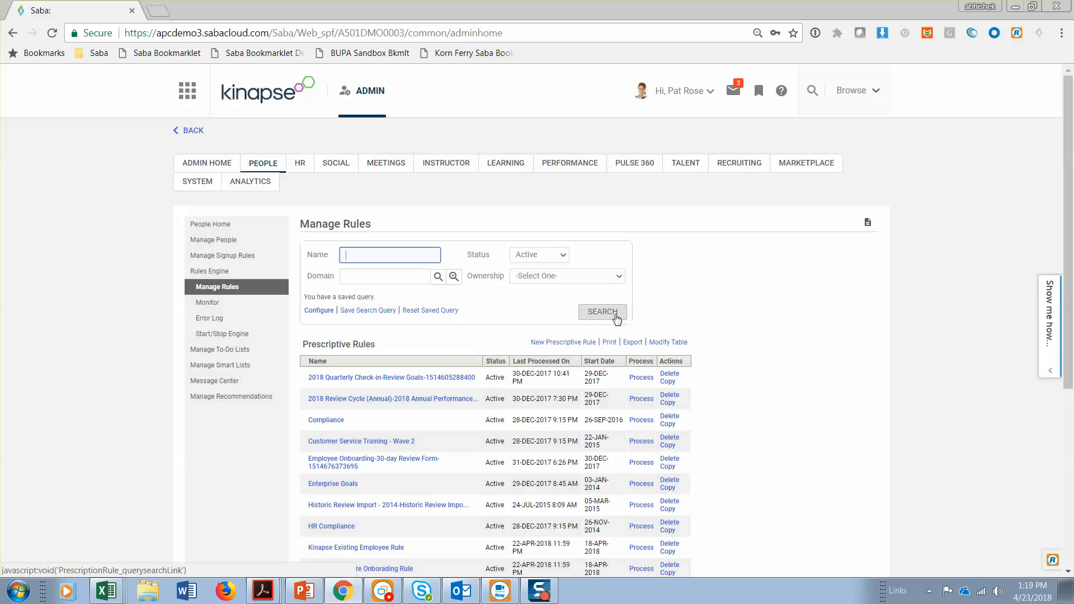
scroll(750, 376, "down", 3)
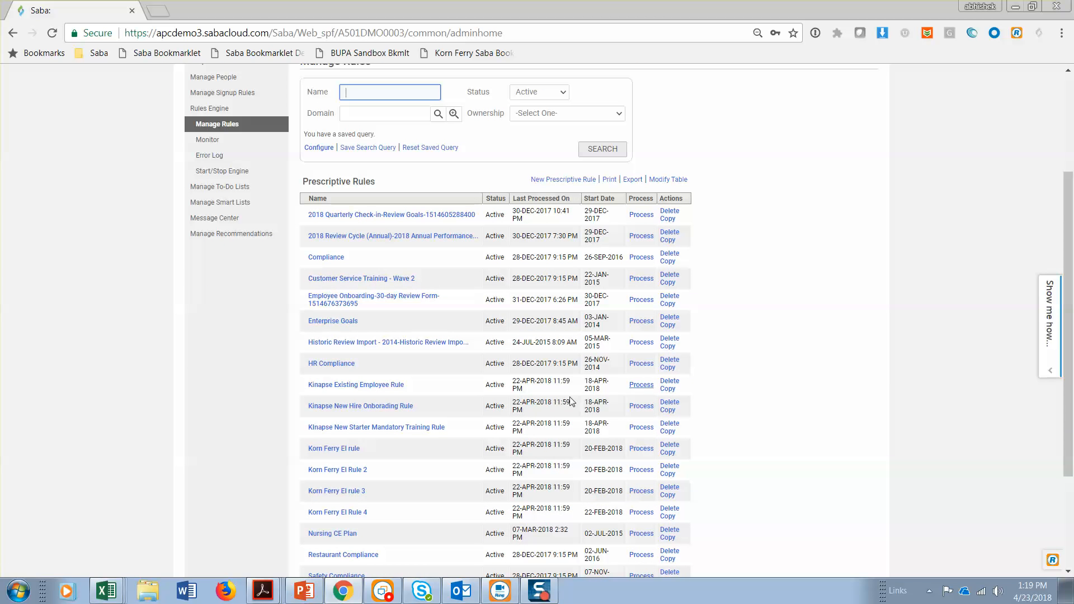
left_click(412, 429)
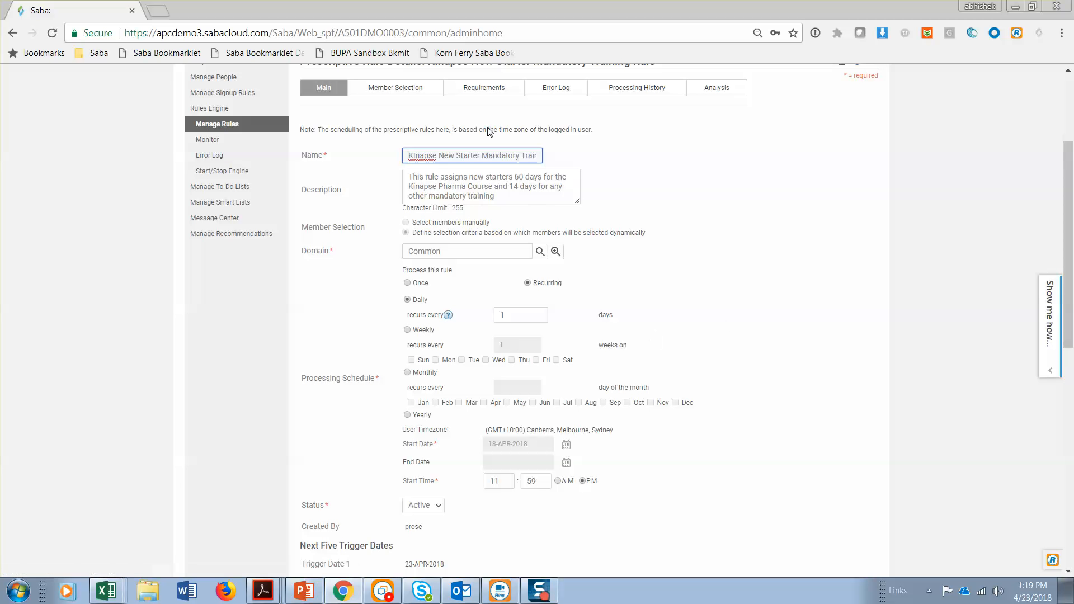
Review the new starter rule's main settings and member selection criteria, leaving the criteria without saving changes
left_click(401, 91)
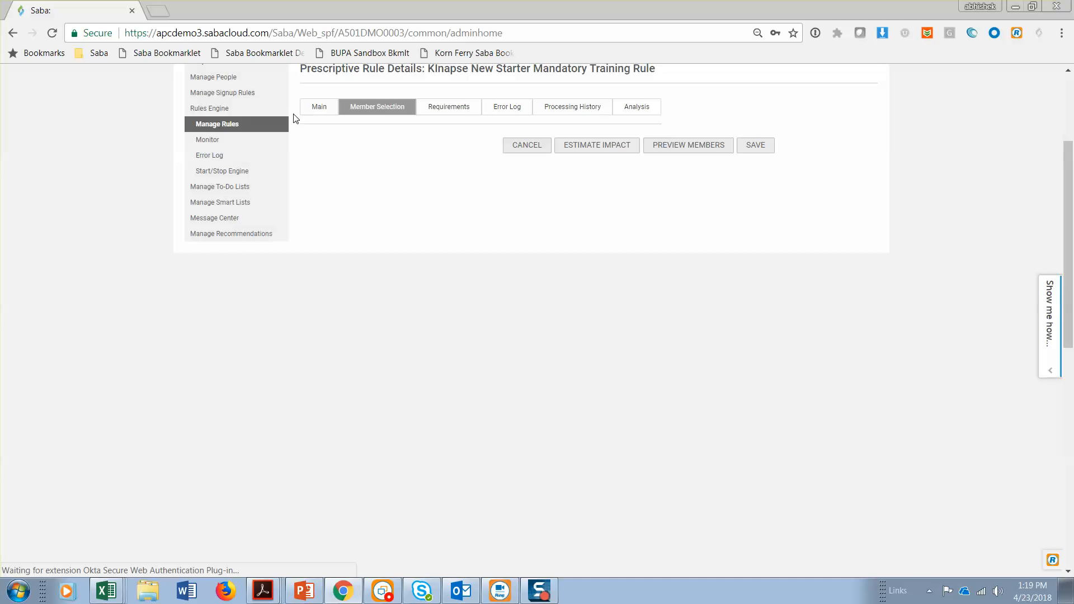
left_click(317, 107)
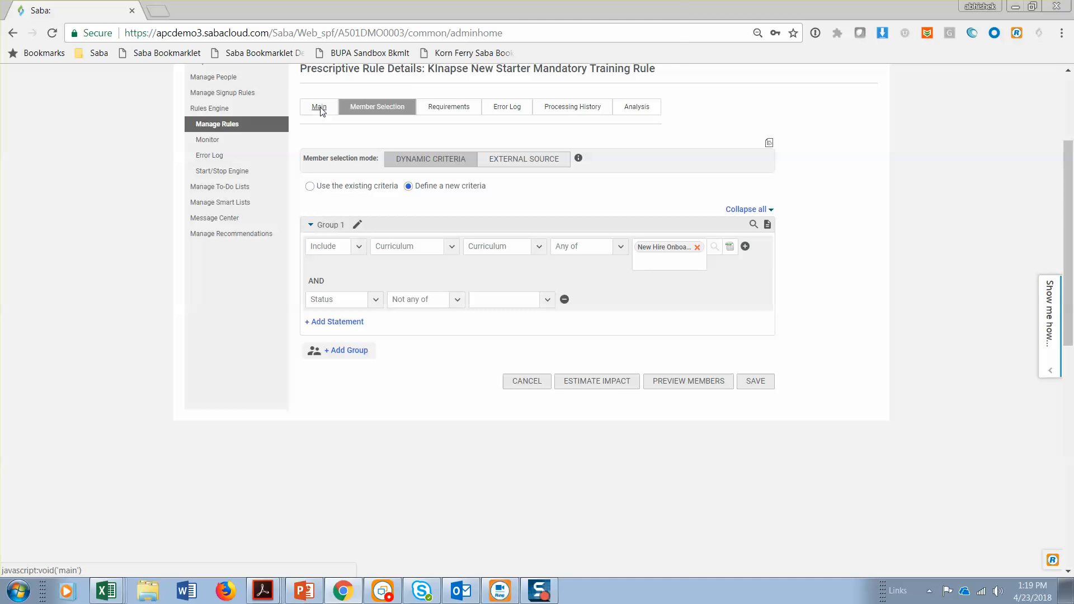
left_click(319, 107)
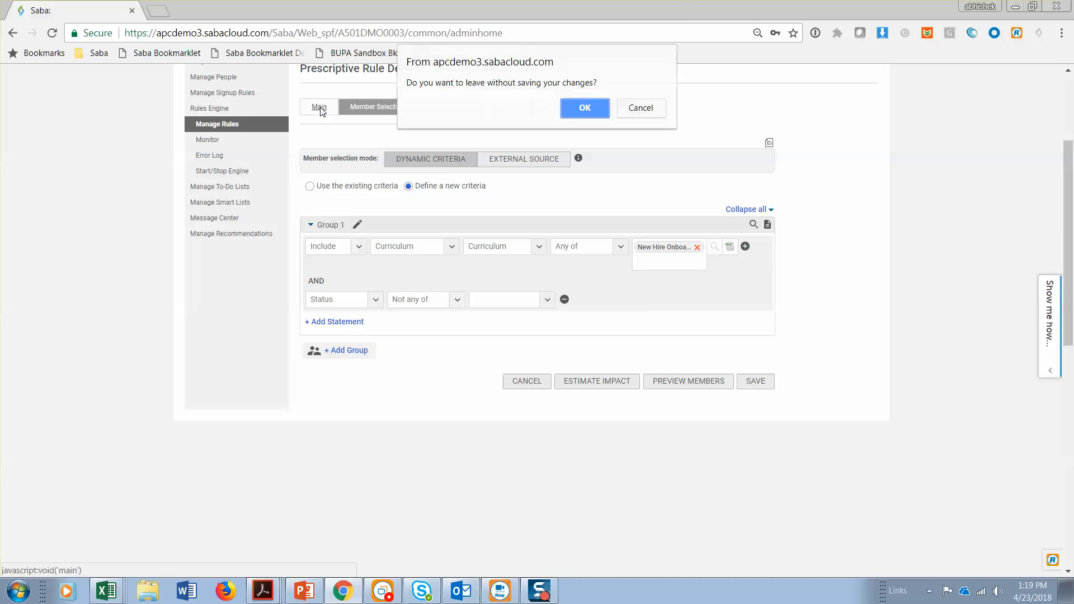
left_click(581, 108)
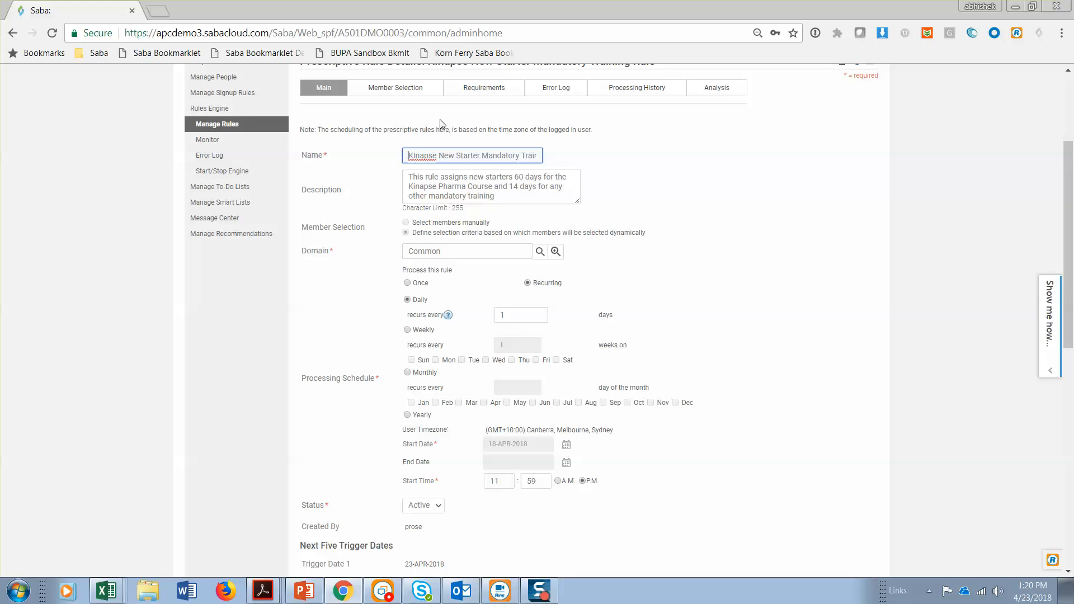
left_click(412, 93)
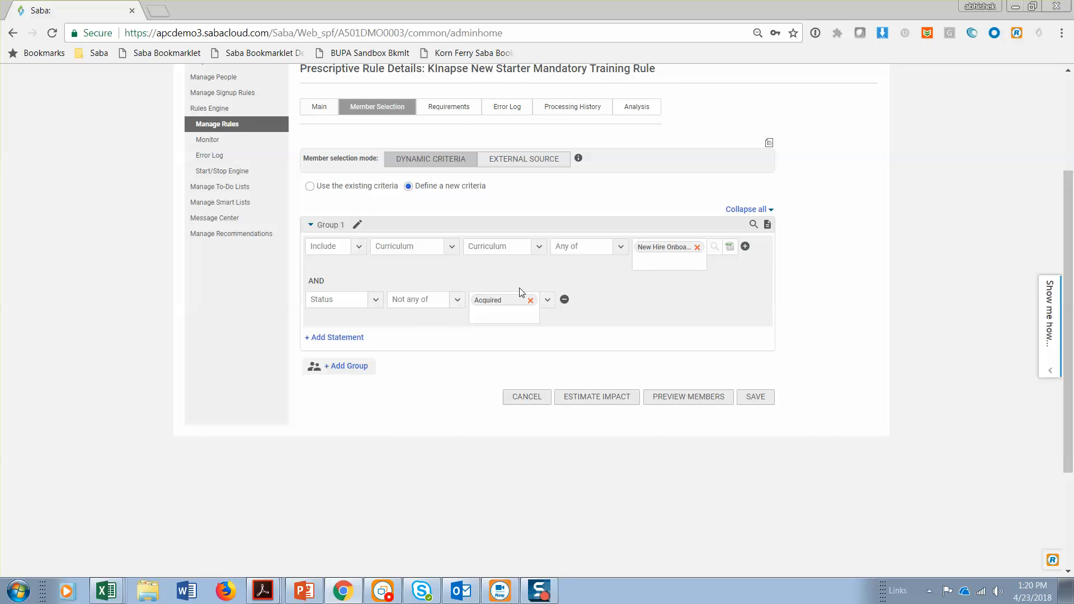
Review the new starter rule's requirements, checking the due dates and available actions of its learning events
left_click(463, 114)
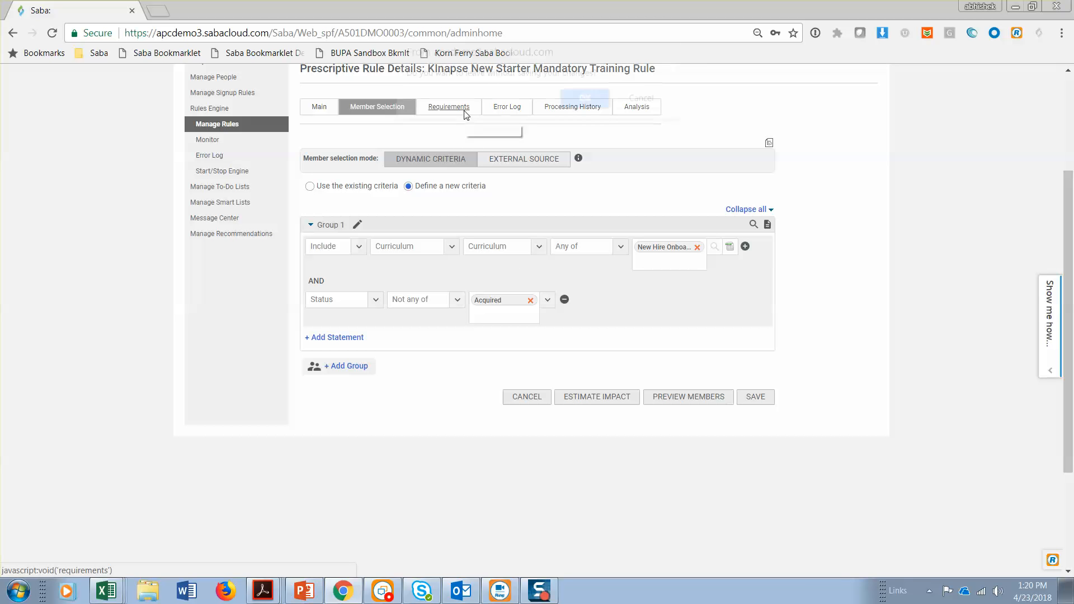
left_click(583, 105)
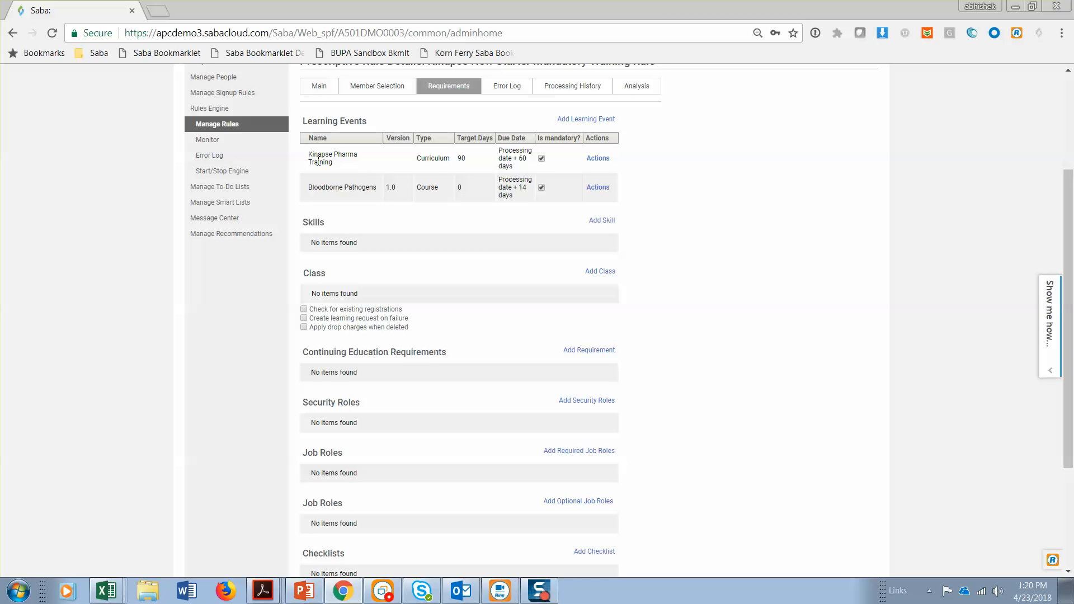
left_click_drag(308, 157, 335, 163)
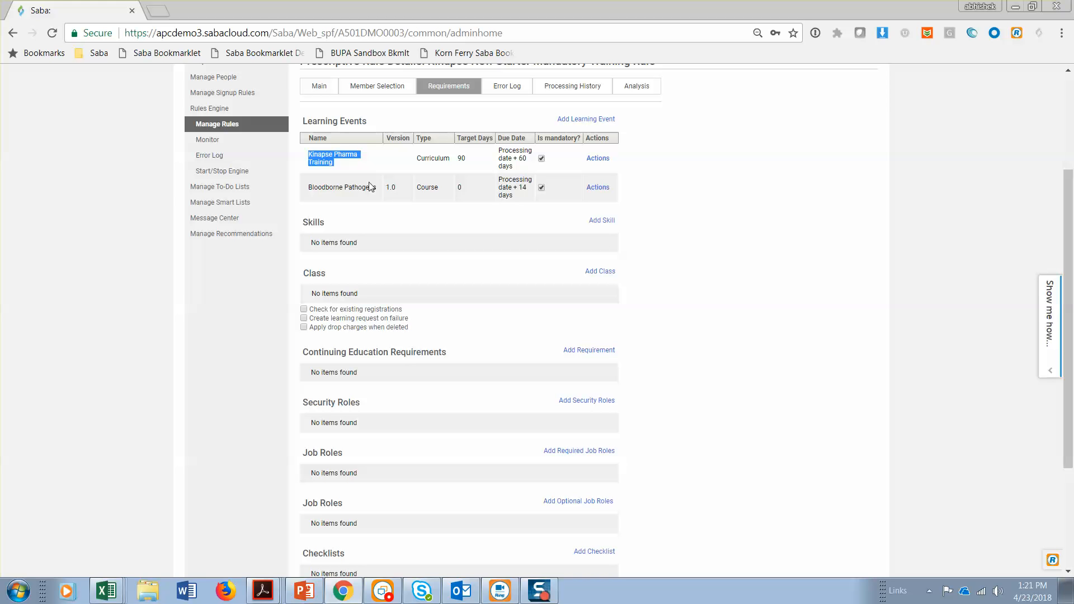
left_click(528, 190)
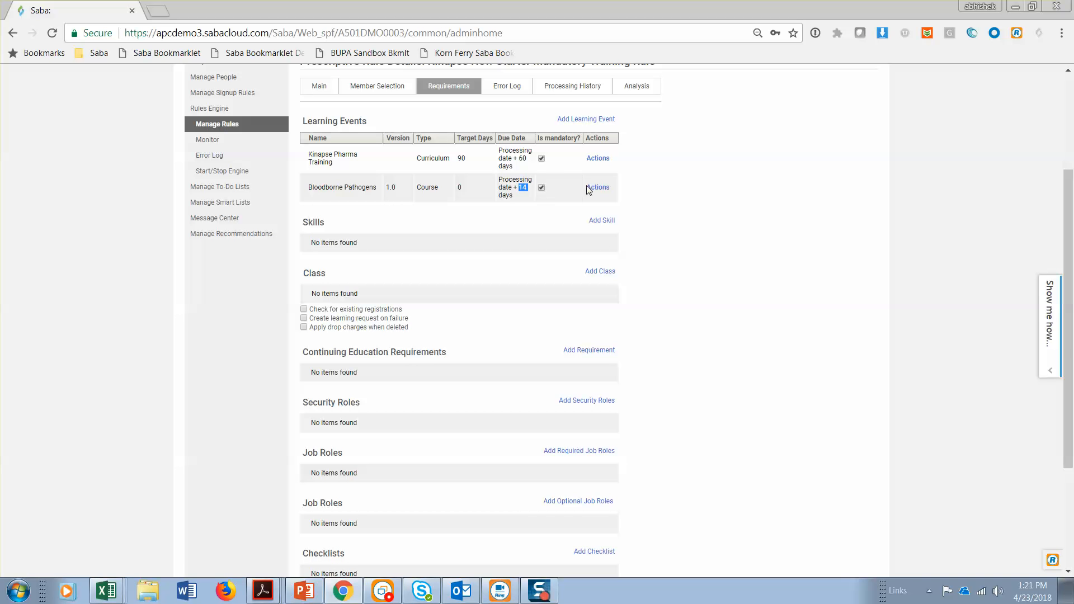
left_click(602, 162)
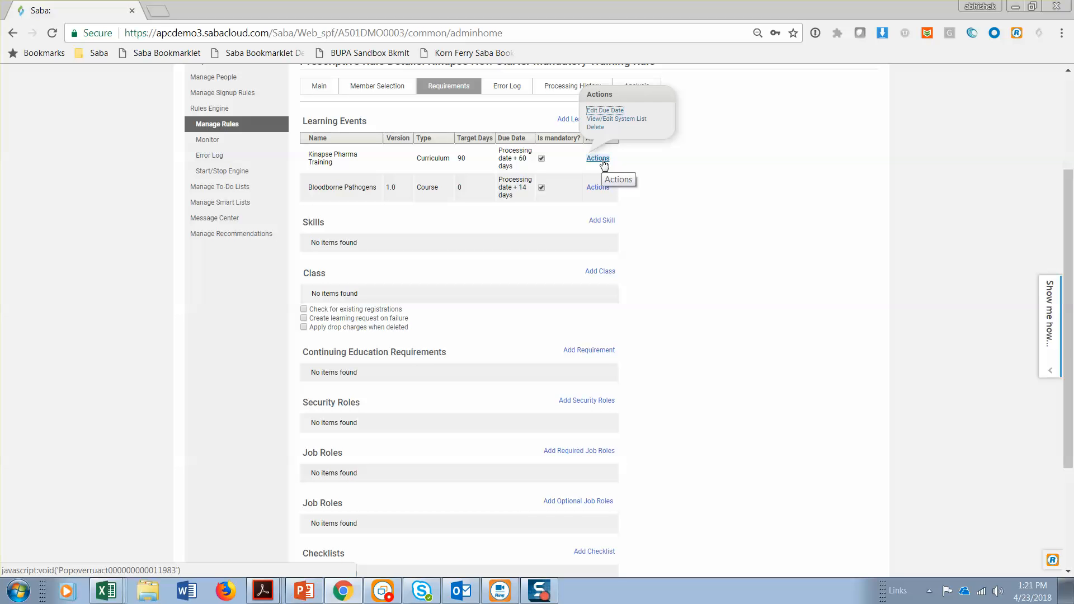
left_click(412, 257)
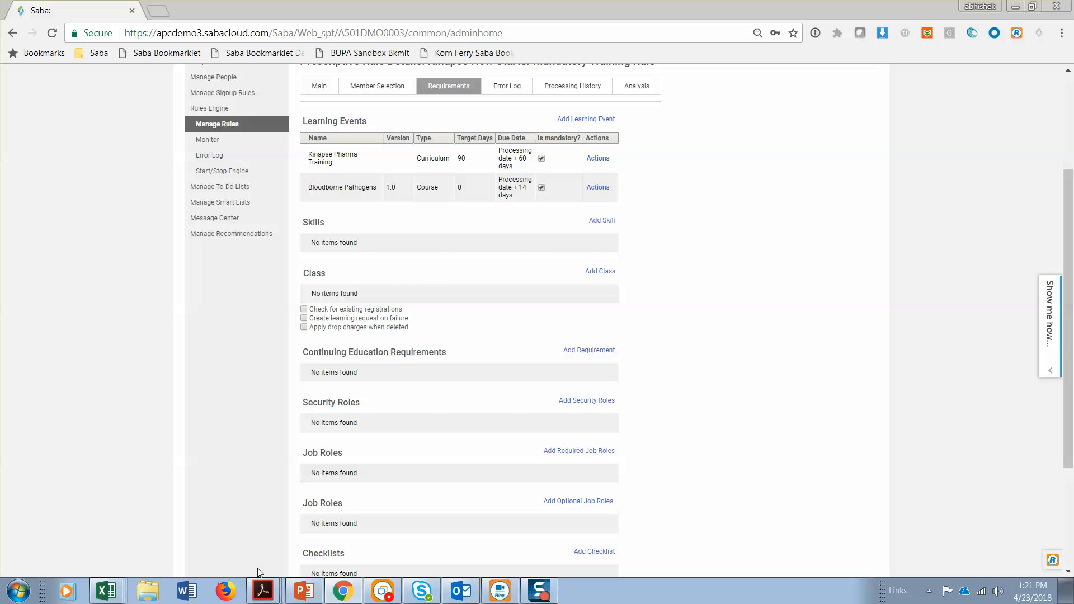
Switch to the Kinapse_Functional Requirements (002) workbook in Excel, read the new starter training requirement, and return to Saba
mouse_move(106, 591)
left_click(87, 516)
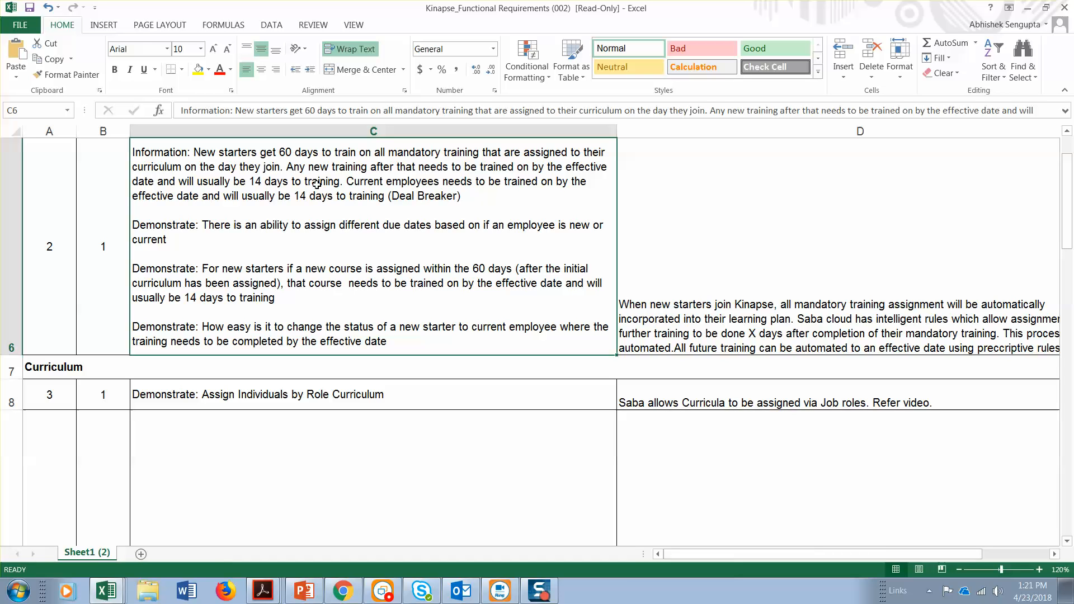
left_click(1024, 10)
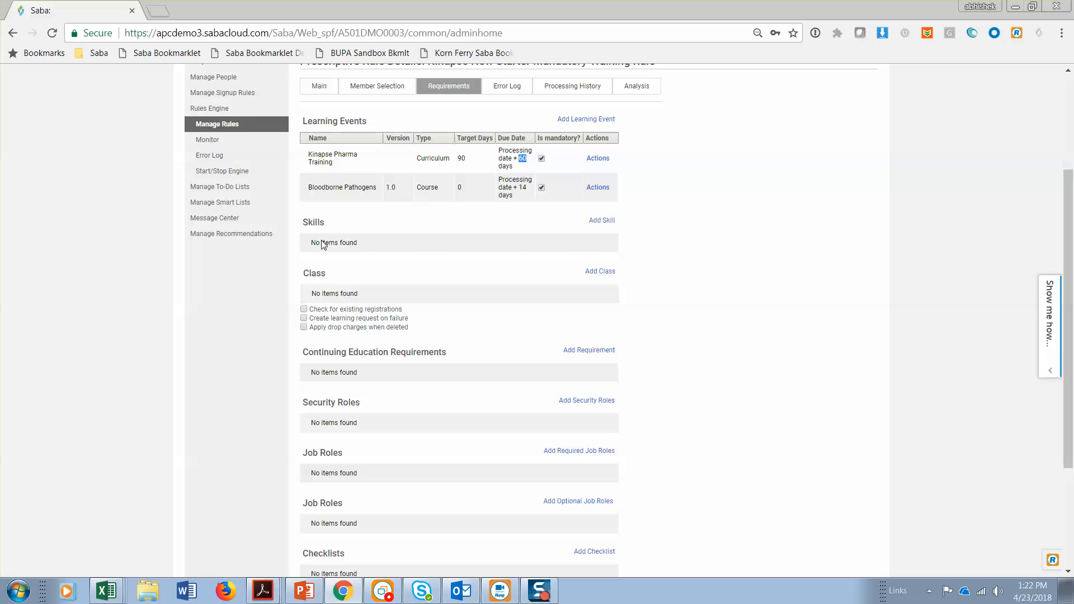
left_click(94, 586)
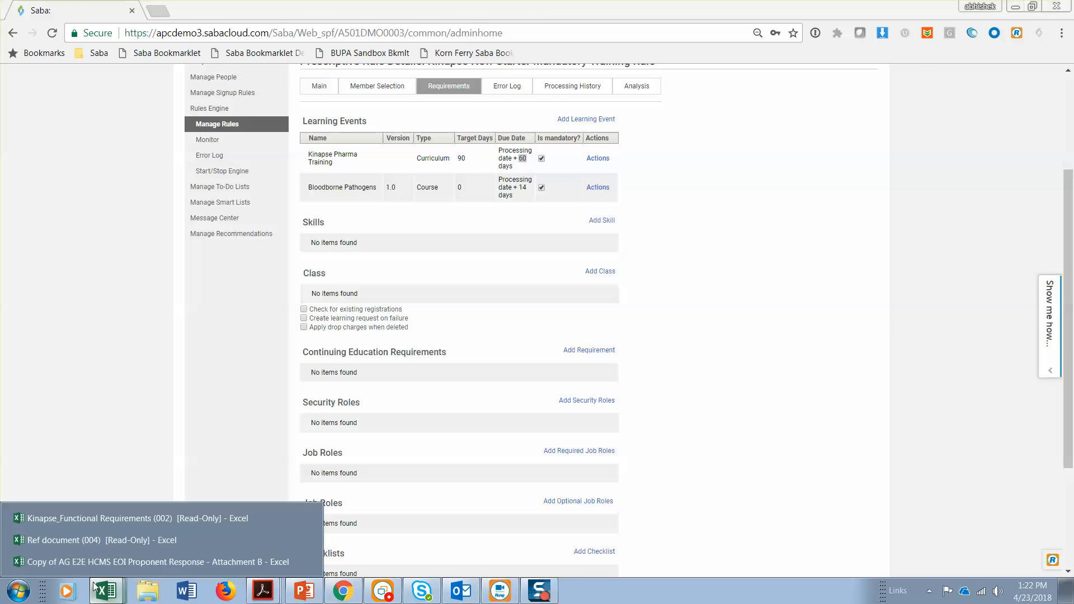
left_click(93, 520)
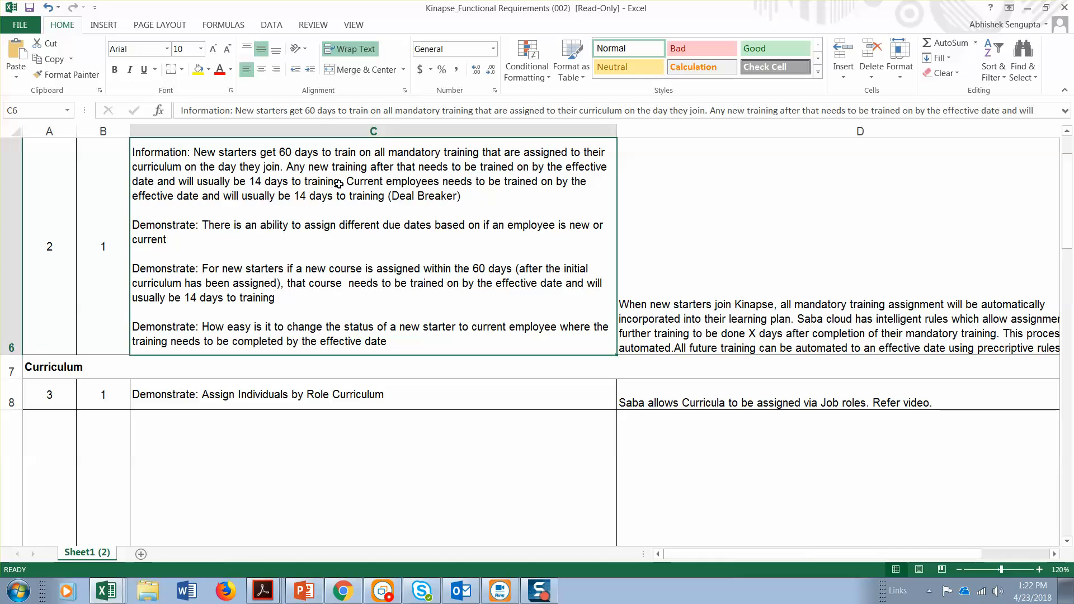
left_click(1029, 9)
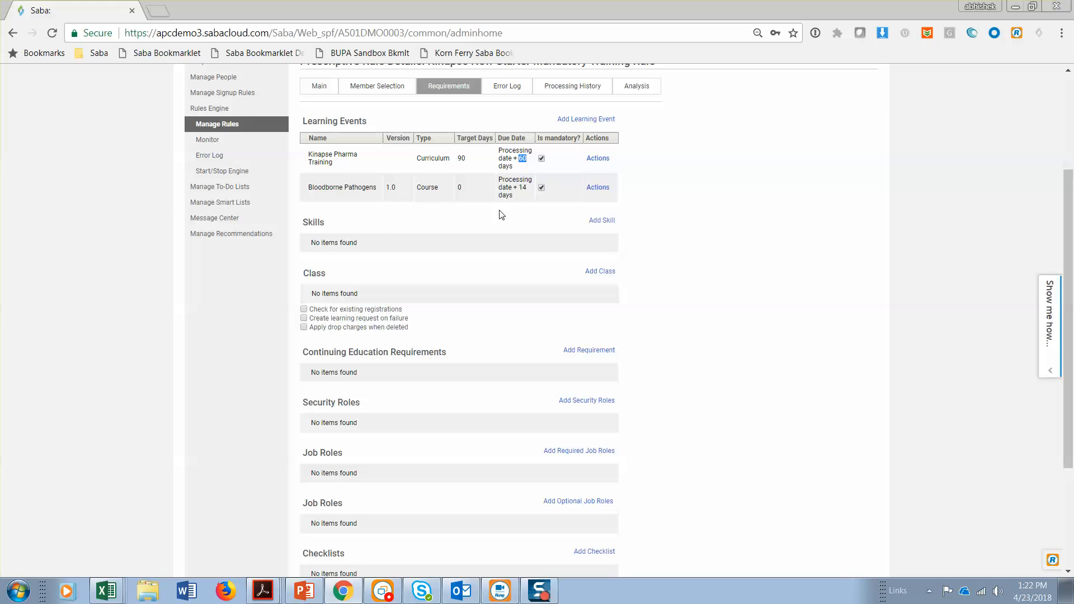
View the due date options for the Kinapse Pharma Training curriculum and close them without saving
left_click(597, 159)
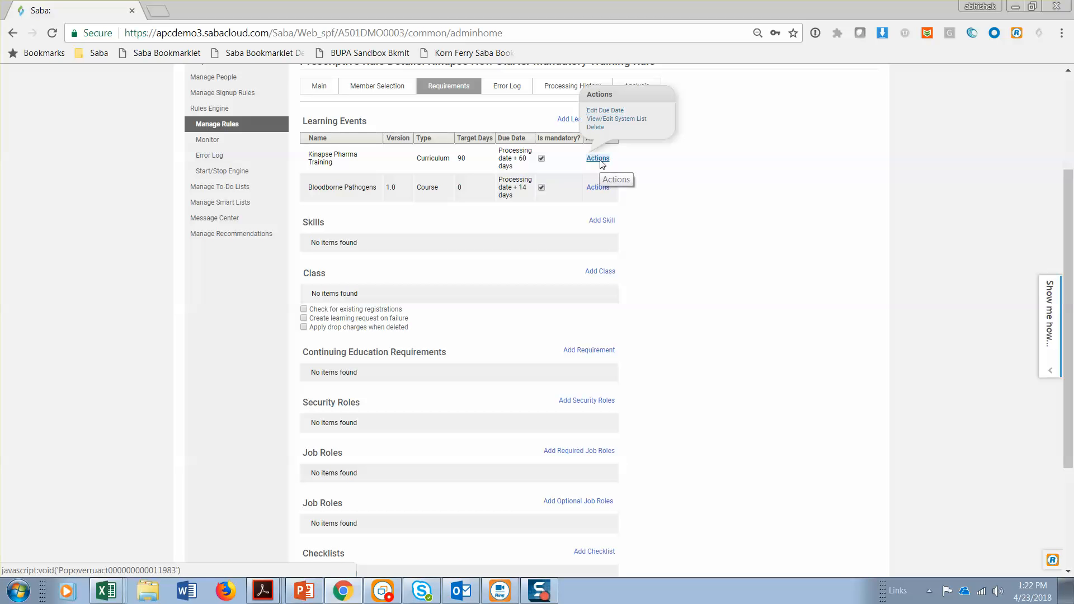
left_click(611, 110)
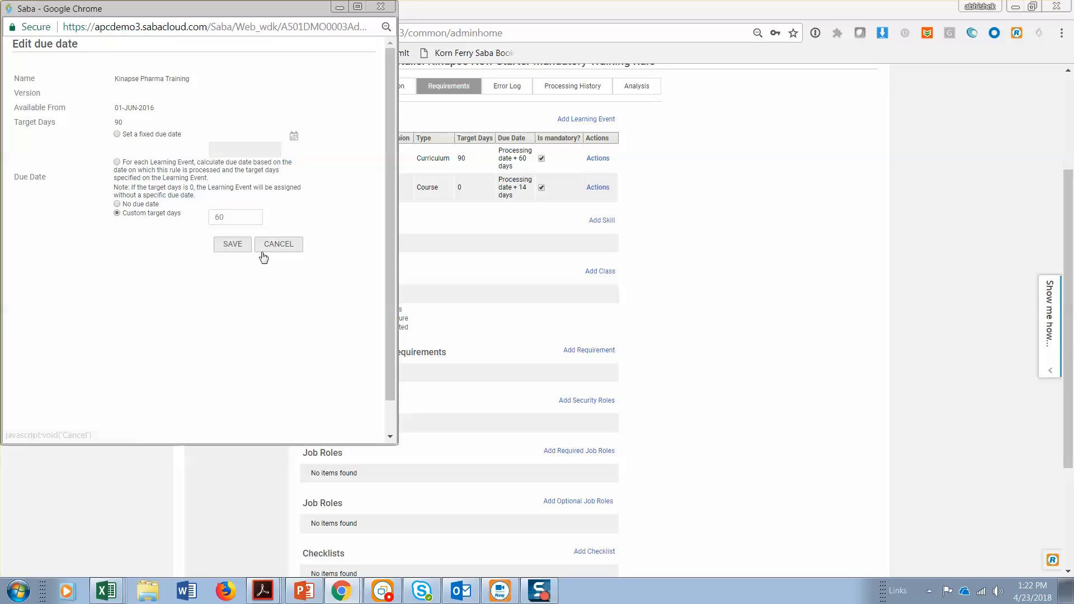
left_click(289, 246)
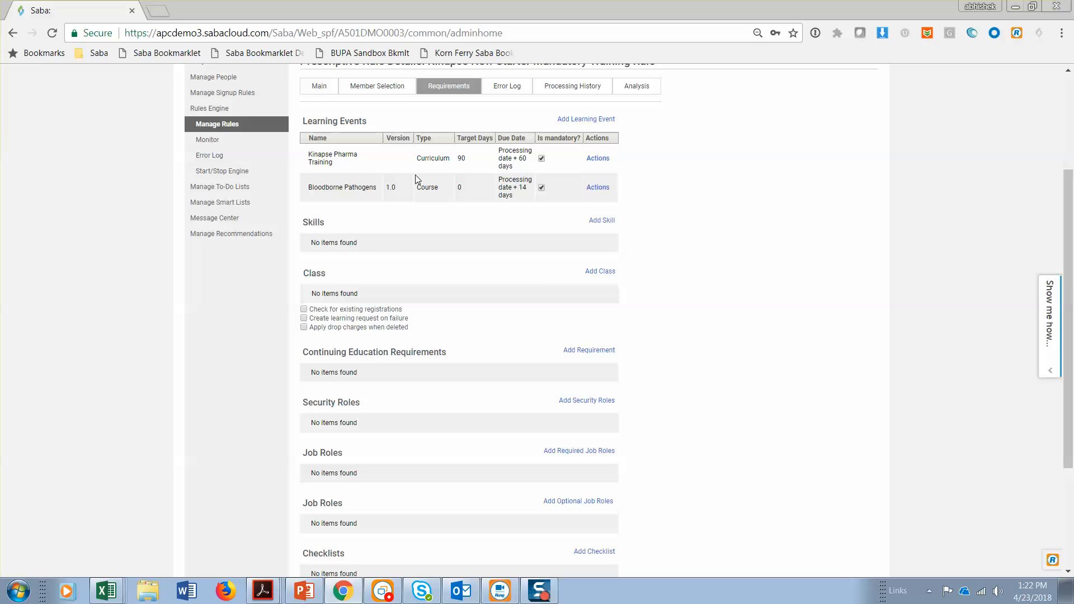
View the due date options for the Bloodborne Pathogens course and close them without saving
left_click(606, 191)
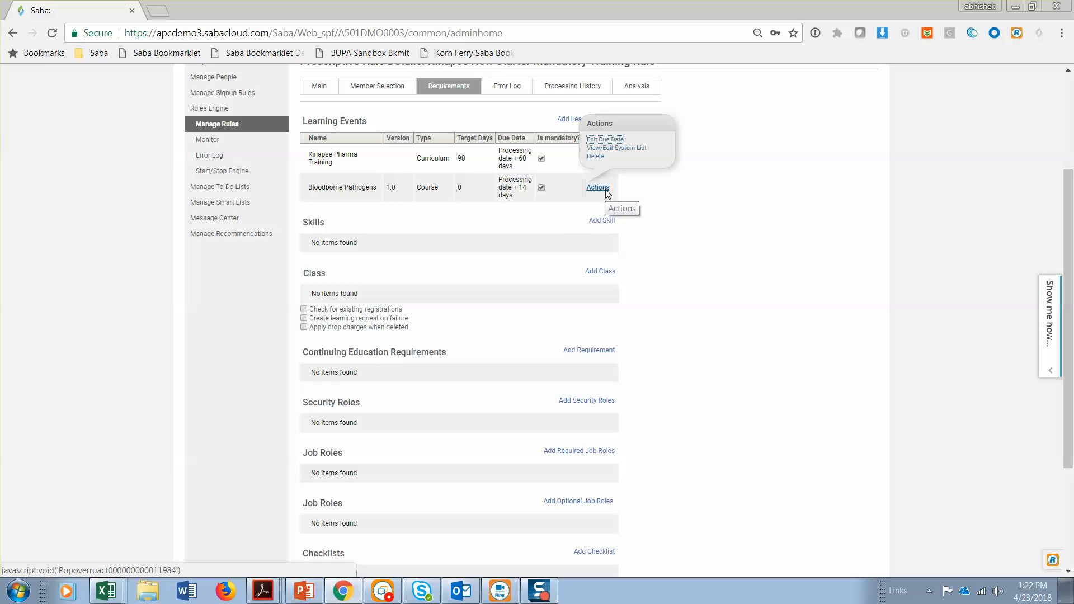
left_click(604, 138)
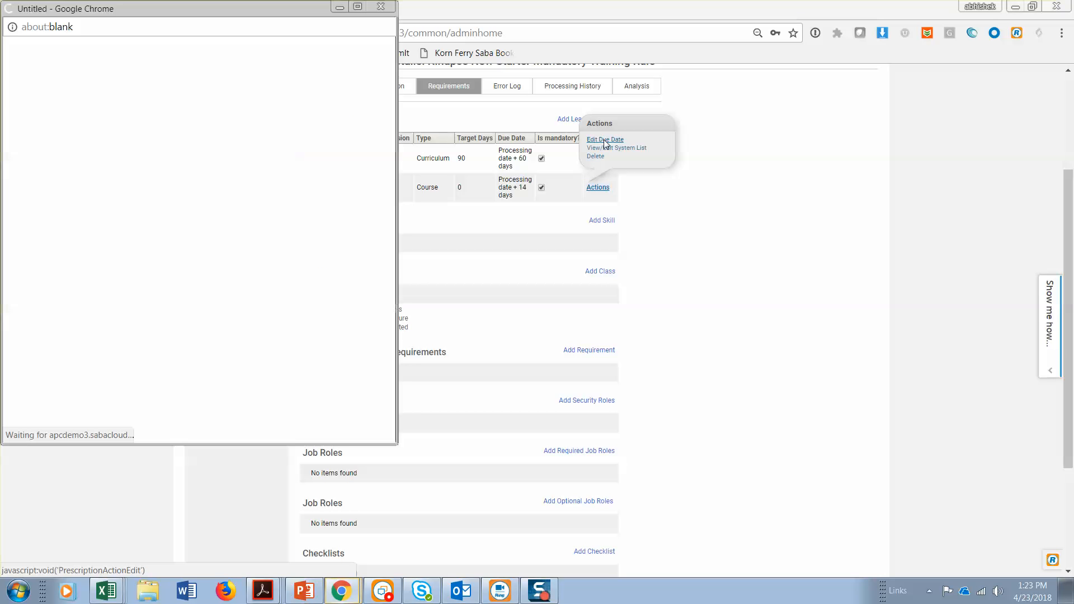
double_click(238, 218)
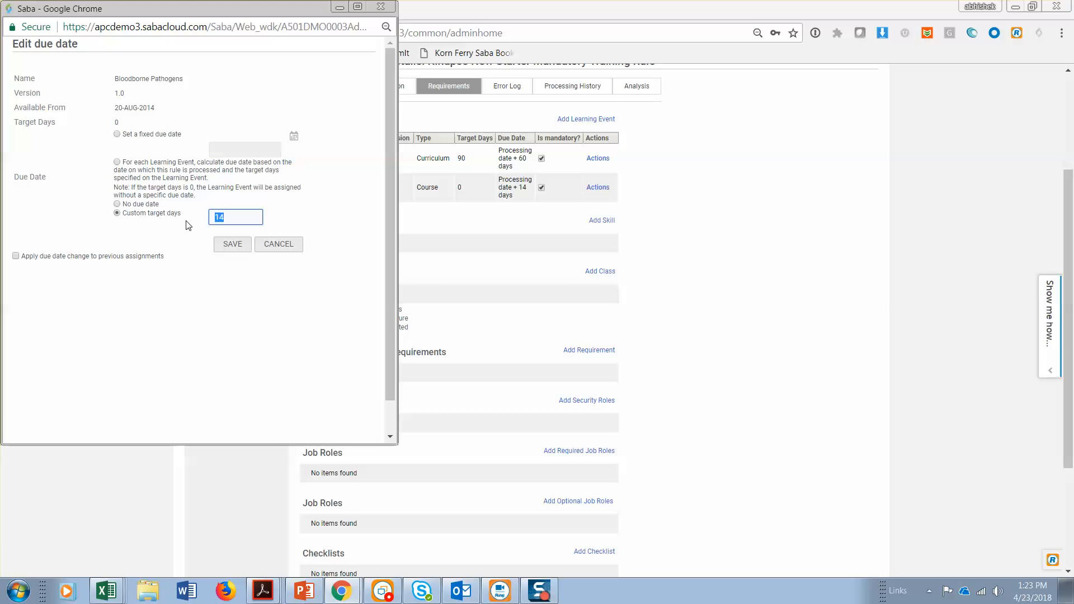
left_click(279, 249)
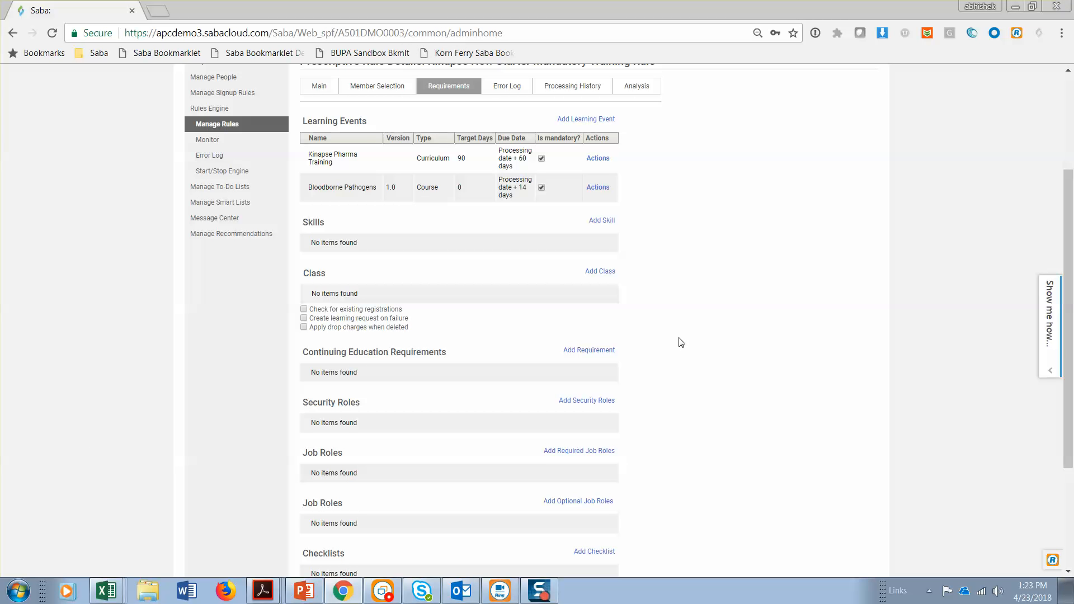
Search the learning events for the new starter rule, select Active Listening and Approaches to Successful Public Speaking, and continue to their due dates
scroll(681, 341, "down", 3)
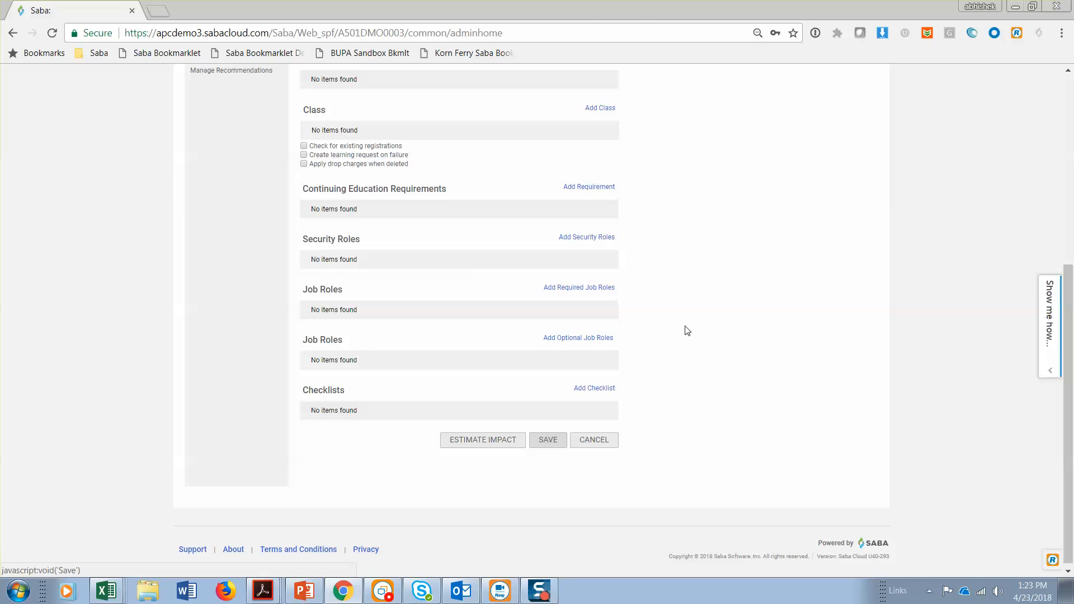
scroll(687, 331, "up", 5)
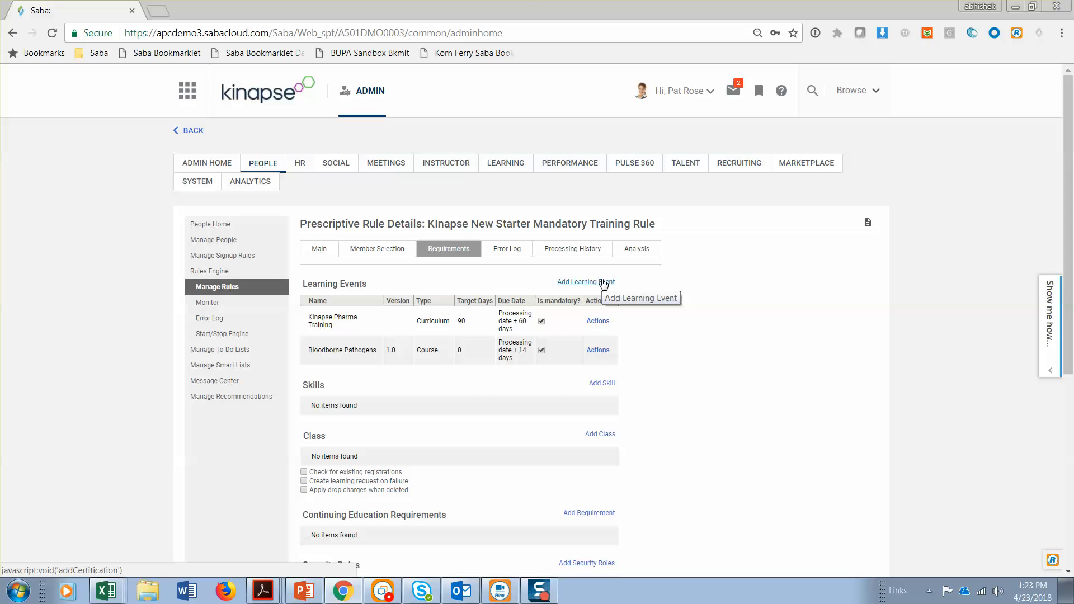
left_click(604, 283)
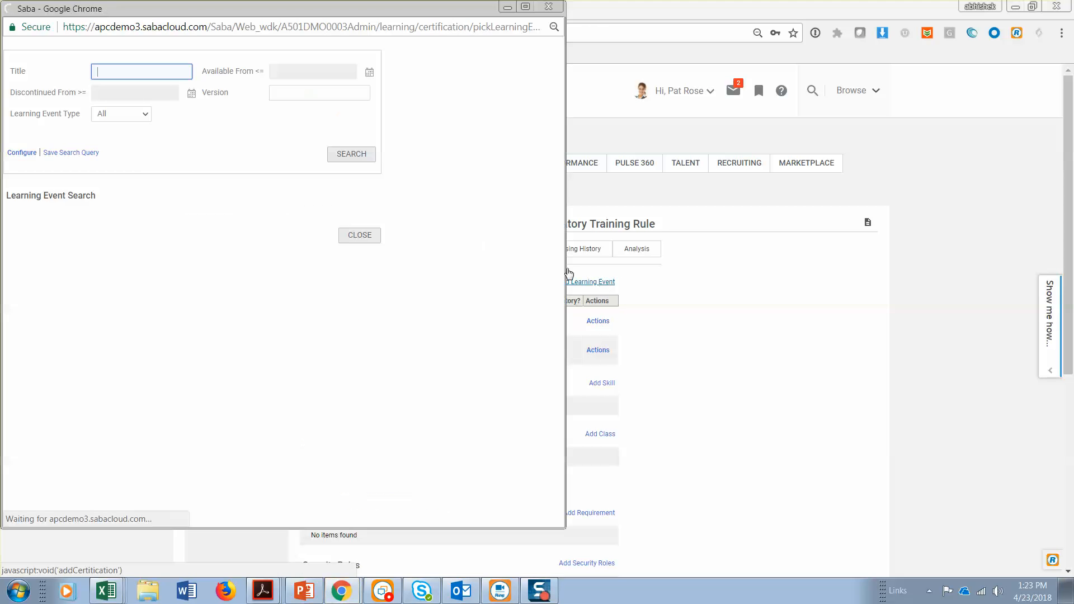
left_click(366, 157)
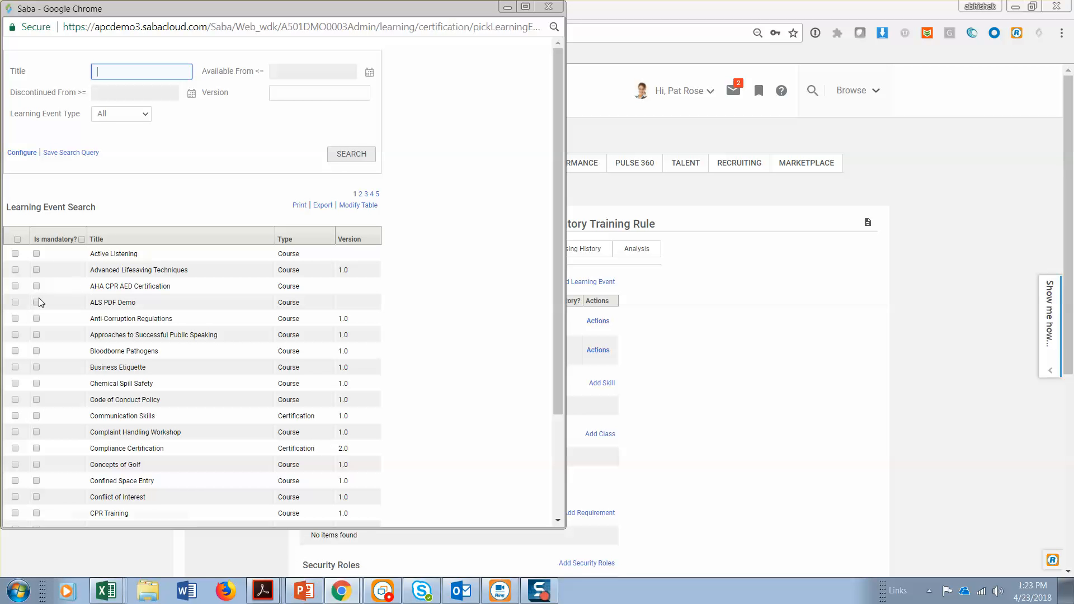
left_click(15, 256)
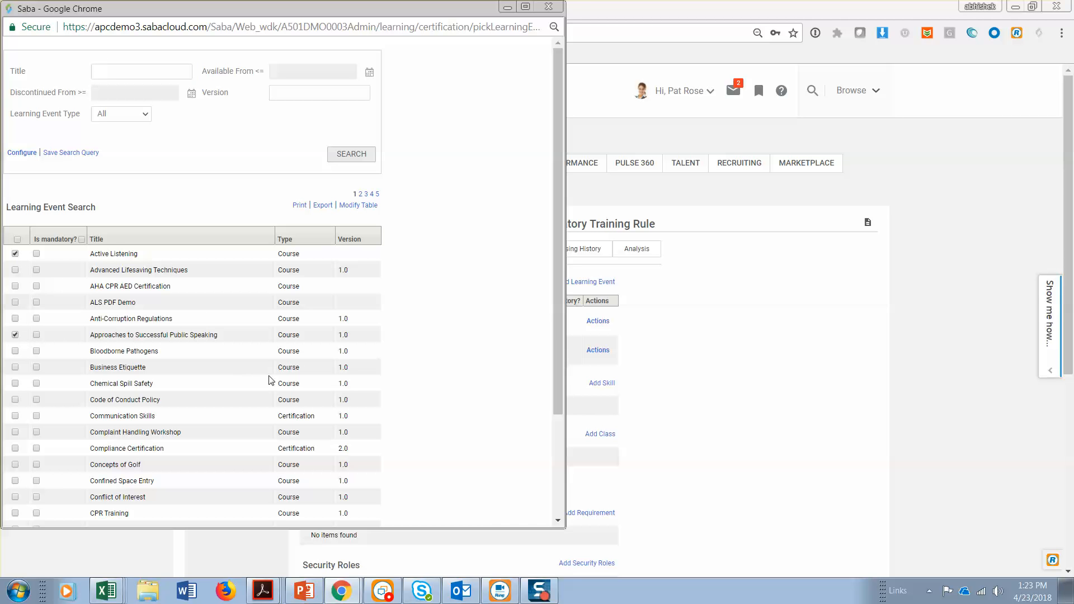
scroll(442, 414, "down", 3)
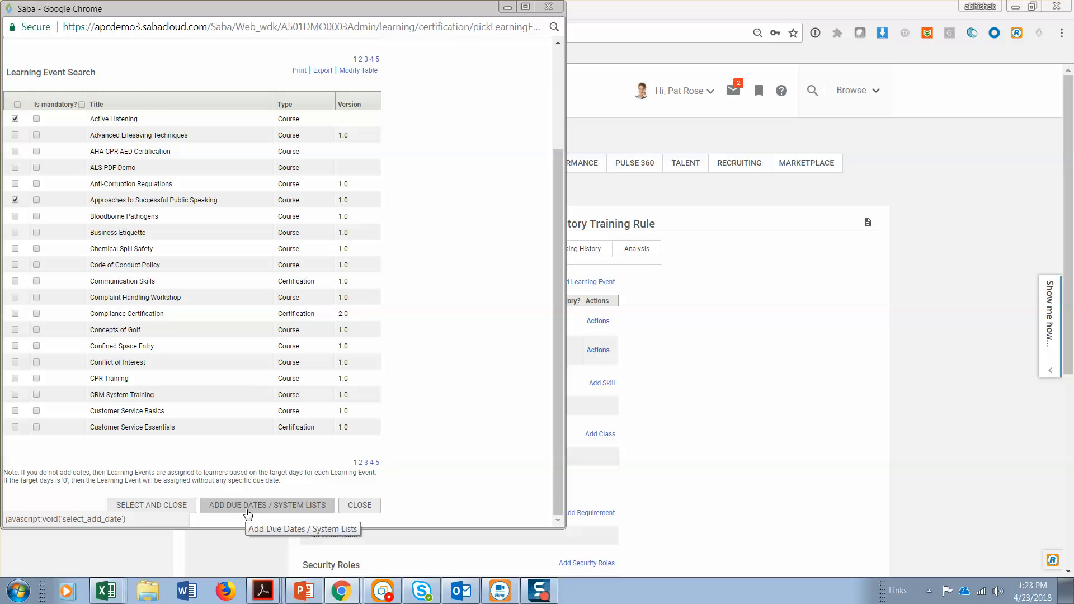
left_click(248, 512)
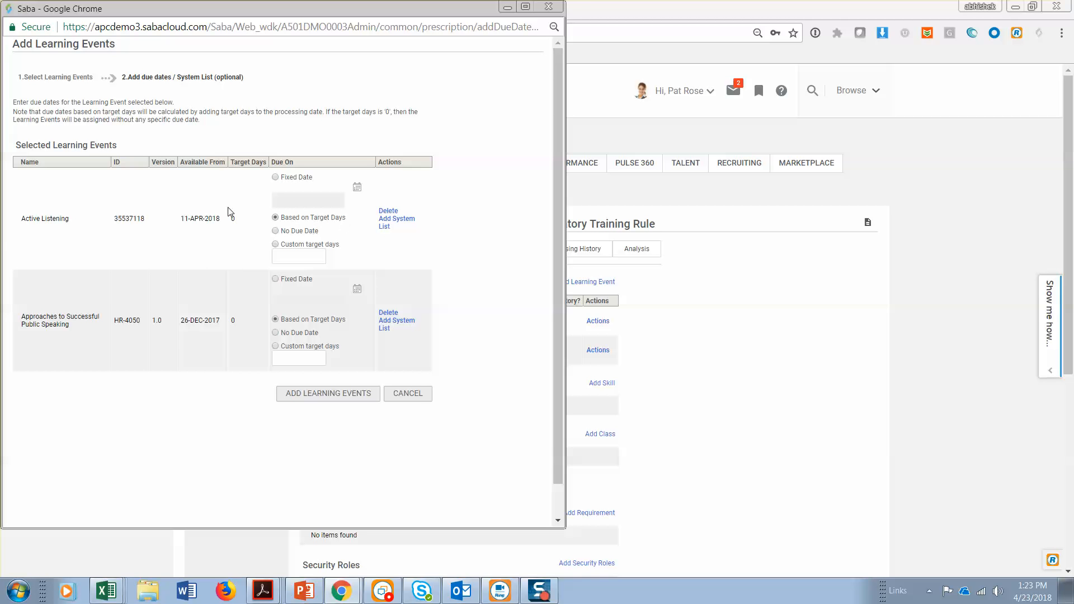
Set Active Listening to 14 custom target days, enter 14 days for Approaches to Successful Public Speaking, and add both learning events
left_click(278, 245)
left_click(286, 258)
left_click(293, 355)
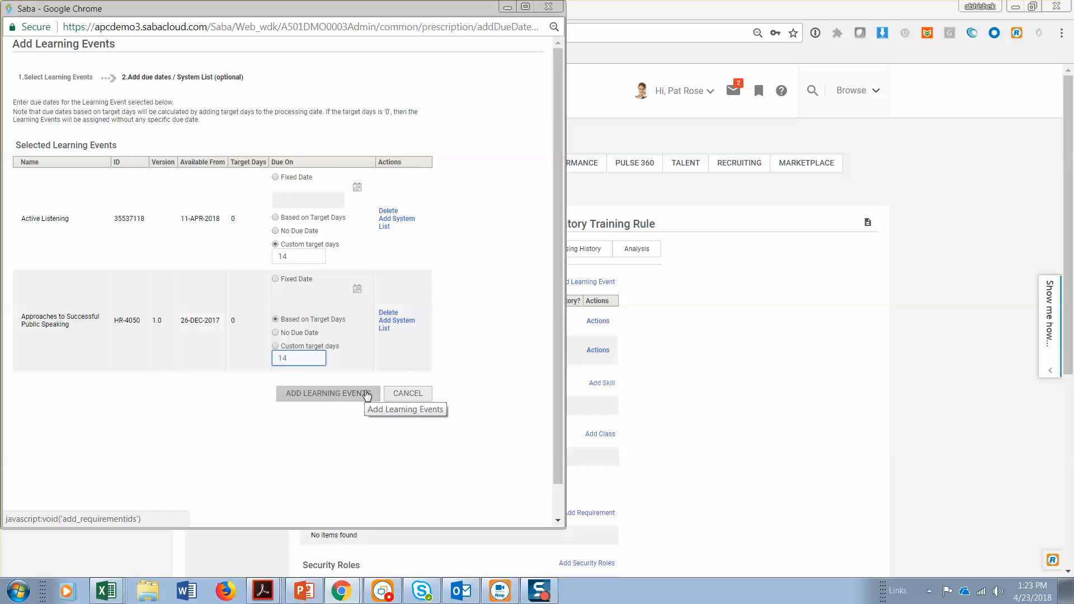
left_click(367, 395)
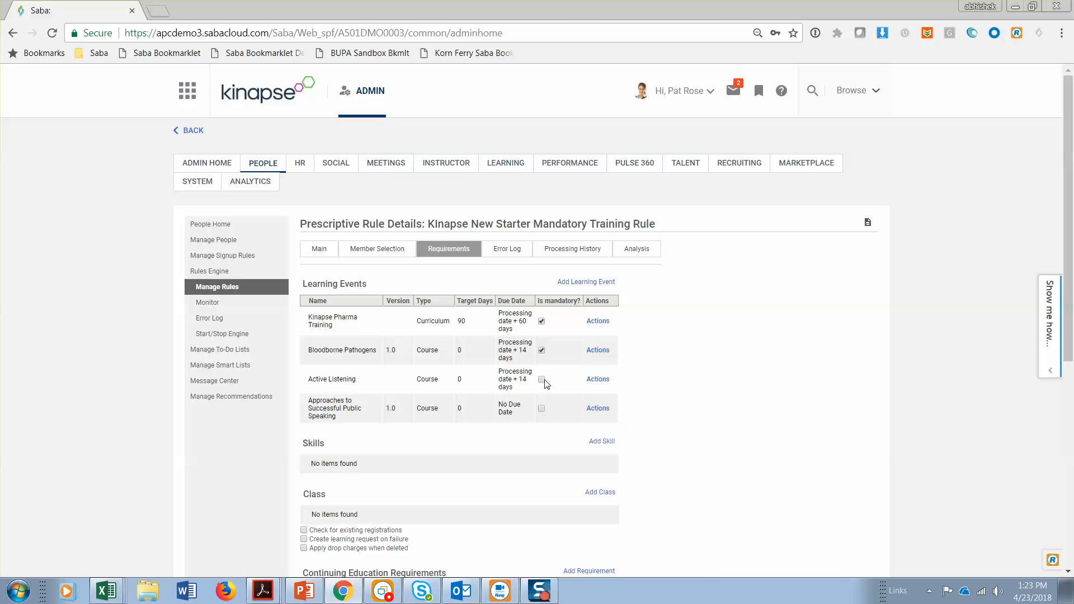
Mark Active Listening as mandatory and set the due date of Approaches to Successful Public Speaking to 14 custom target days
left_click(542, 380)
left_click(598, 409)
left_click(613, 361)
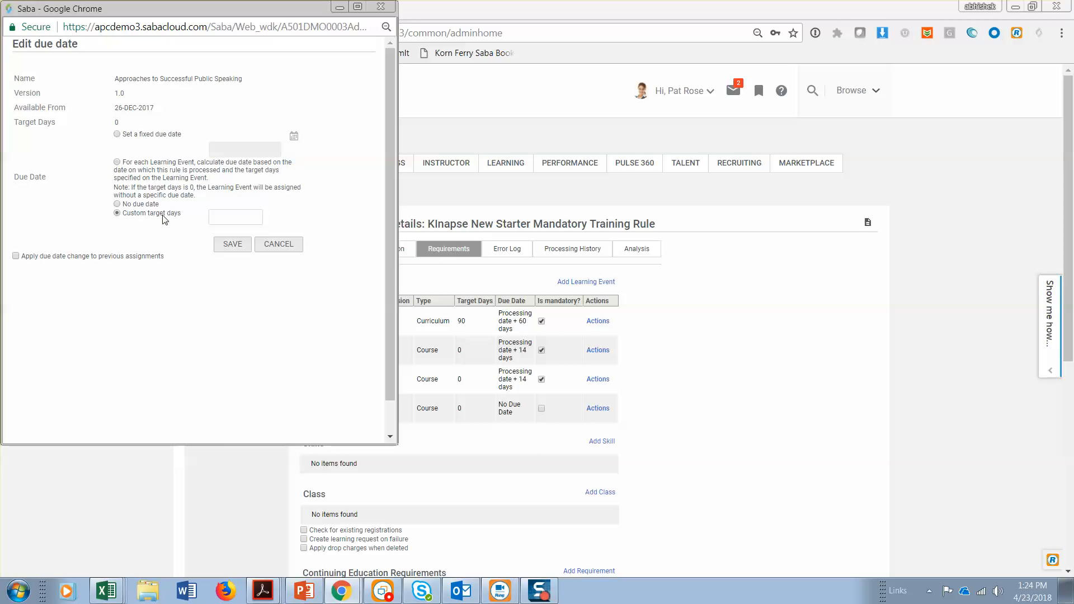
left_click(237, 217)
left_click(233, 244)
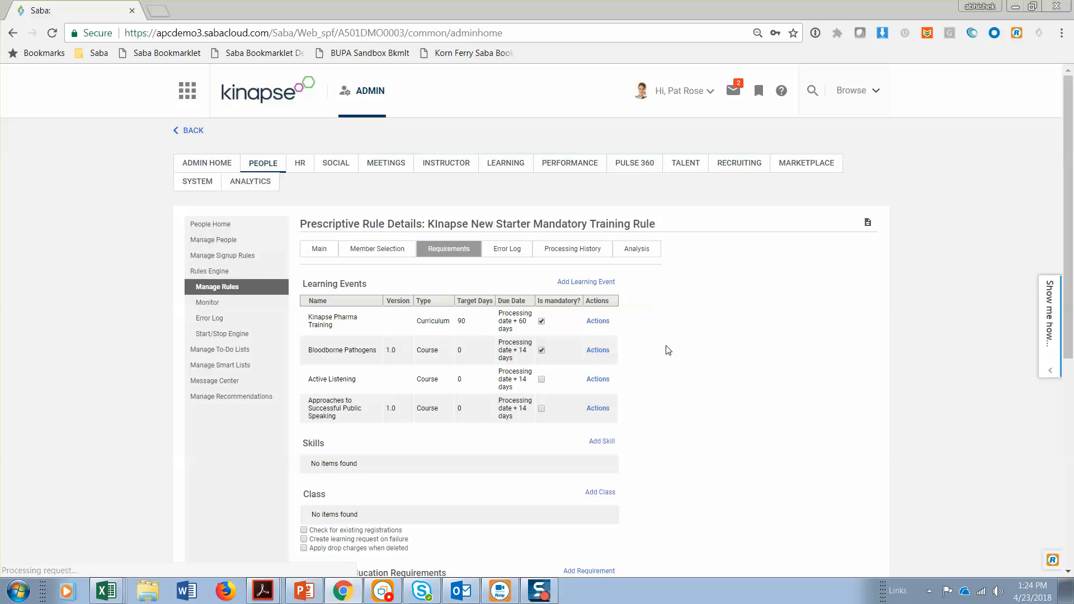
Mark Active Listening as mandatory again and save the new starter rule's requirements
scroll(643, 336, "down", 3)
left_click(542, 217)
scroll(666, 310, "down", 4)
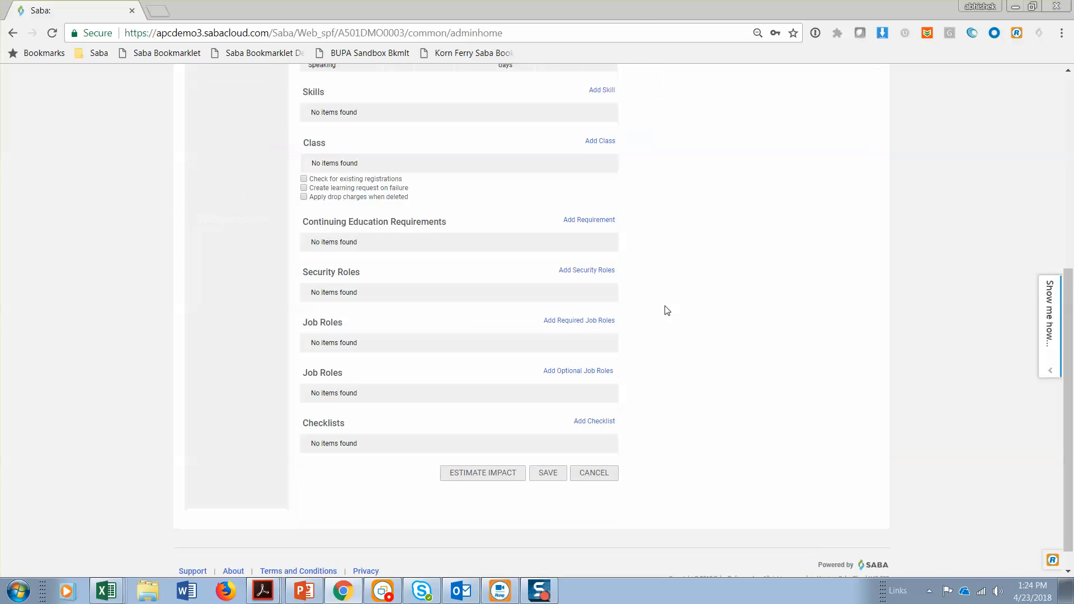
scroll(666, 308, "up", 7)
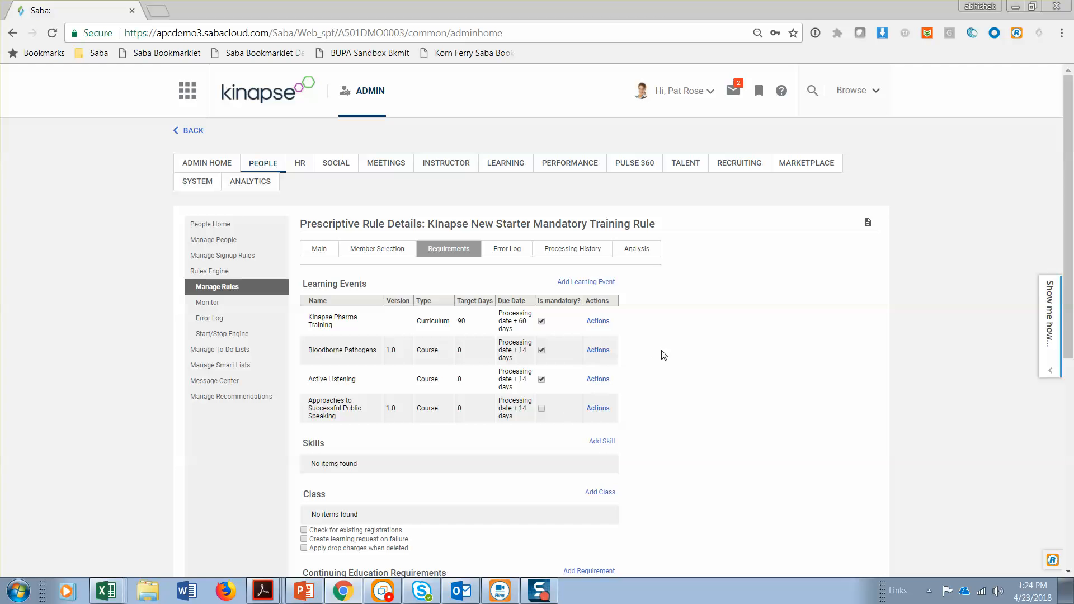
scroll(662, 354, "down", 5)
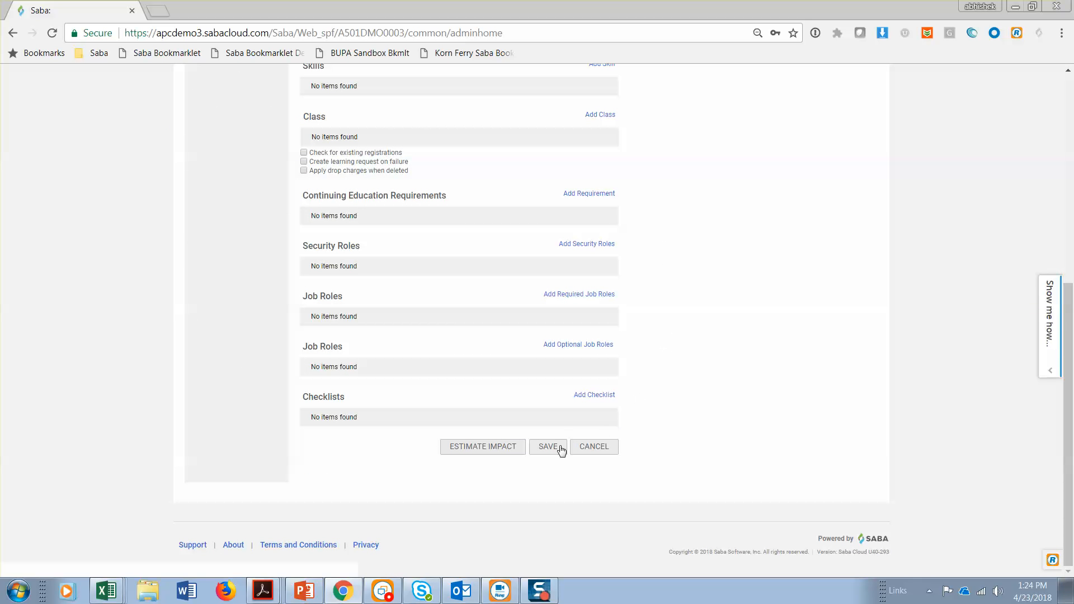
left_click(552, 447)
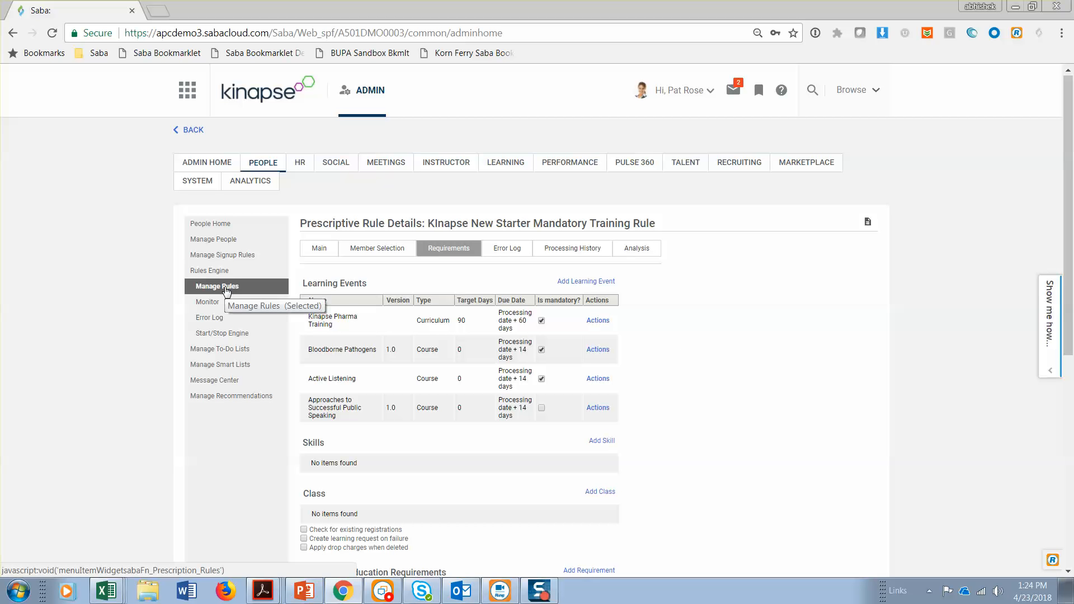
Return to the list of prescriptive rules, search the active ones, and open the Kinapse Existing Employee Rule
left_click(224, 287)
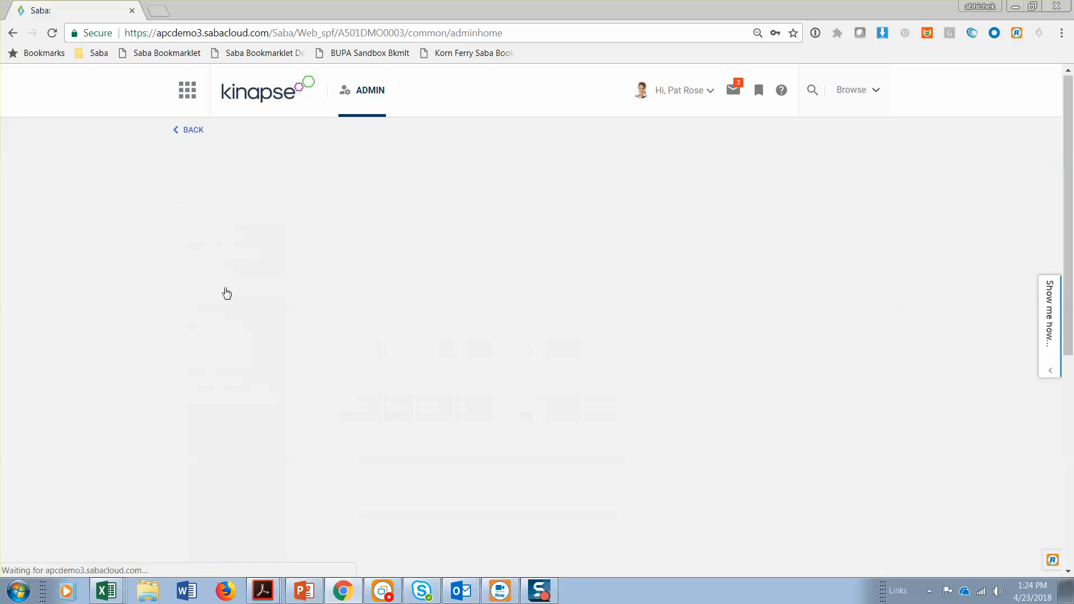
left_click(591, 317)
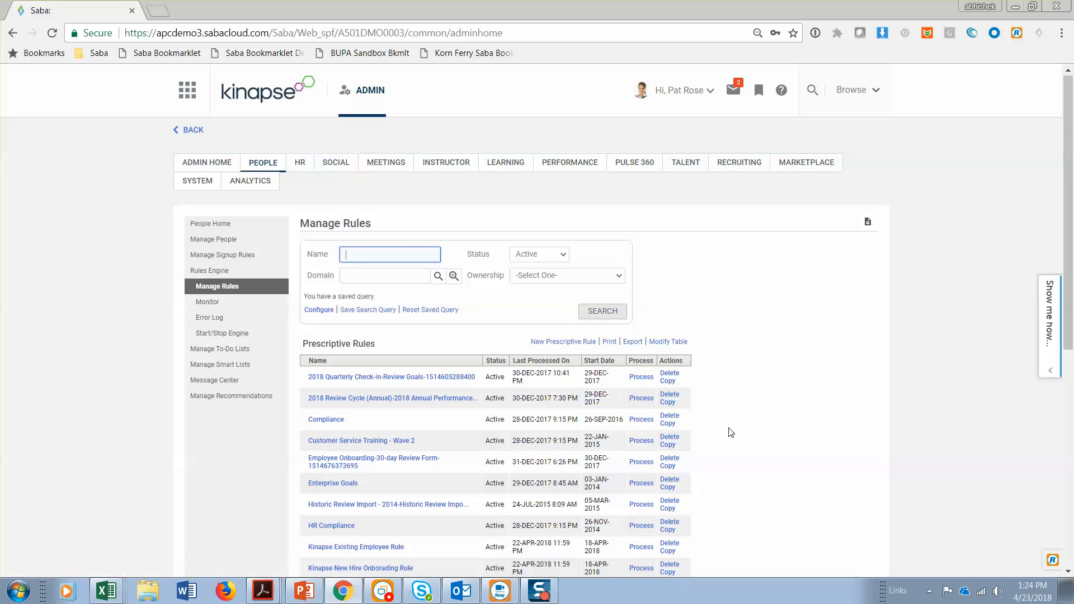
scroll(727, 431, "down", 3)
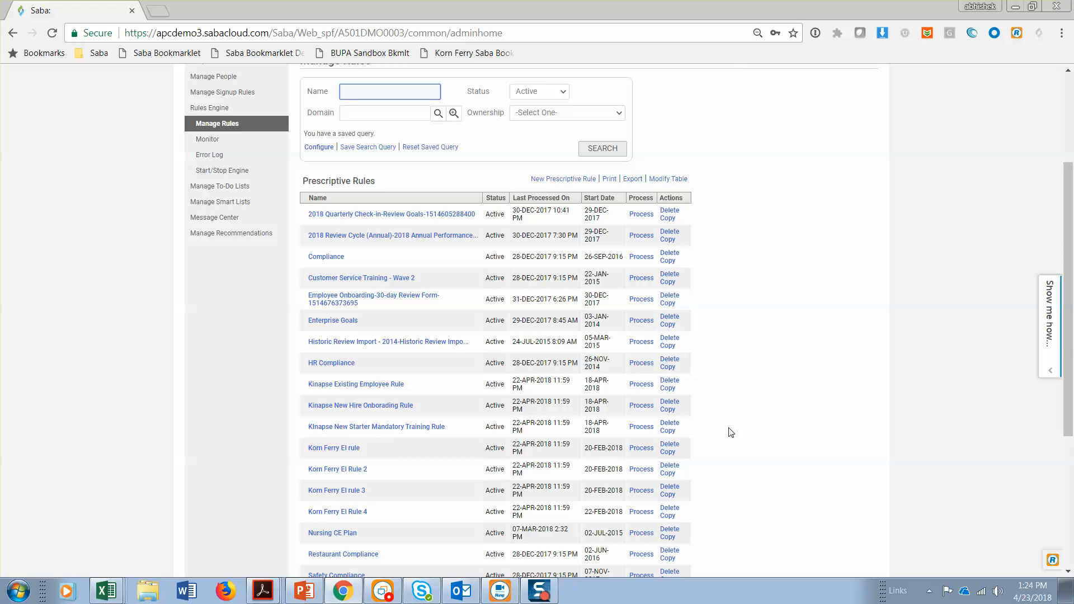
left_click(380, 386)
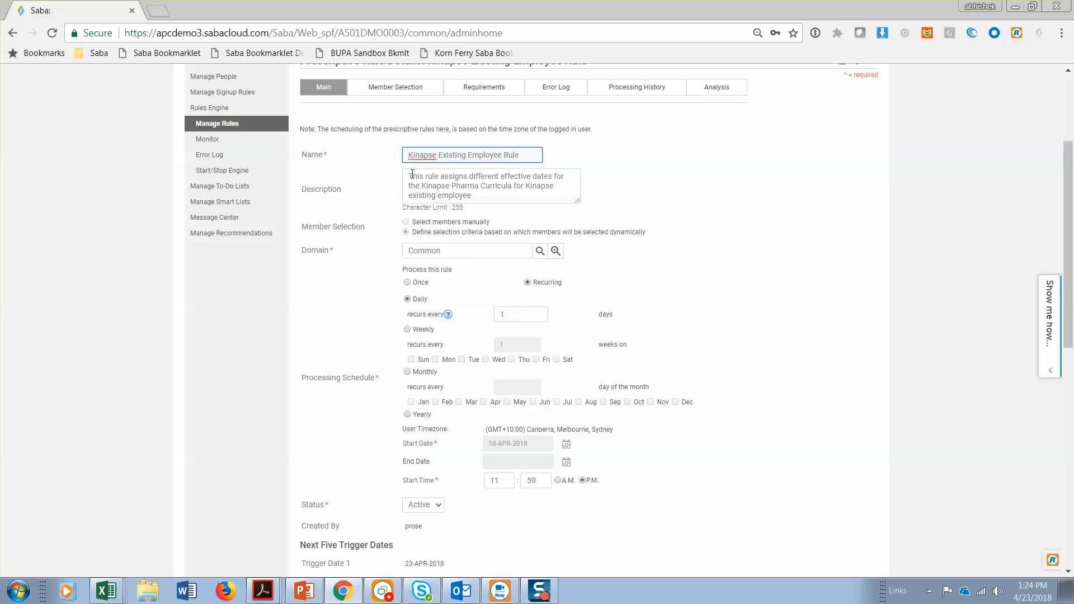
Review the existing employee rule's description, member selection criteria, and required learning events
left_click_drag(411, 175, 512, 193)
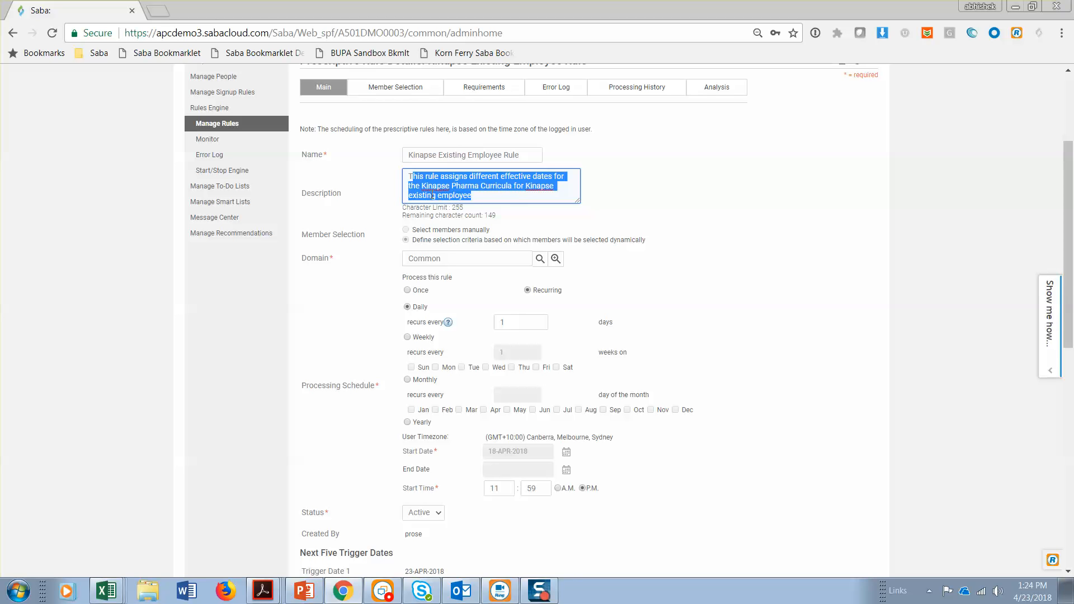
left_click(408, 91)
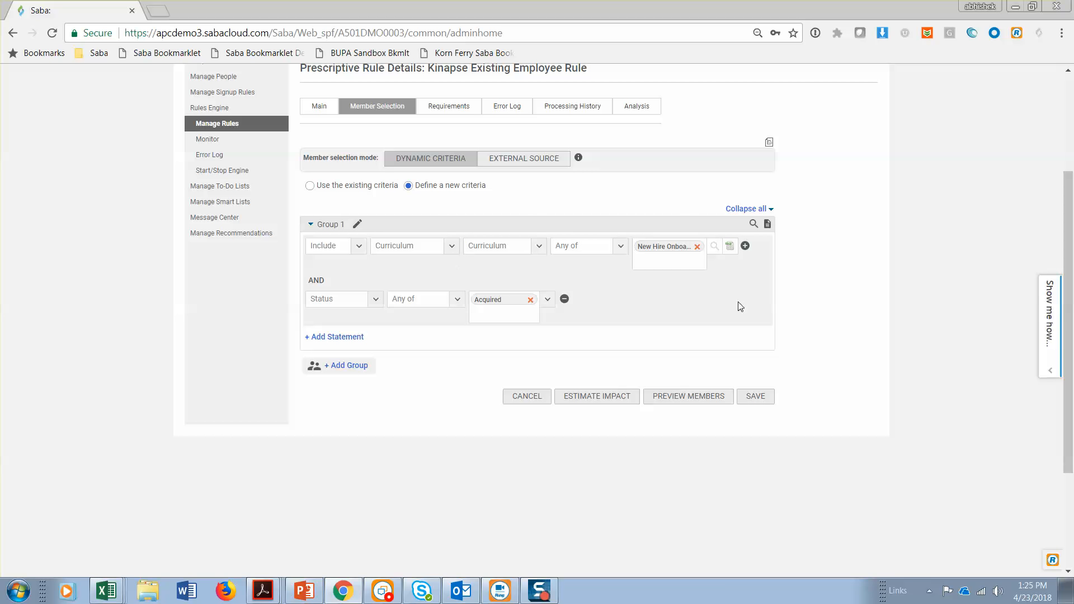
left_click(459, 108)
left_click(573, 109)
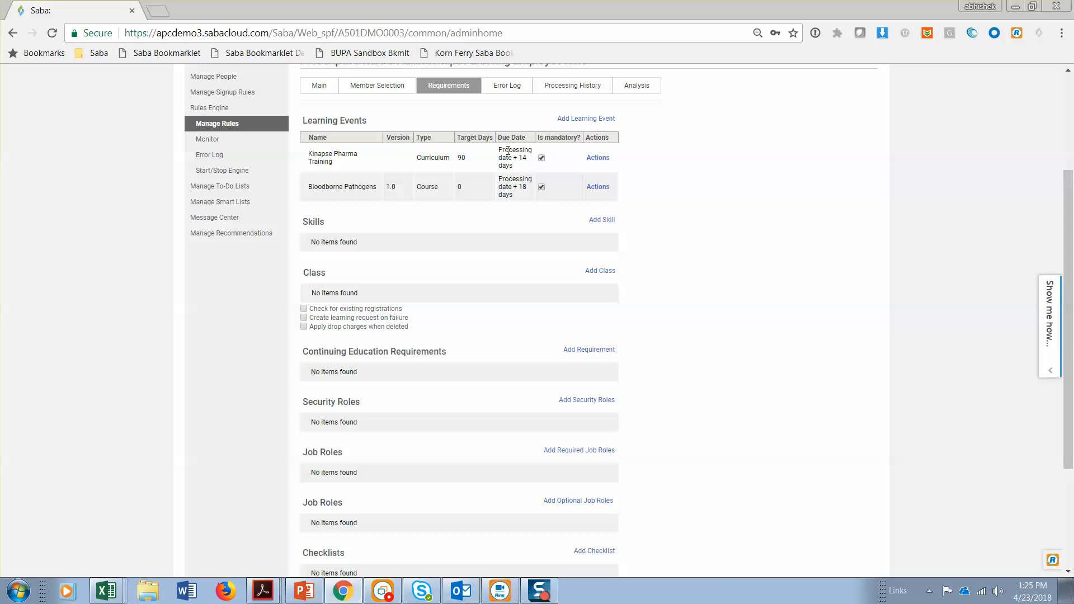
View the existing employee rule's due date options for Kinapse Pharma Training and close them without saving
left_click(595, 159)
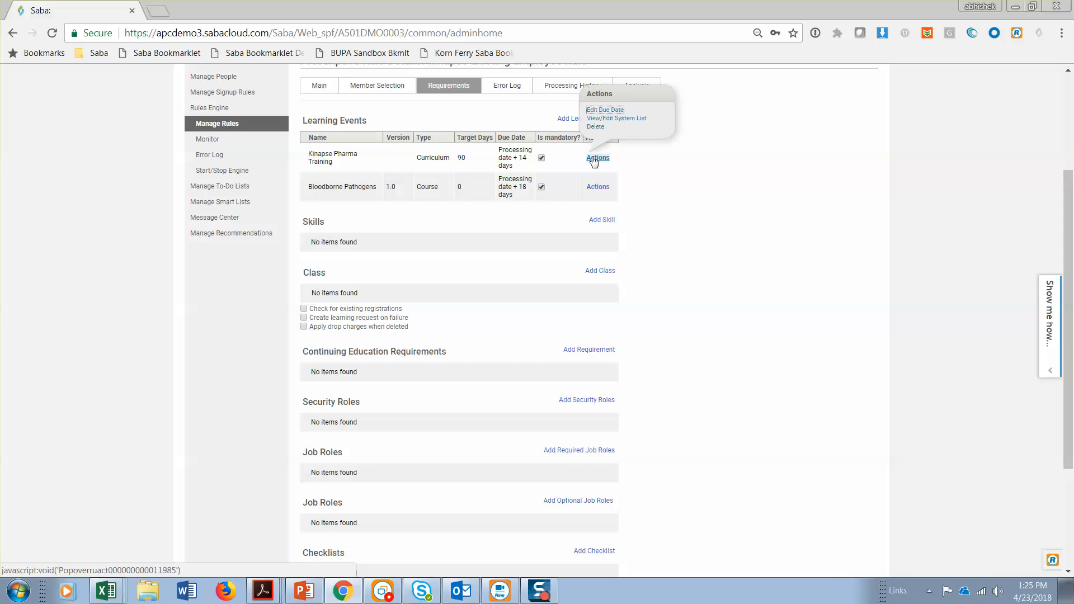
left_click(603, 112)
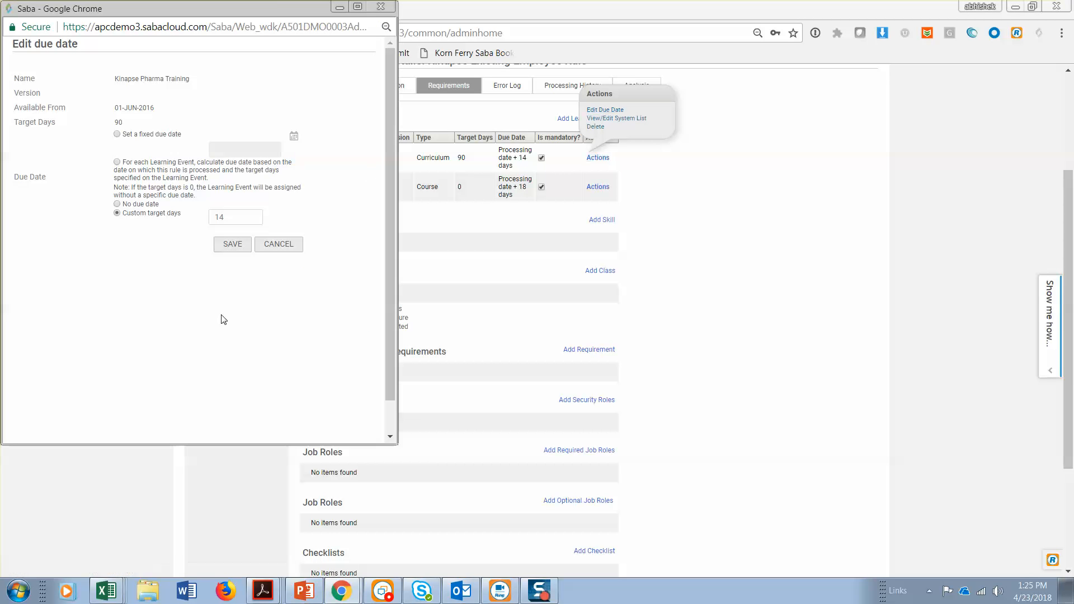
left_click_drag(253, 215, 185, 216)
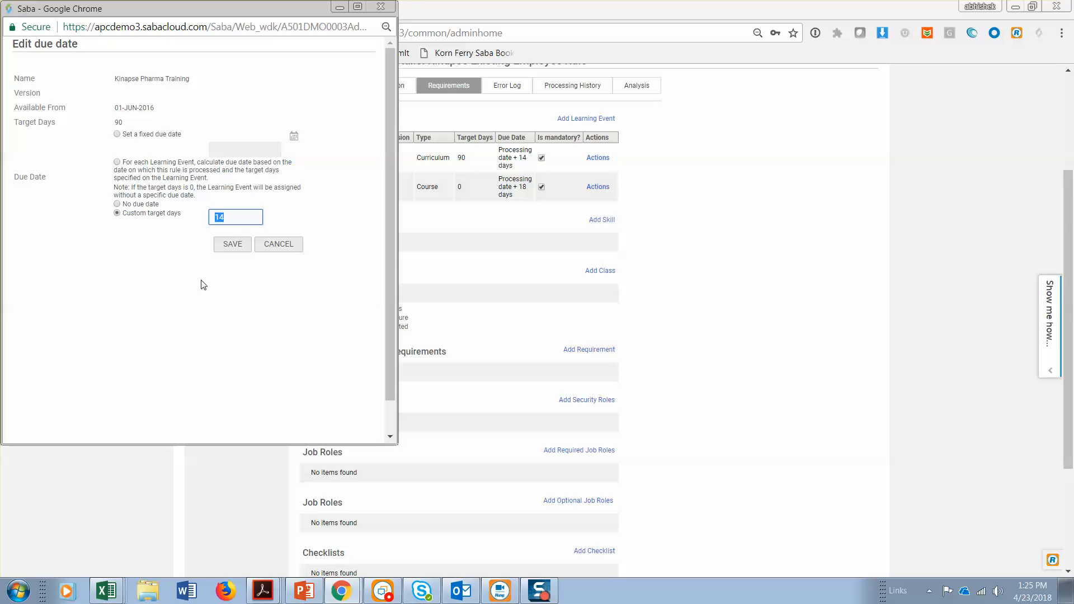
left_click(241, 215)
left_click(278, 244)
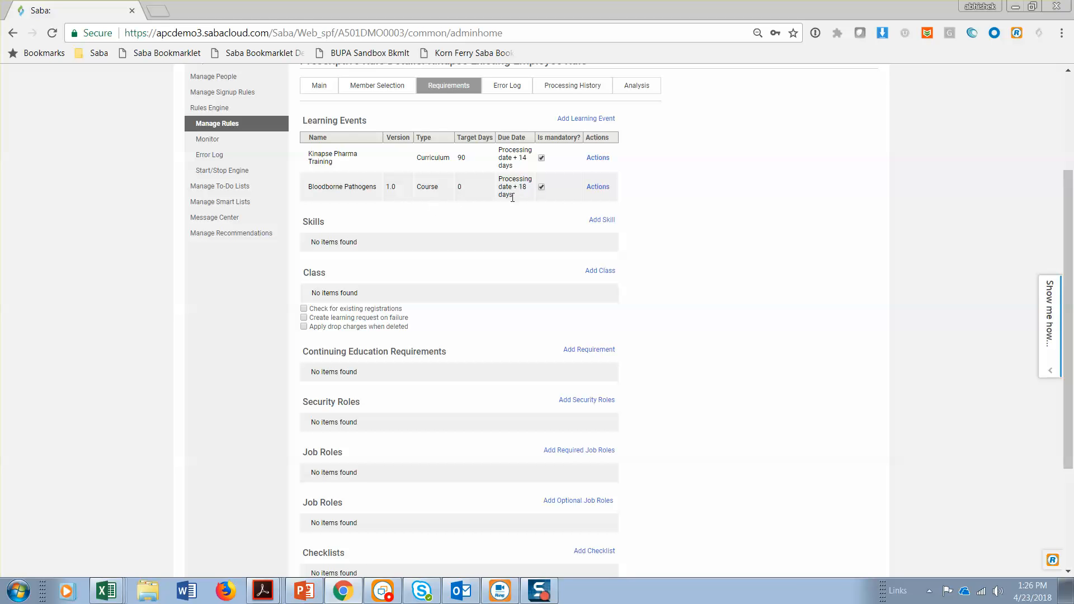
Check the existing employee rule's due date options for Bloodborne Pathogens and save the due date dialog
left_click(596, 188)
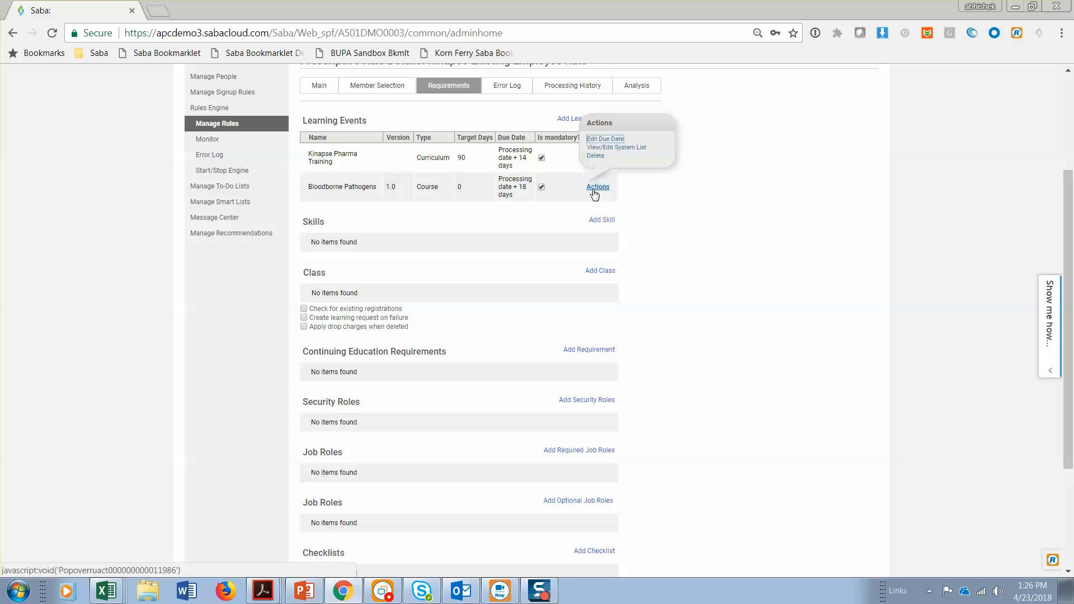
left_click(606, 140)
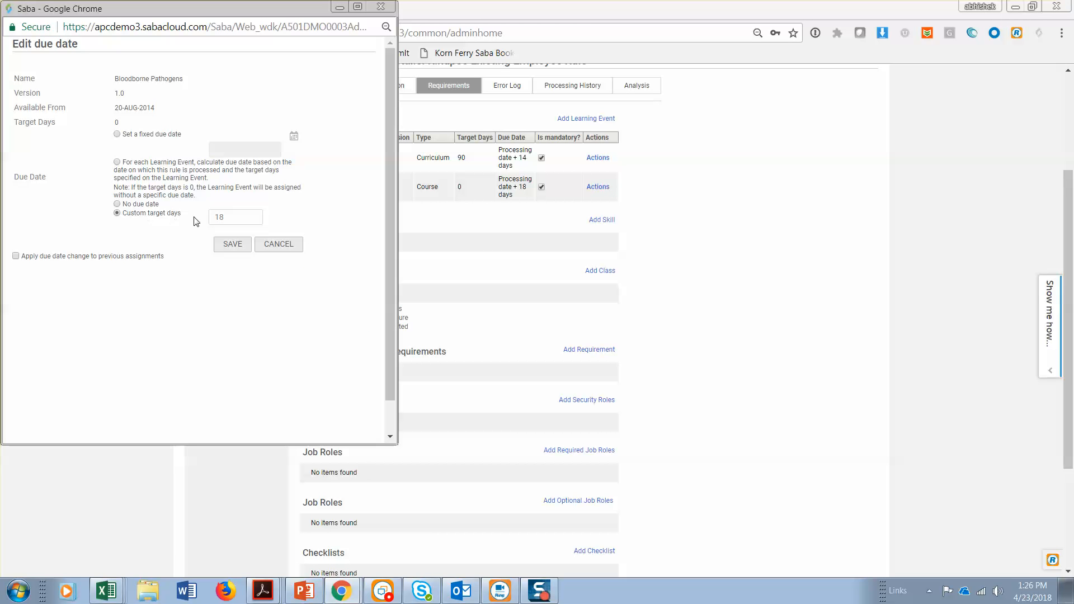
left_click(239, 246)
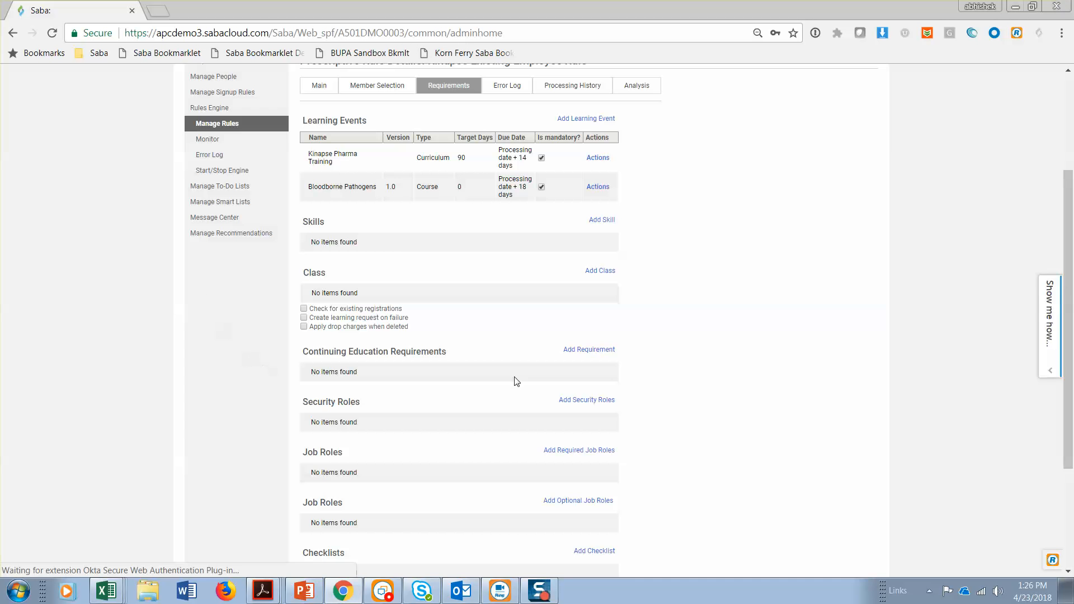
scroll(513, 378, "down", 3)
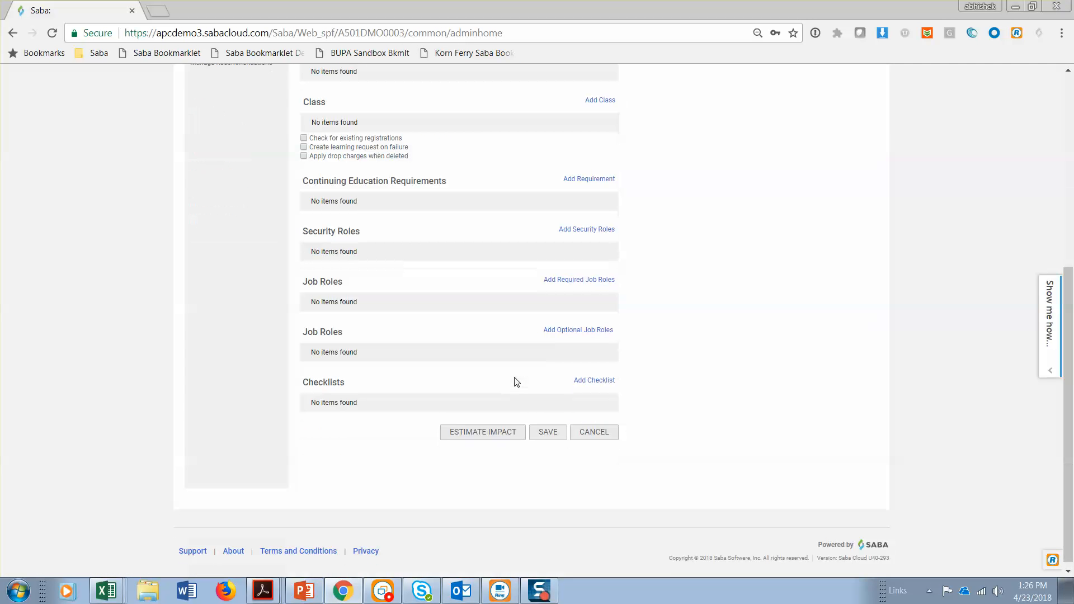
Leave the existing employee rule and process the Kinapse New Hire Onborading Rule for all appropriate users
left_click(541, 431)
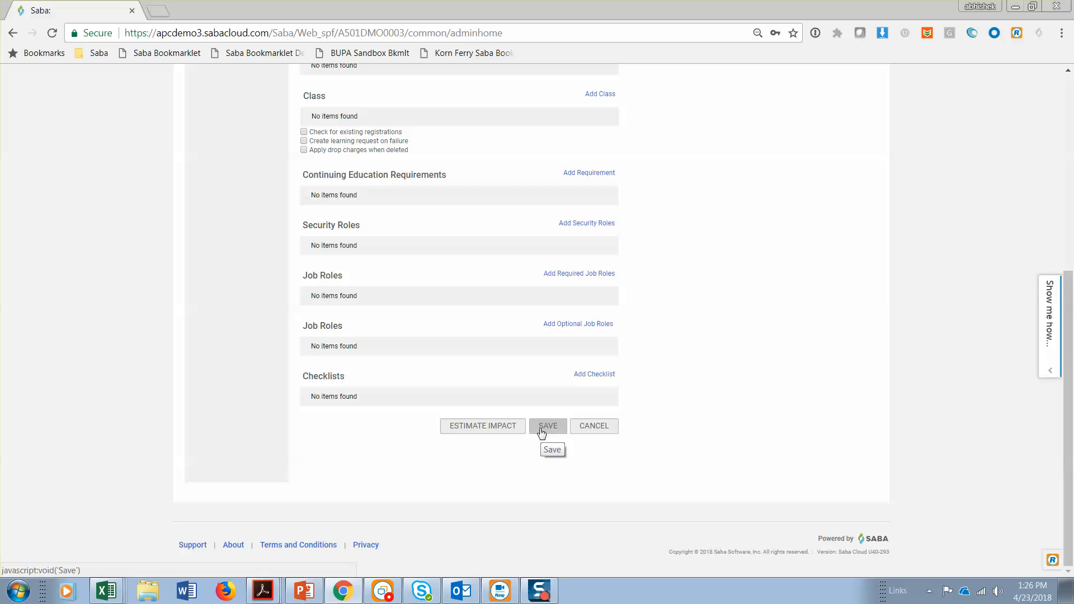
left_click(584, 427)
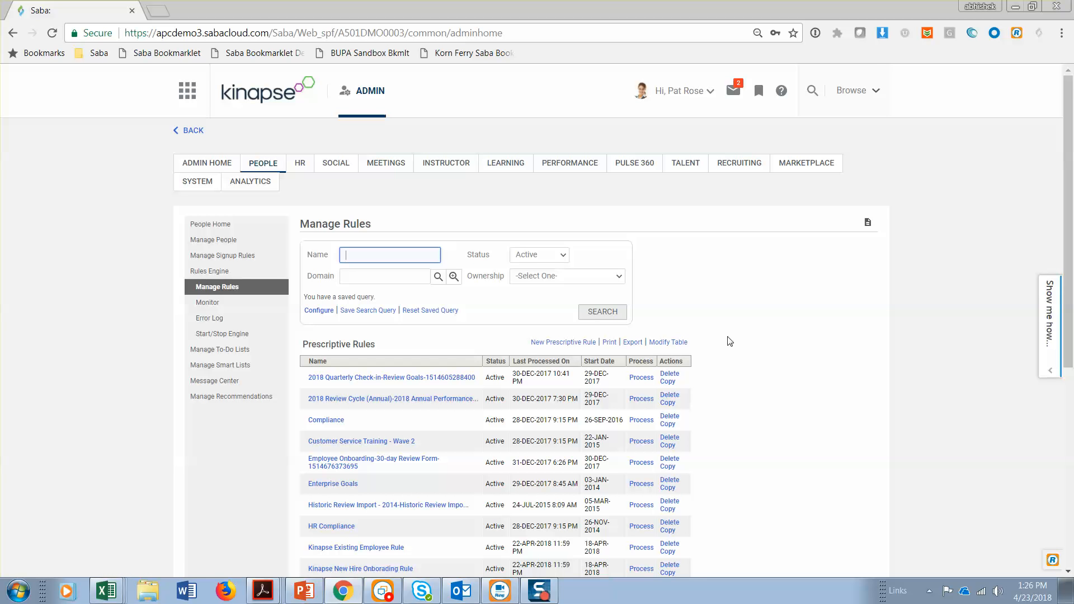
scroll(738, 364, "down", 3)
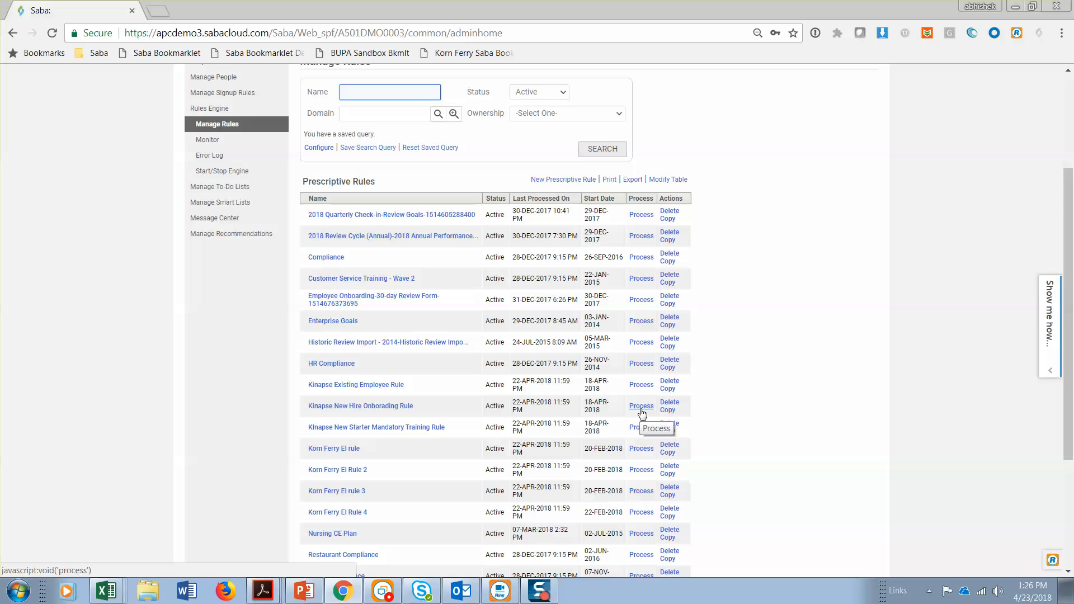
left_click(642, 407)
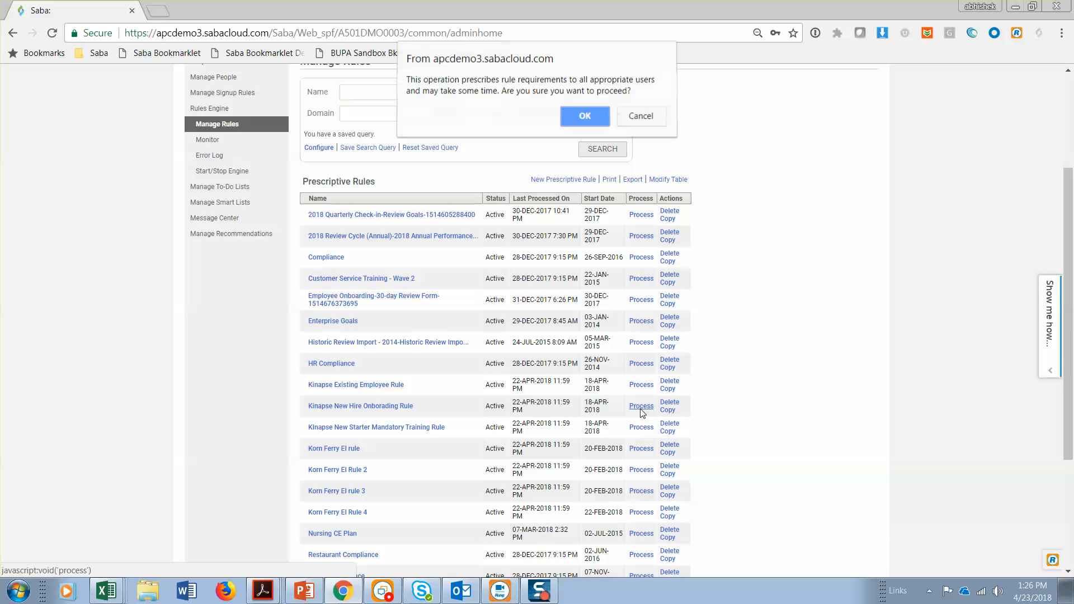
left_click(586, 119)
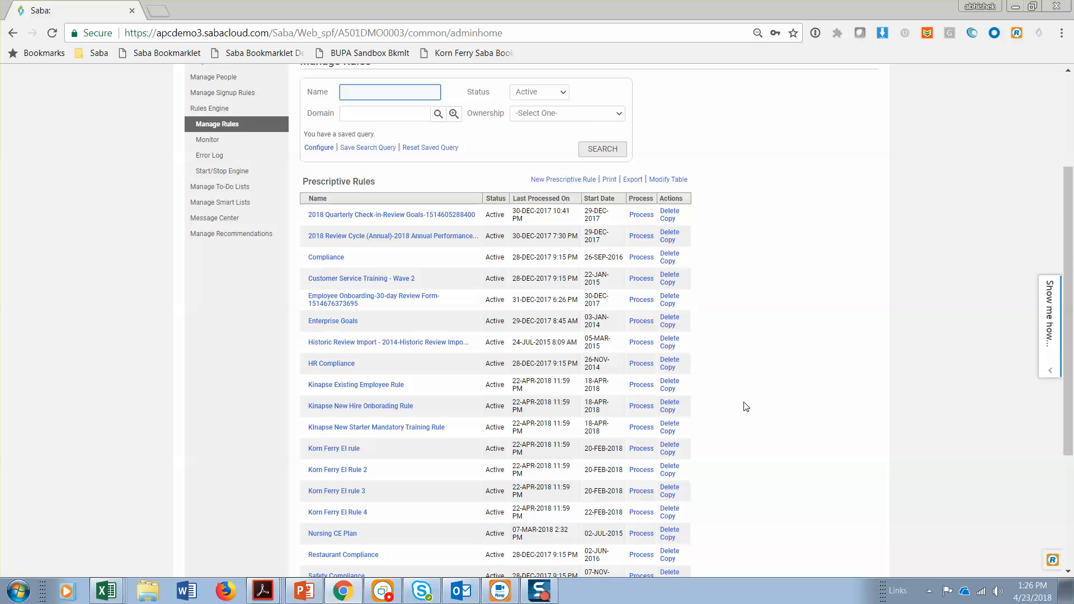
scroll(745, 405, "down", 3)
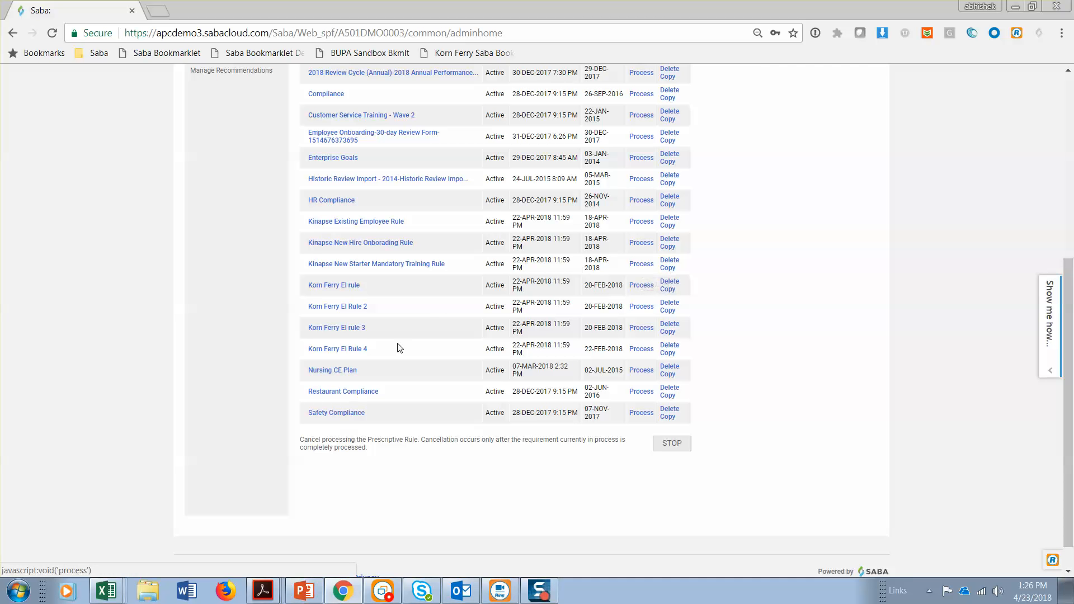
scroll(245, 356, "up", 3)
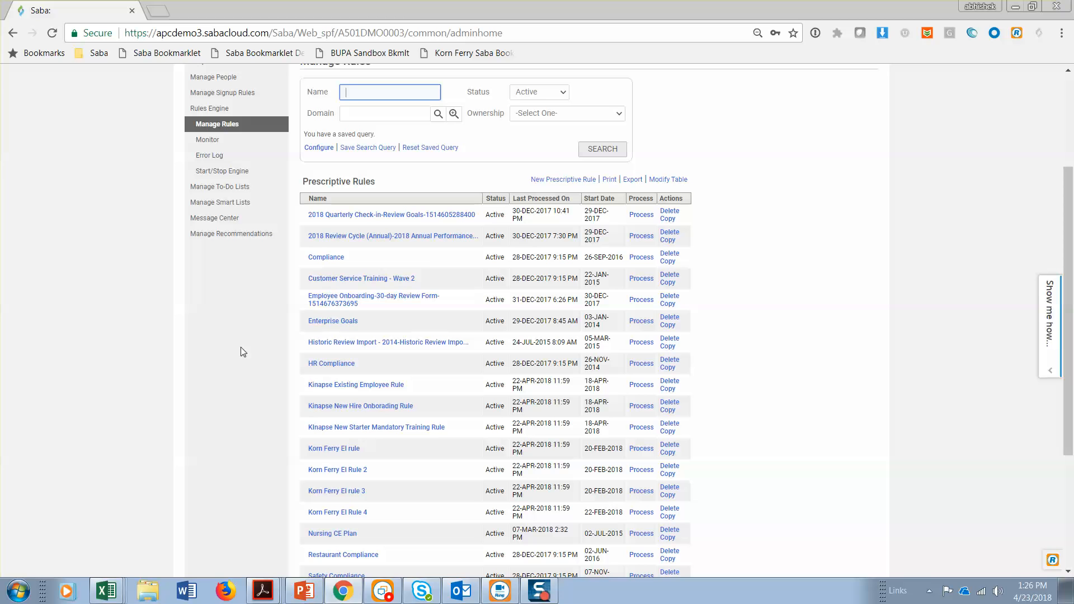
Switch to Firefox and open the Saba Cloud sign-in page at apcdemo3.sabacloud.com
left_click(226, 591)
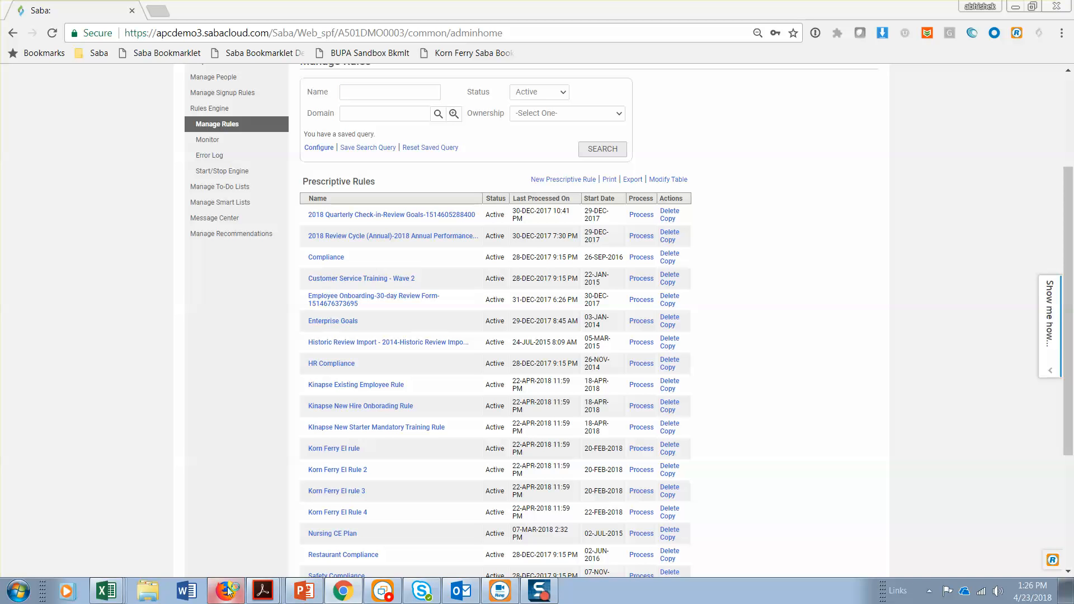
left_click(223, 243)
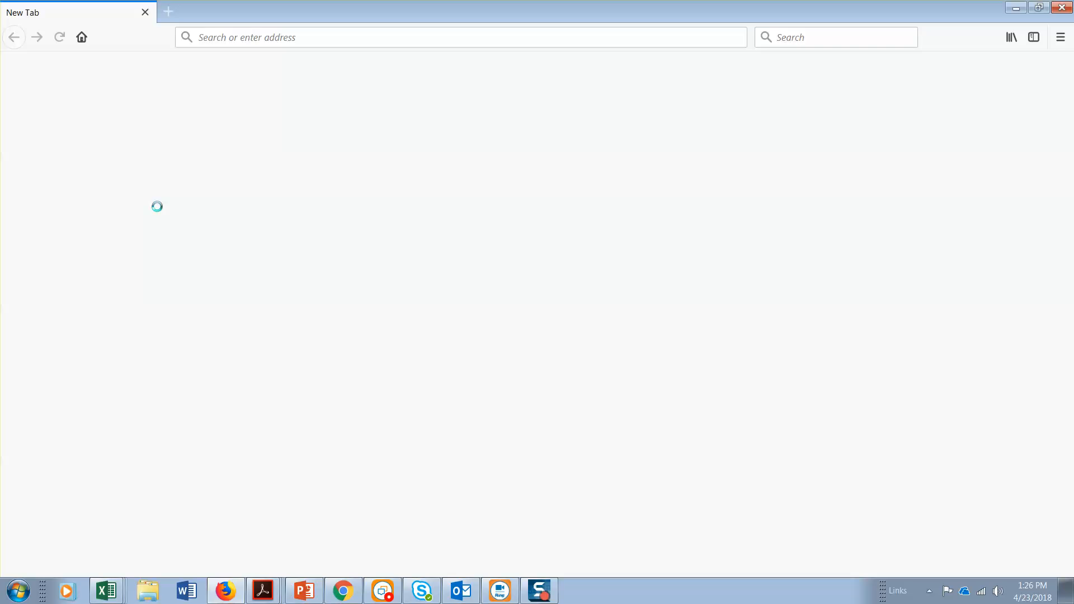
left_click(302, 37)
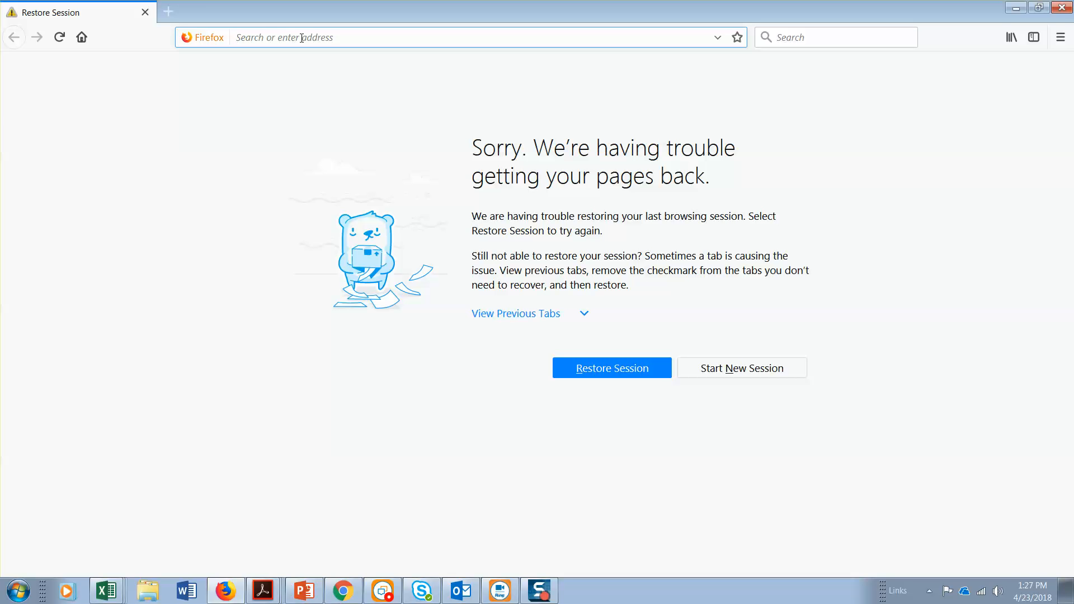
type("apcdemo3-jobs.sabacloud.com/")
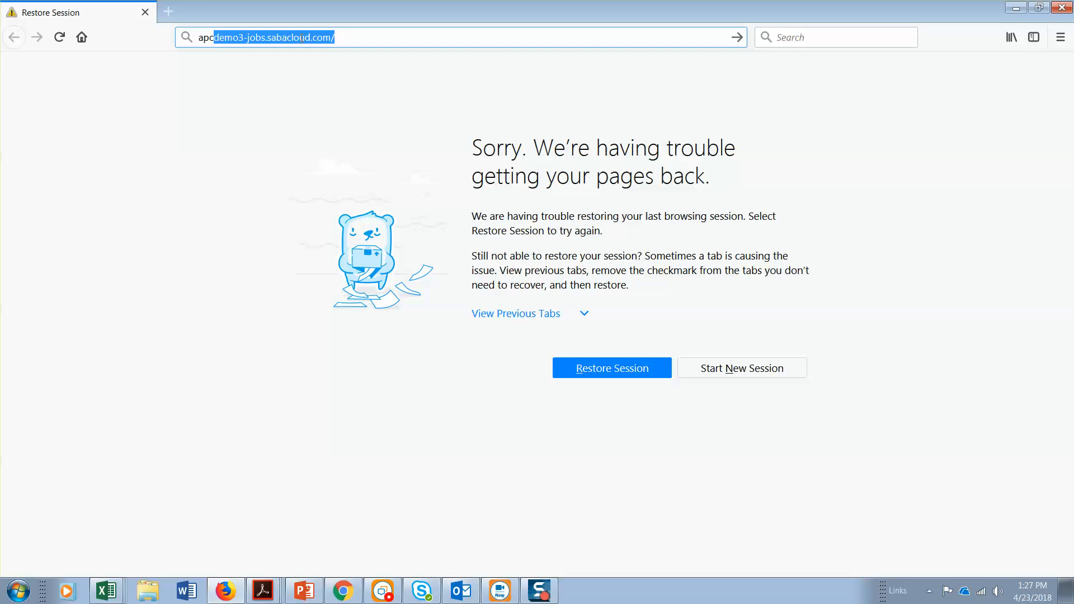
key("Return")
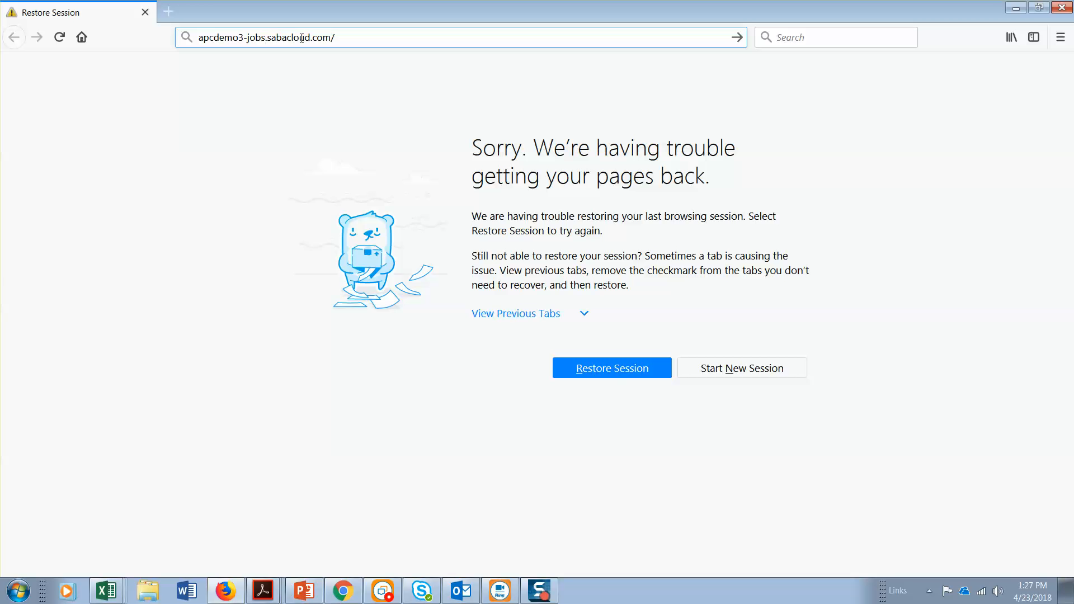
key("BackSpace")
key("BackSpace")
key("BackSpace")
key("BackSpace")
key("BackSpace")
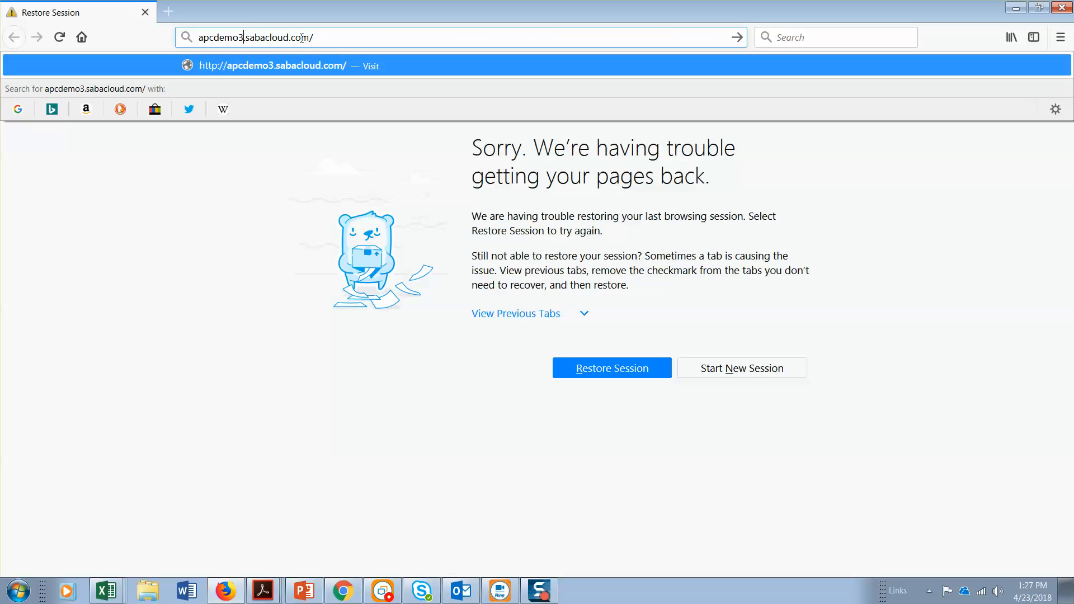
key("Return")
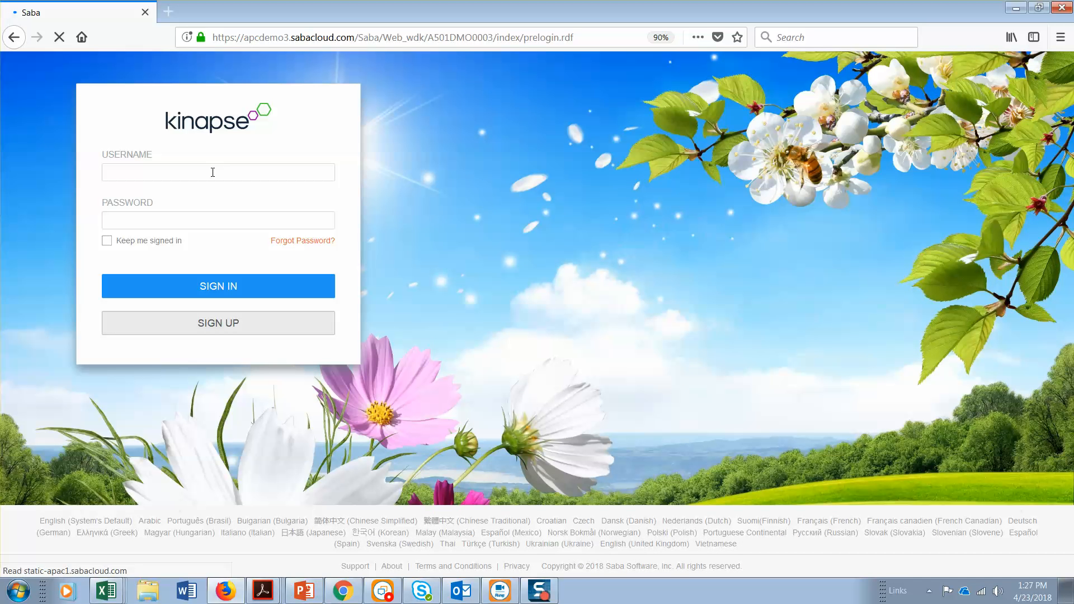
Sign in to the Kinapse site as the learner with the username and account password
left_click(213, 172)
key("Tab")
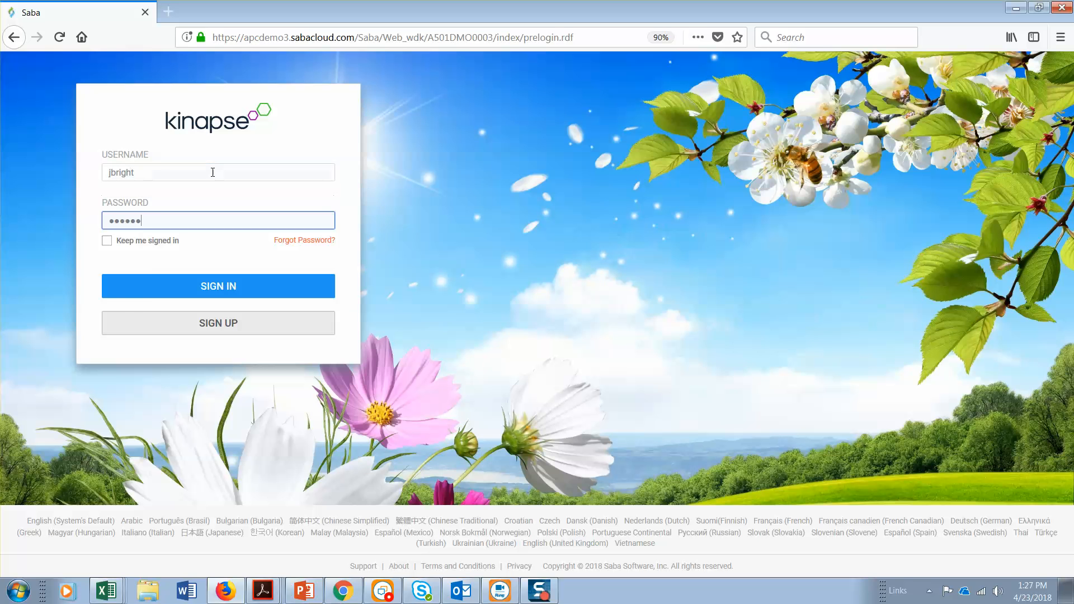
key("Return")
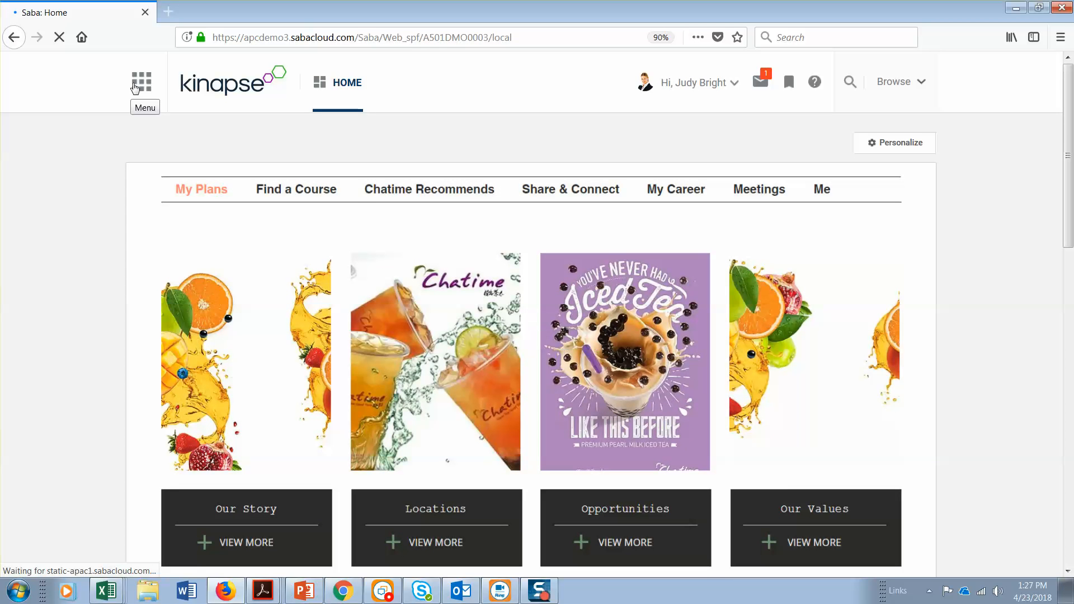
Open the learner's plan and examine the sources, progress and due dates of the items under Learning & Certifications
left_click(135, 86)
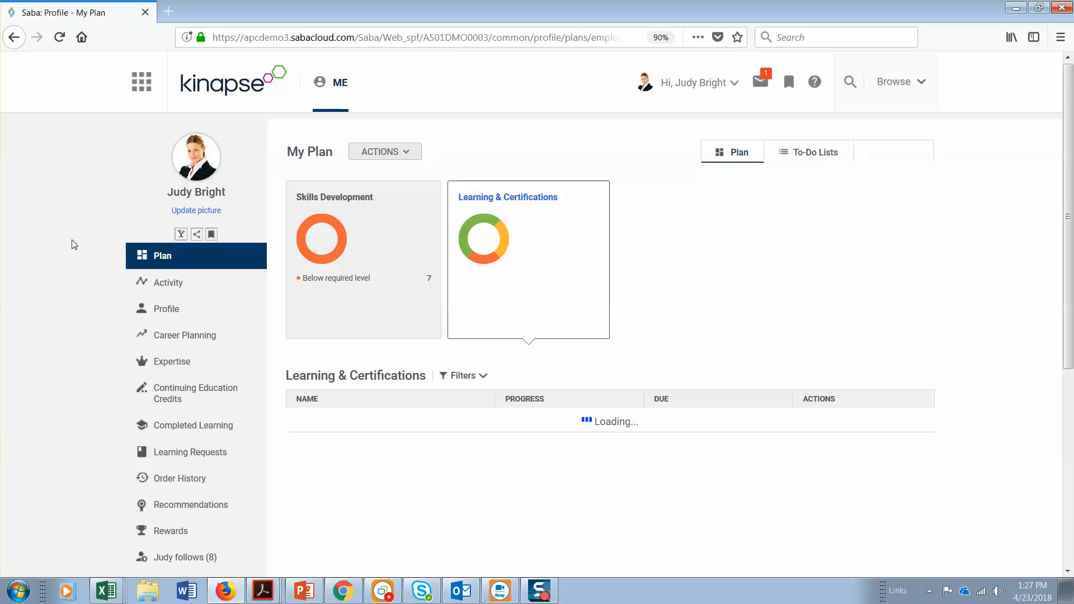
scroll(71, 244, "down", 2)
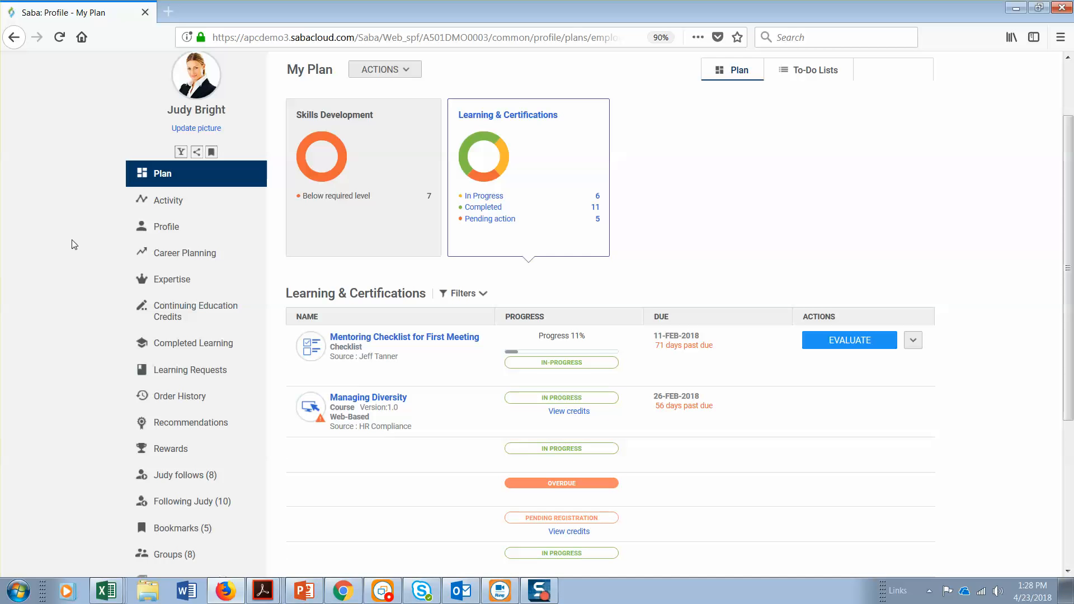
scroll(72, 244, "down", 2)
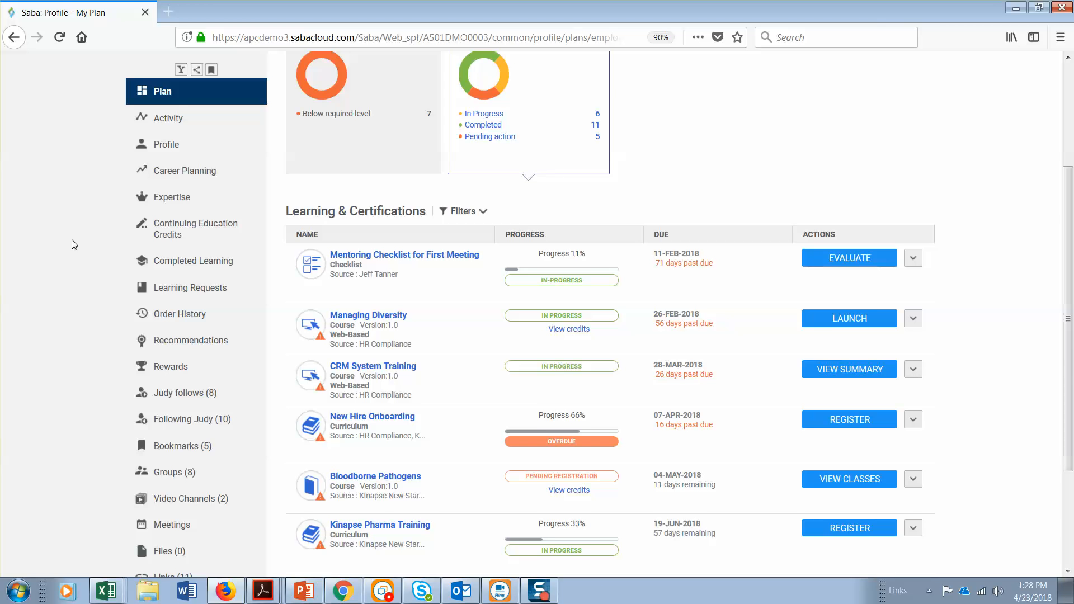
scroll(71, 240, "down", 2)
scroll(71, 245, "down", 1)
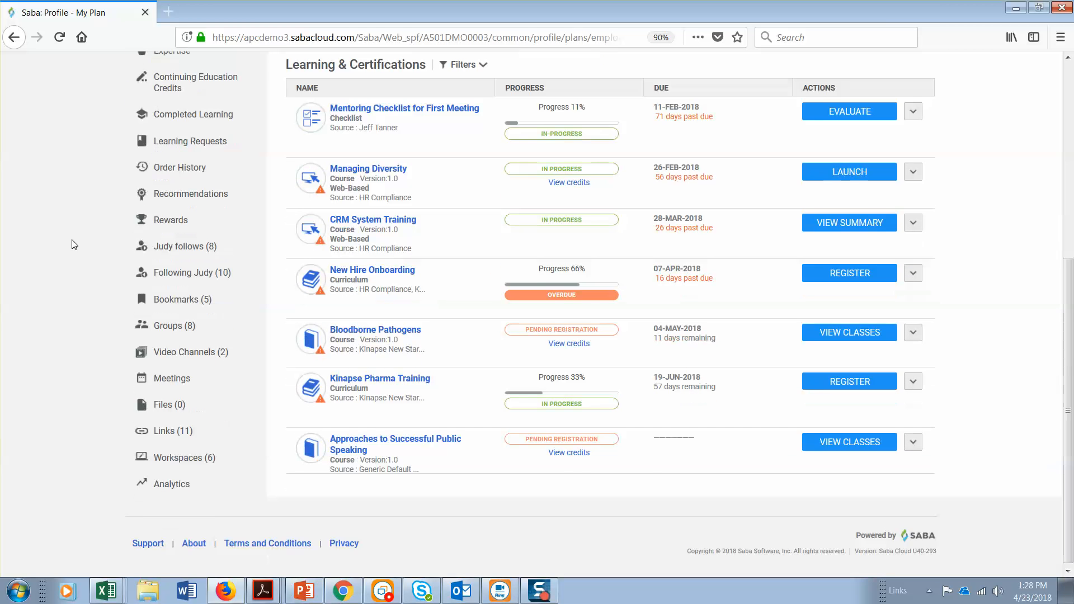
scroll(71, 245, "down", 2)
scroll(71, 244, "down", 3)
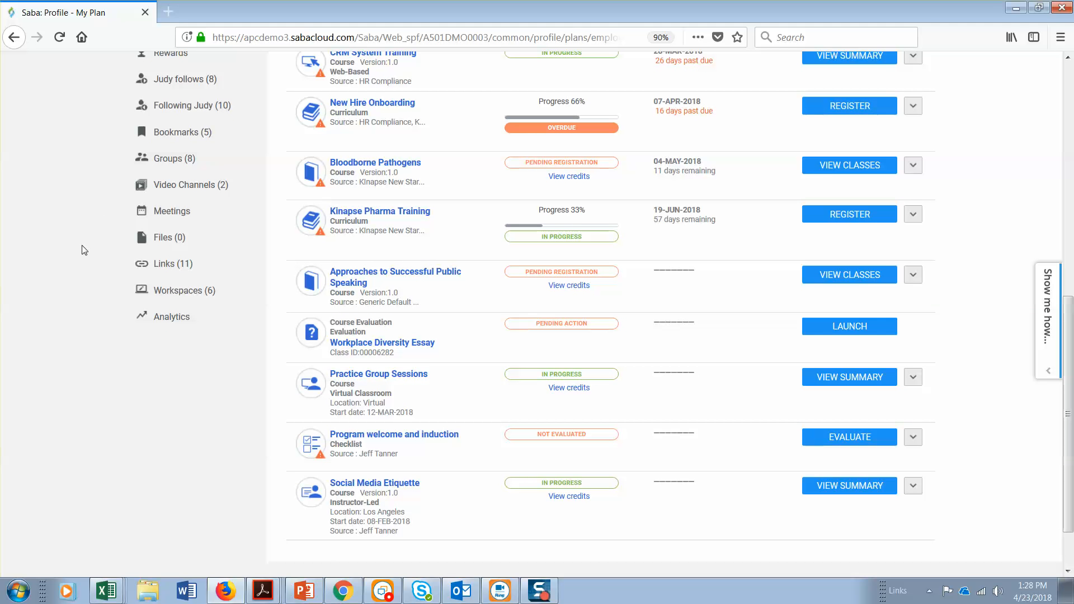
scroll(105, 328, "up", 3)
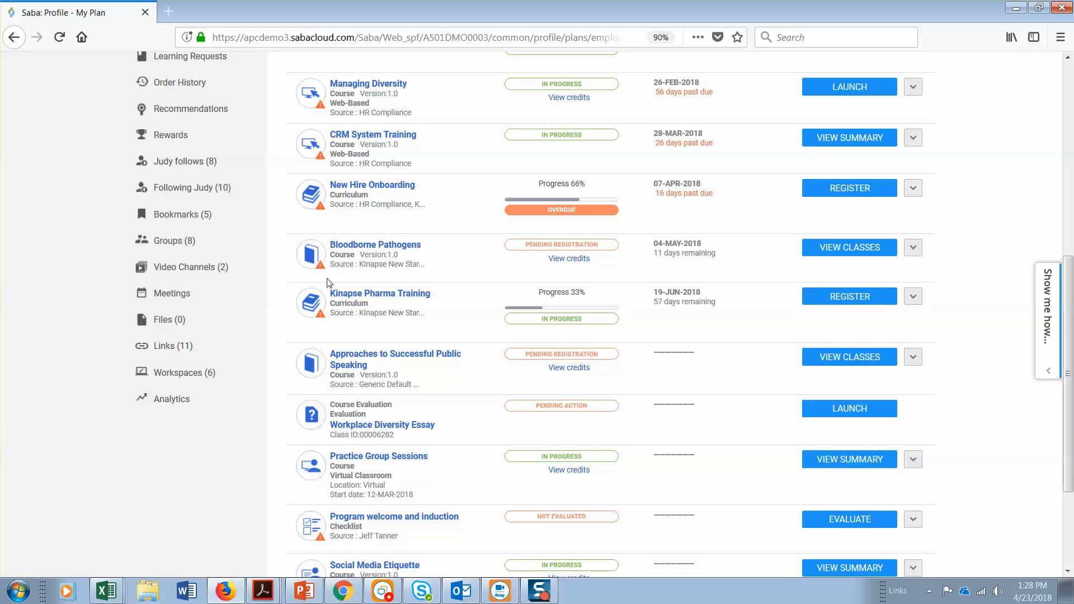
scroll(87, 328, "down", 3)
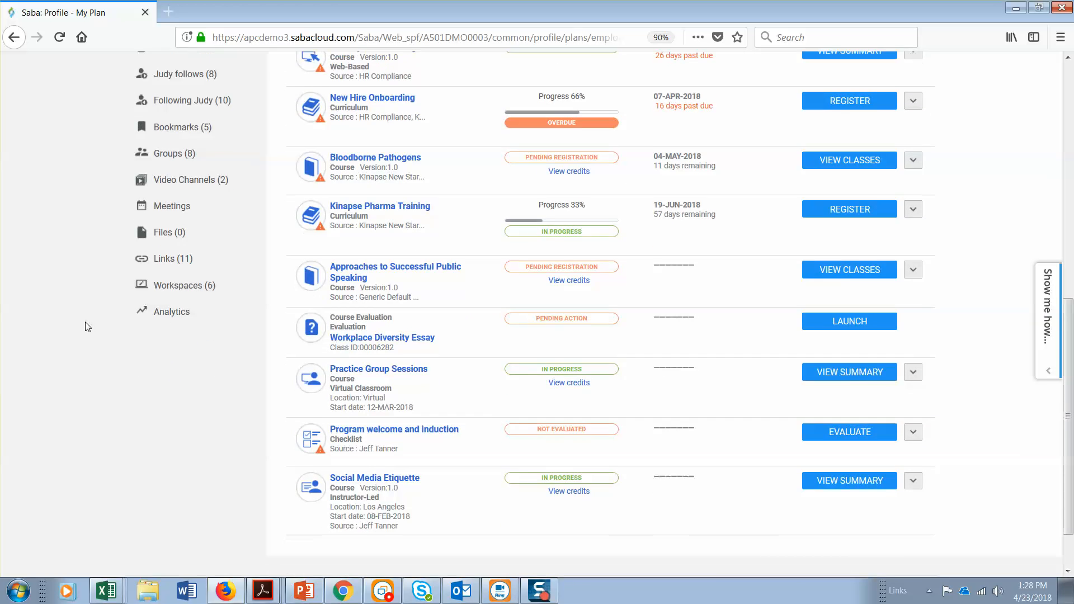
scroll(88, 327, "down", 2)
scroll(88, 327, "up", 2)
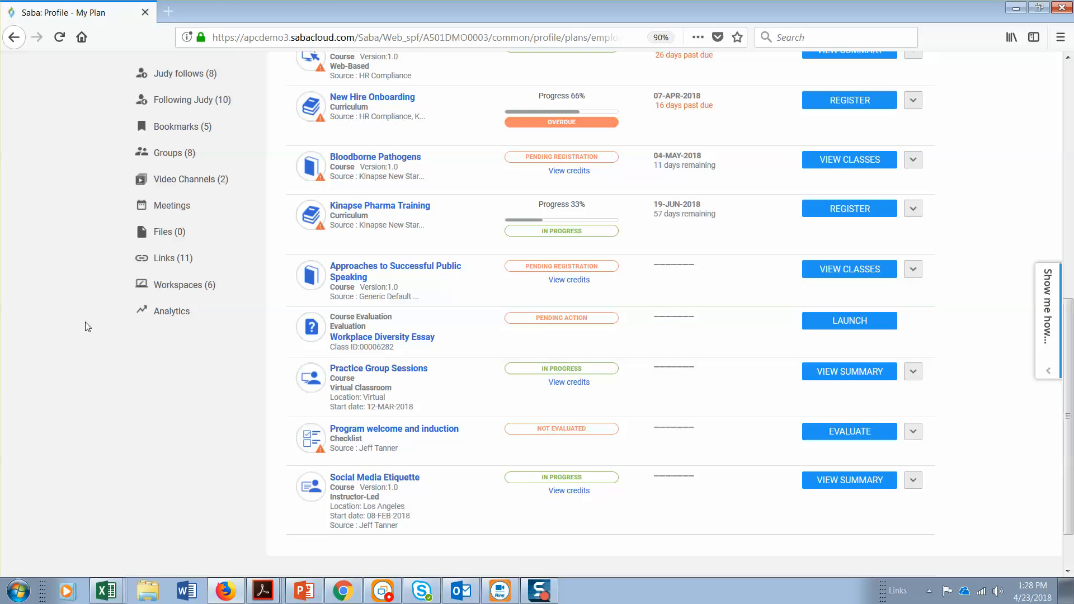
scroll(87, 327, "down", 3)
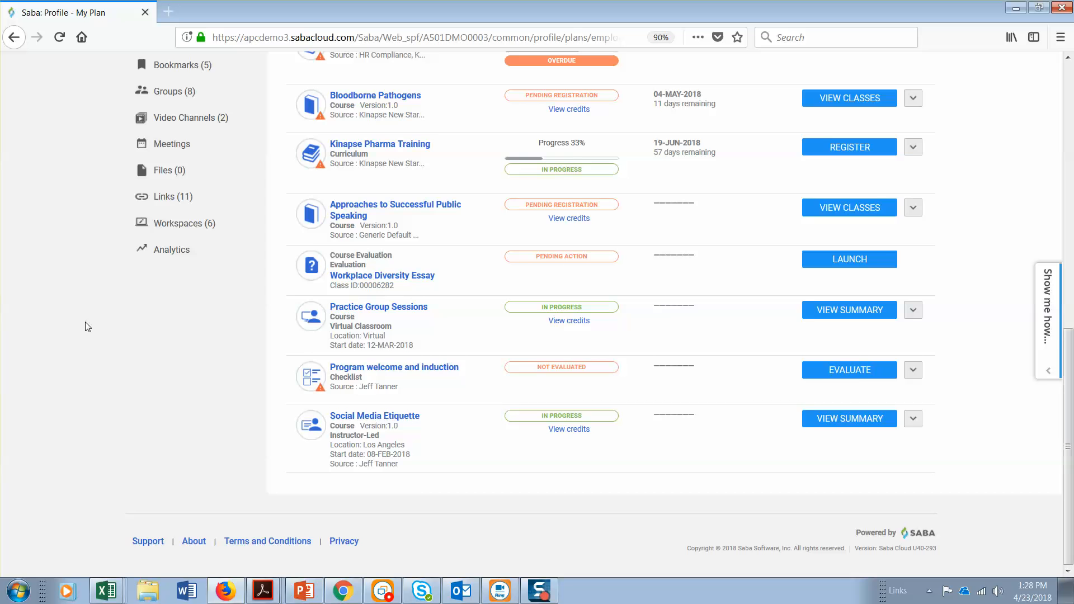
scroll(88, 328, "up", 6)
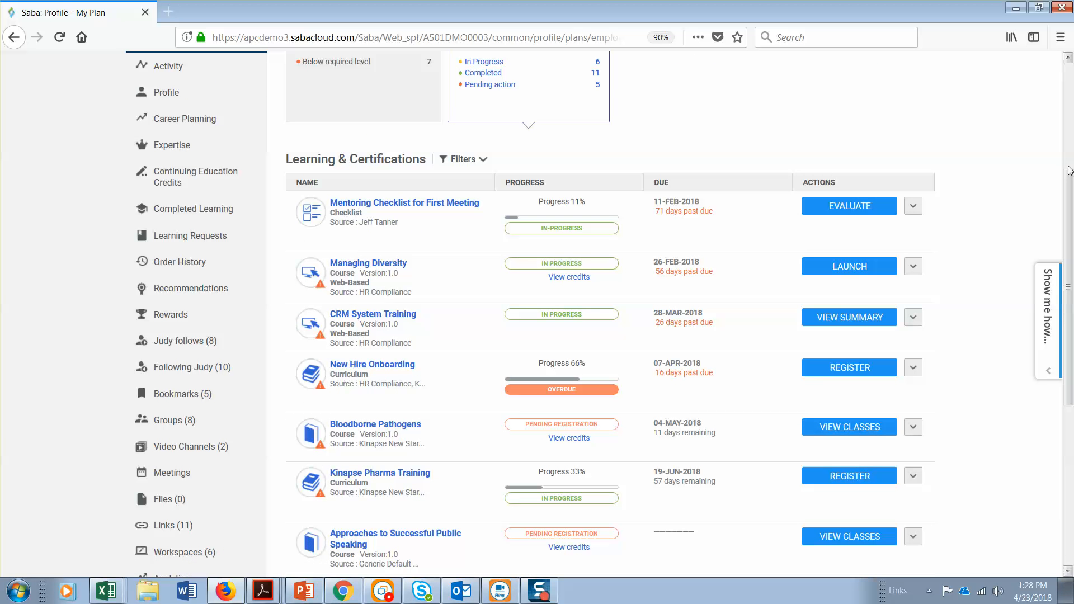
left_click_drag(1072, 190, 1072, 171)
scroll(817, 159, "up", 3)
Minimize Firefox and check the new starter and current employee training requirements in the Kinapse_Functional Requirements workbook in Excel
left_click(711, 82)
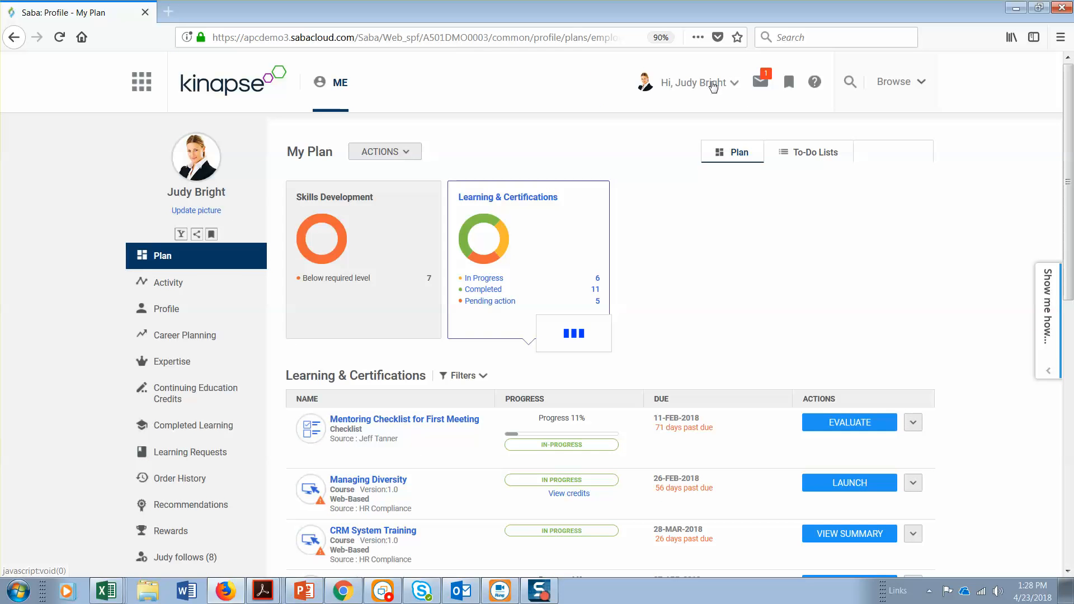
left_click(1015, 7)
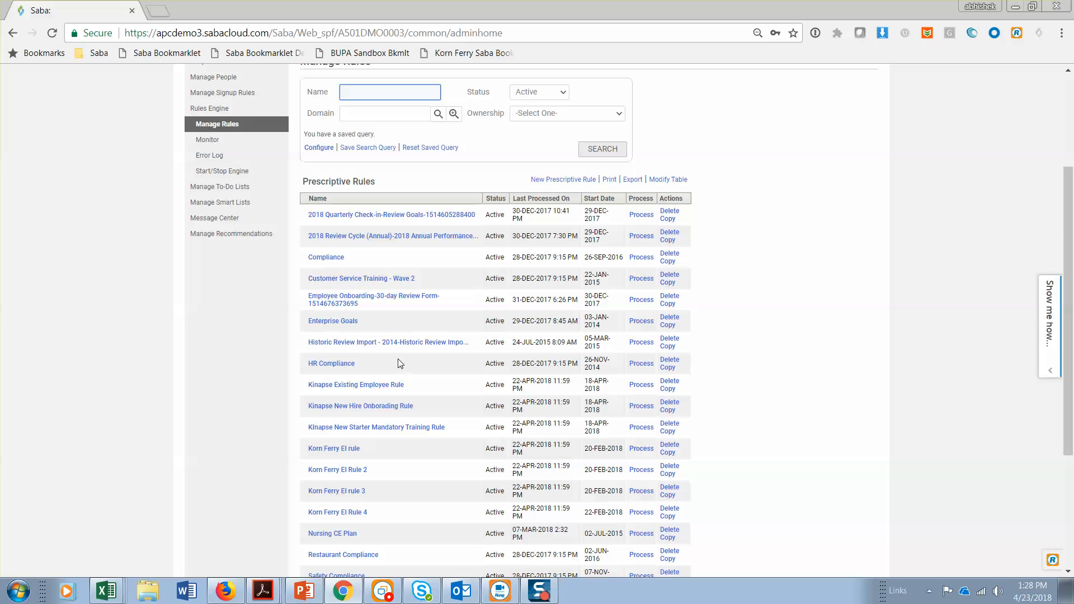
left_click(103, 590)
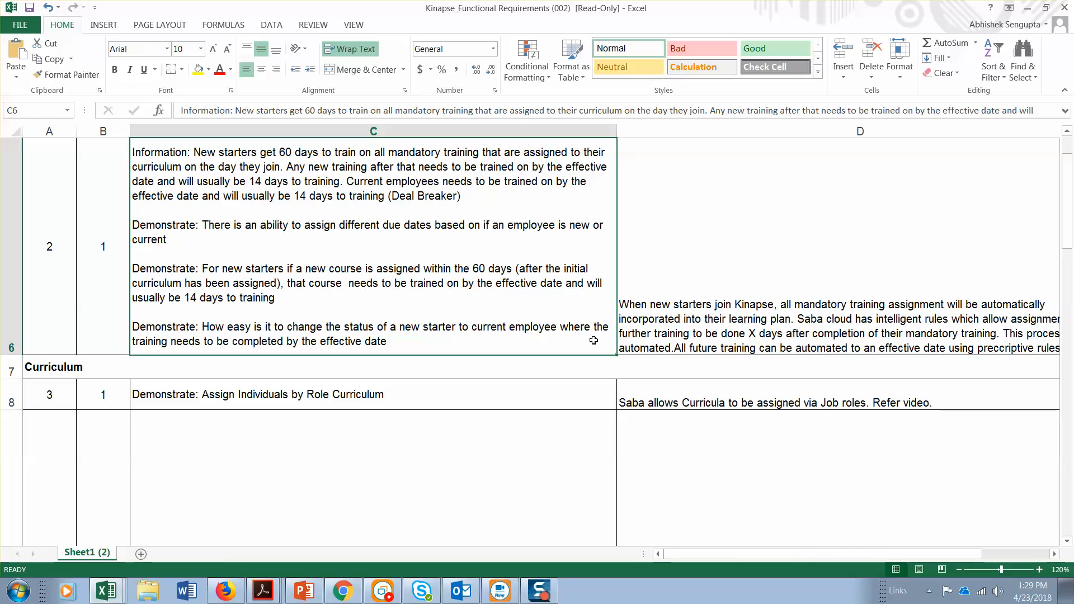
Return to Chrome, find the learner among internal people by username, and open their profile information for editing
key("alt+Tab")
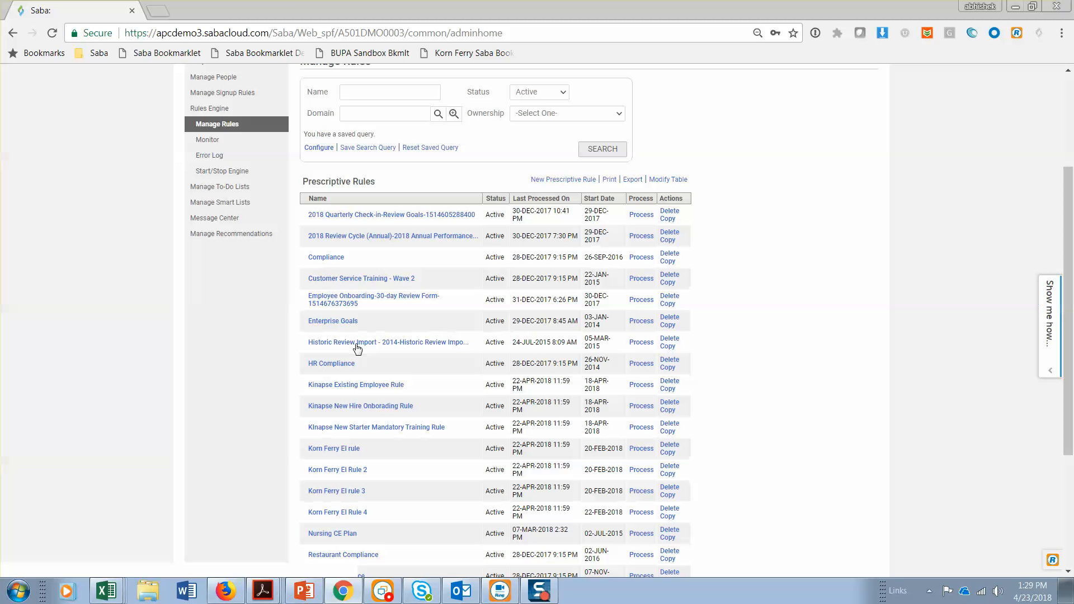
scroll(220, 352, "up", 2)
scroll(219, 351, "up", 1)
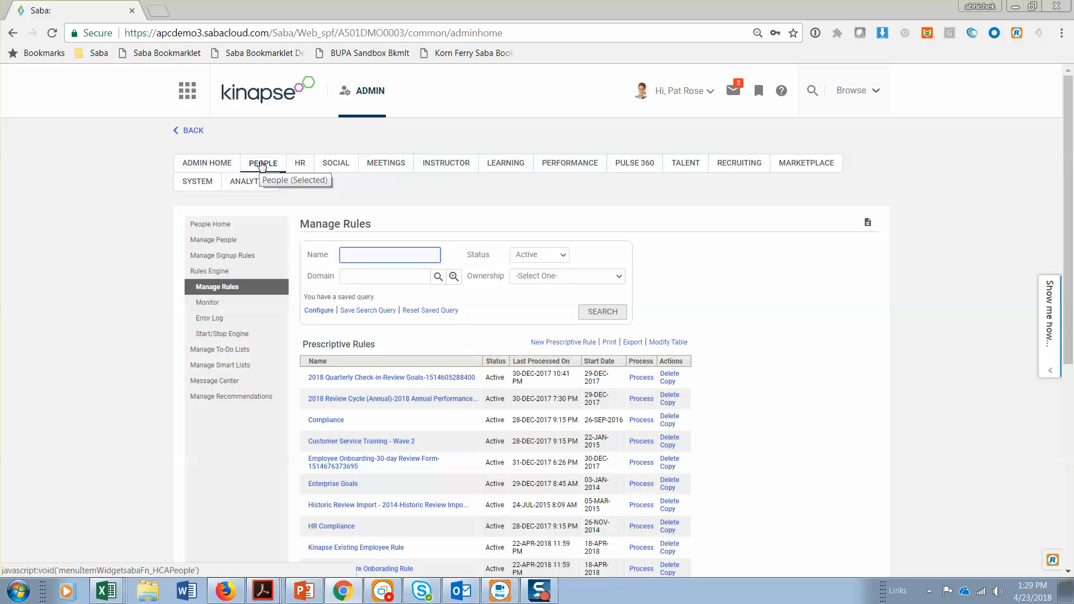
left_click(224, 241)
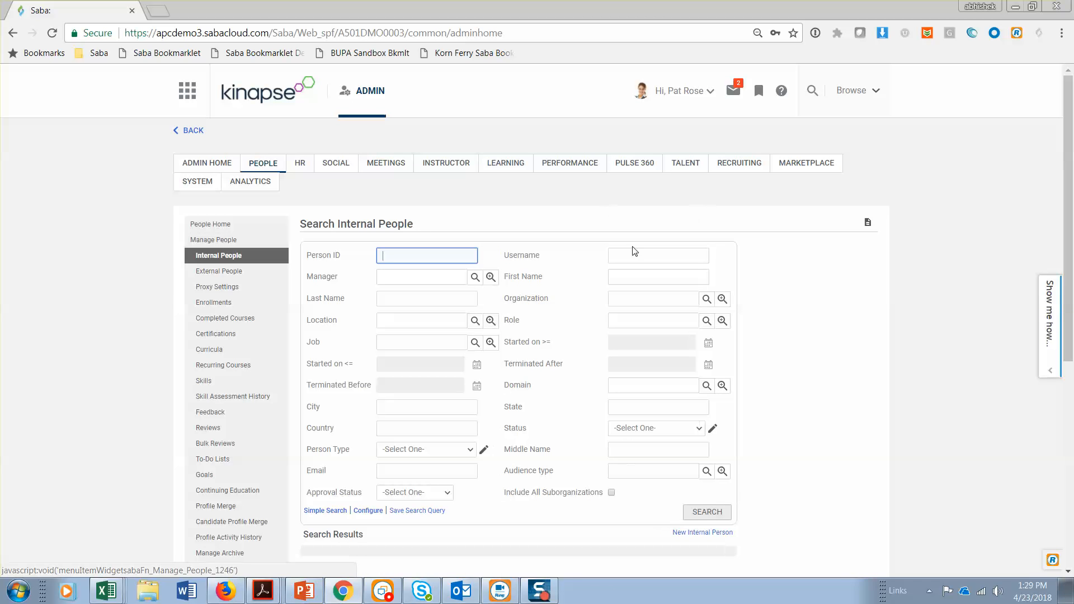
left_click(635, 256)
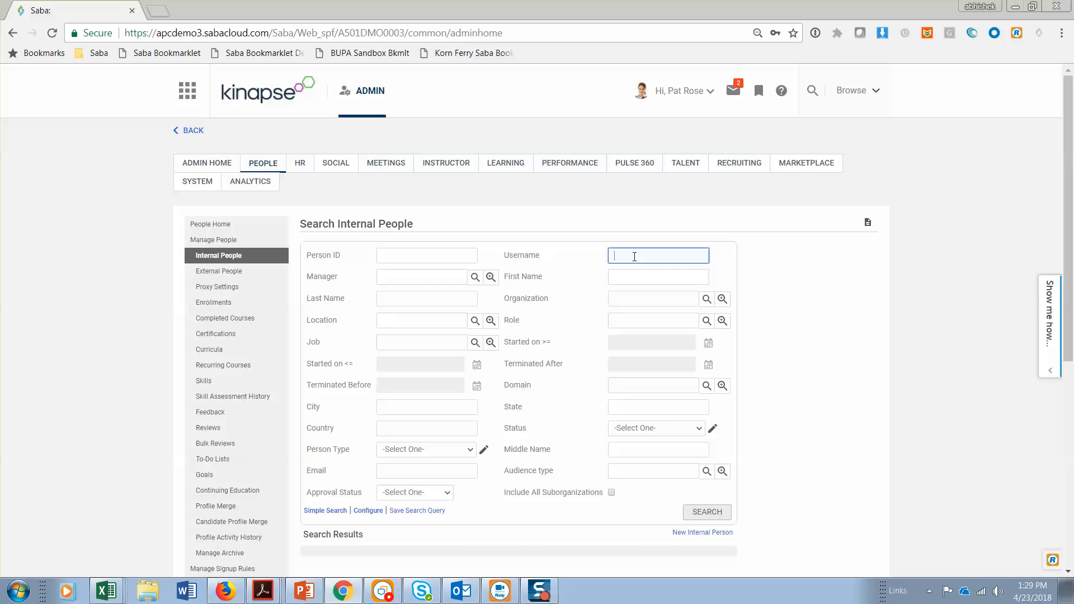
key("Return")
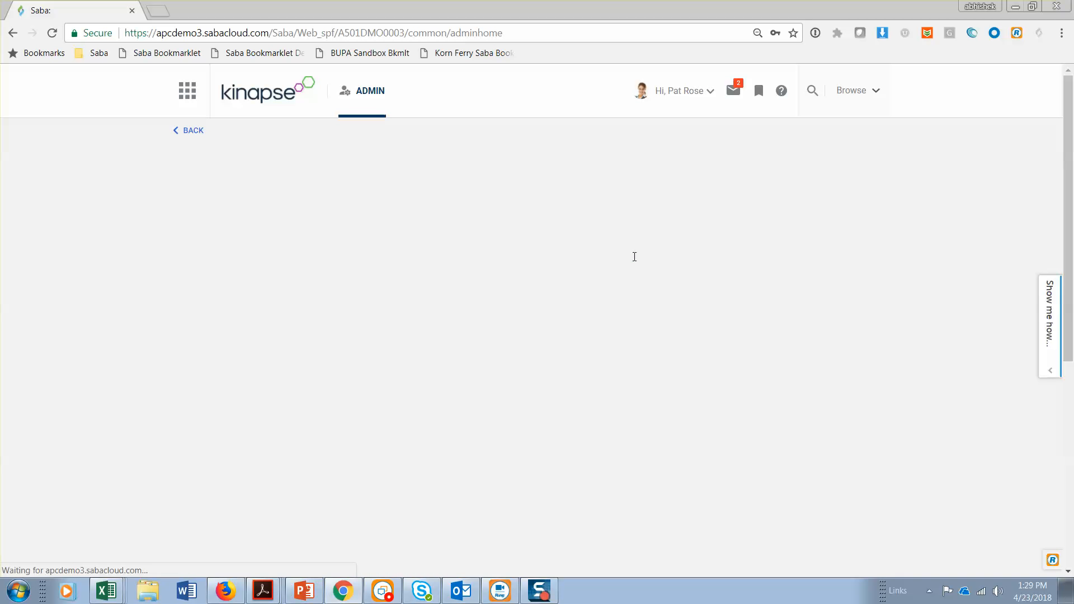
scroll(799, 293, "down", 3)
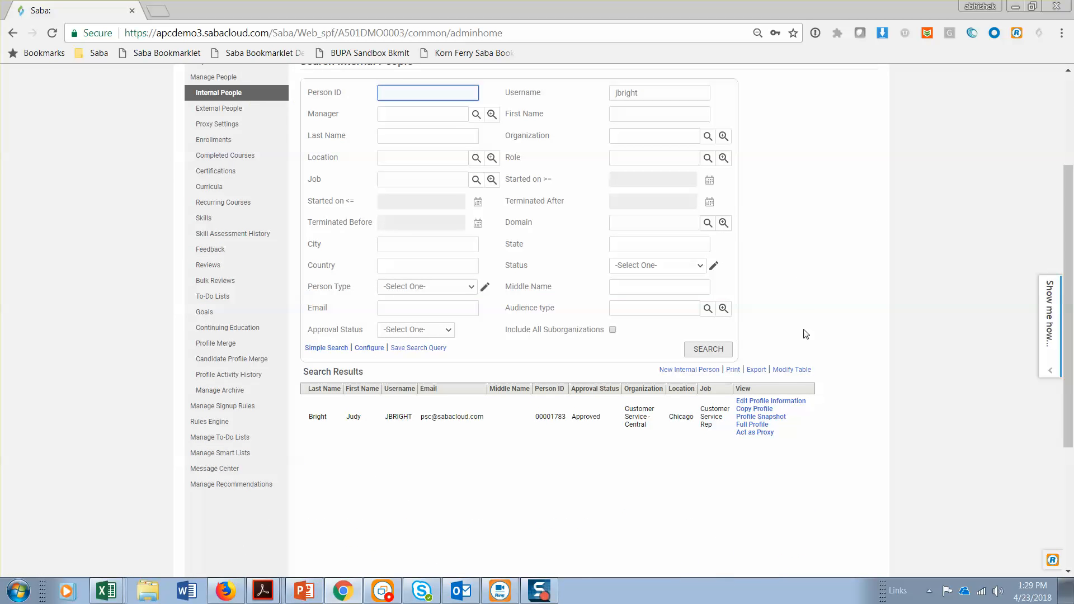
left_click(790, 402)
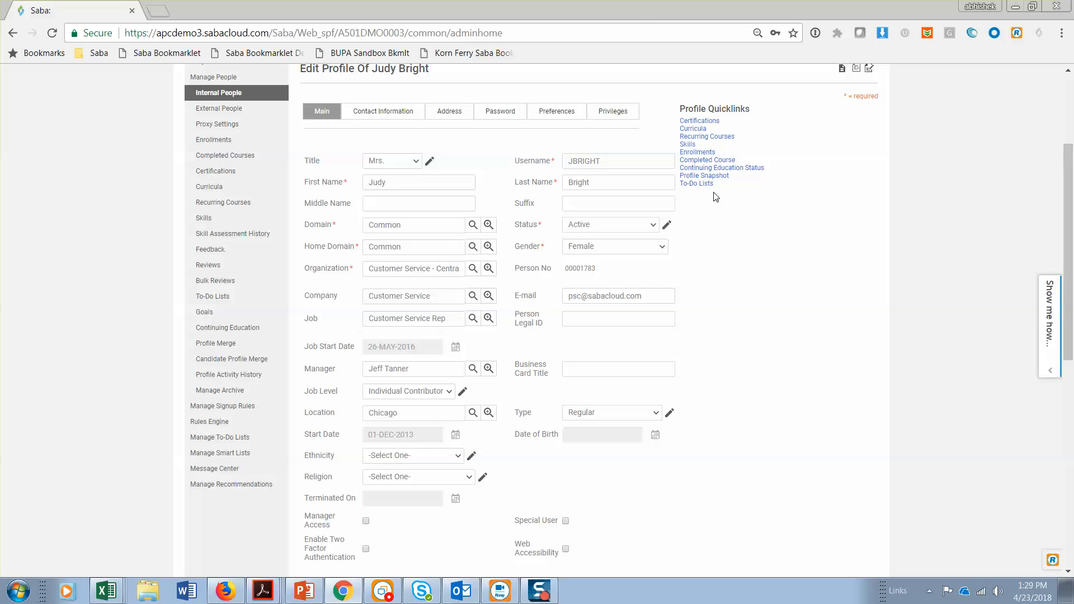
Open the learner's curricula, list the curricula available to grant, and close the Grant Curriculum window
left_click(692, 133)
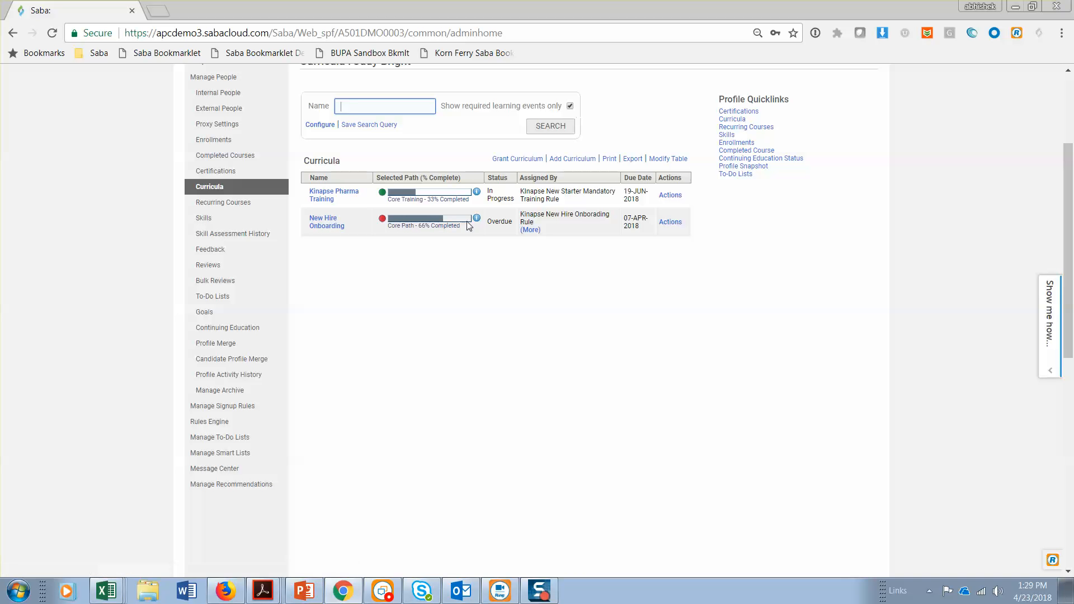
left_click(671, 223)
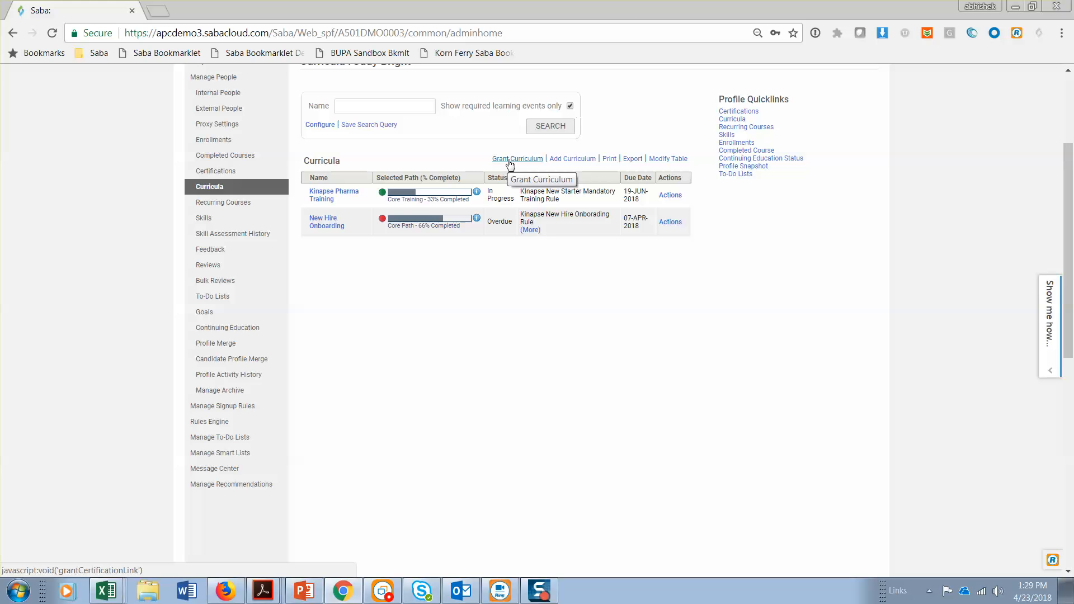
left_click(509, 161)
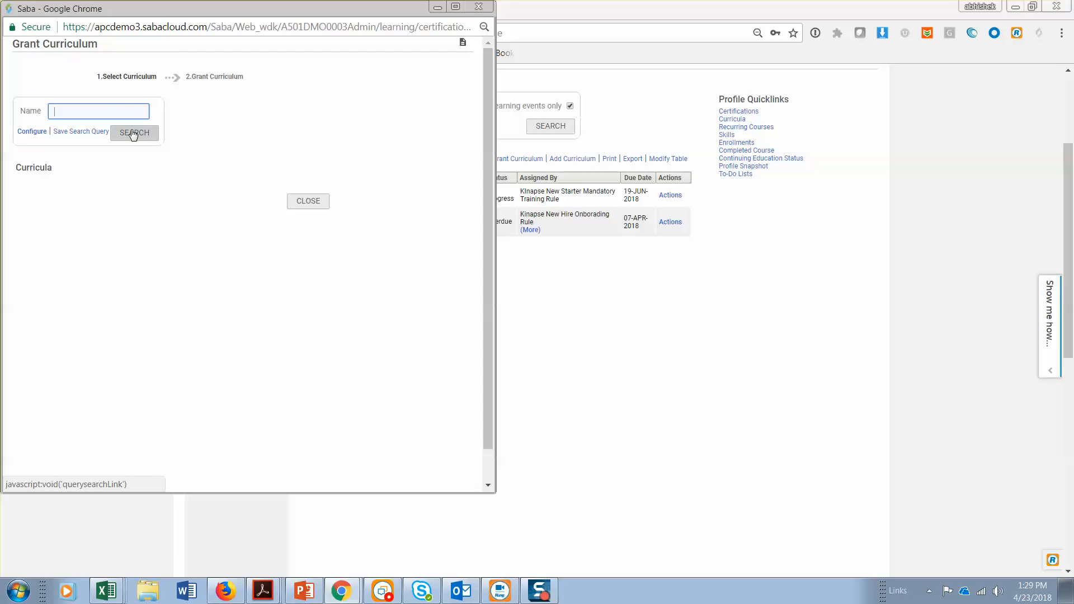
left_click(150, 139)
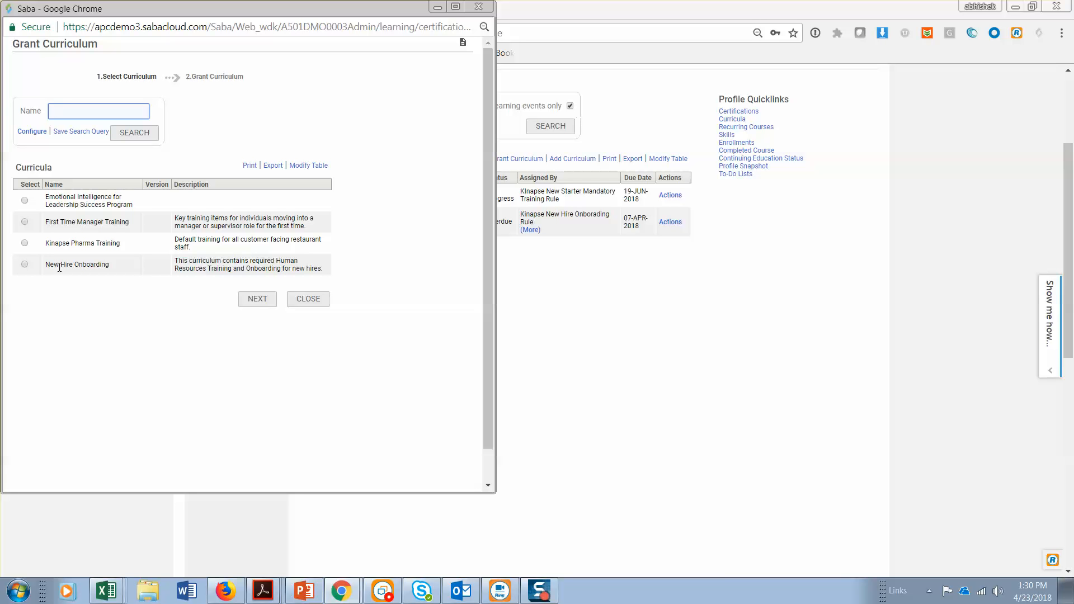
left_click(479, 6)
Check the completion status options for the learner's New Hire Onboarding curriculum and close the window without saving
left_click(677, 226)
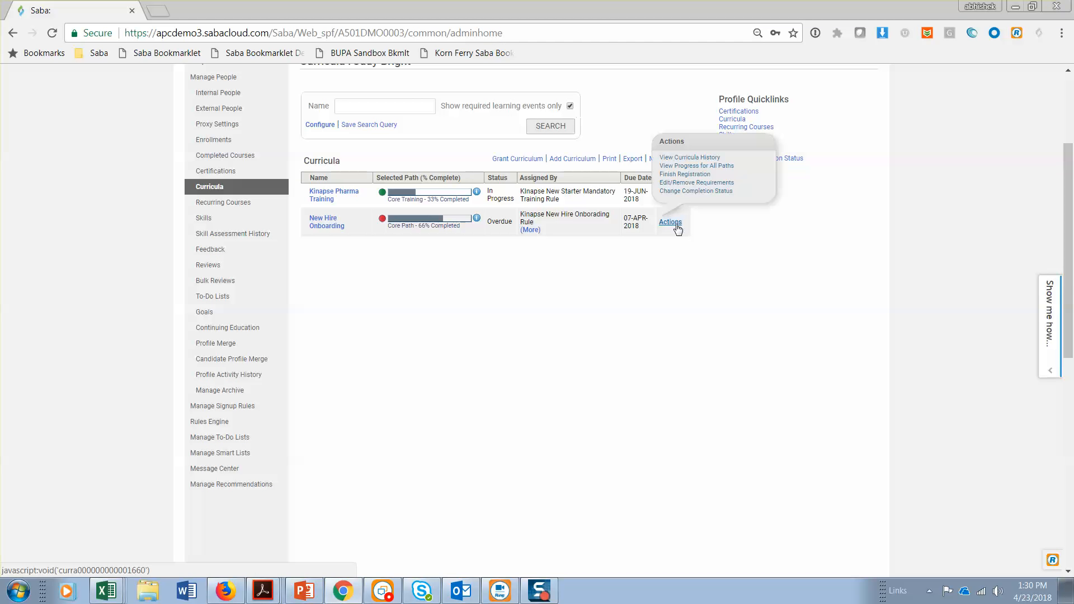
left_click(699, 192)
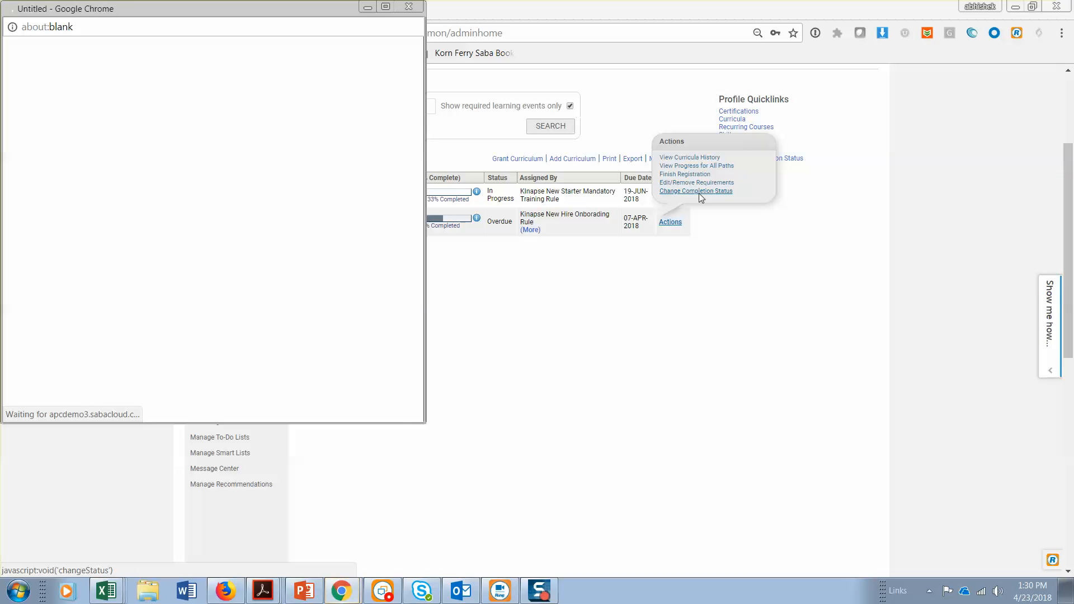
left_click(168, 140)
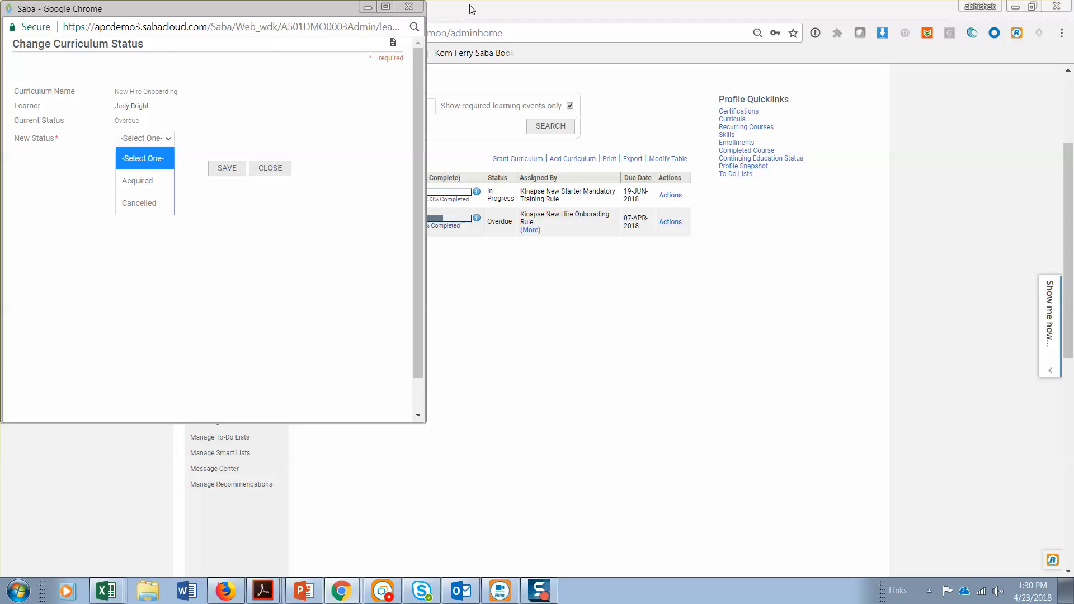
left_click(409, 6)
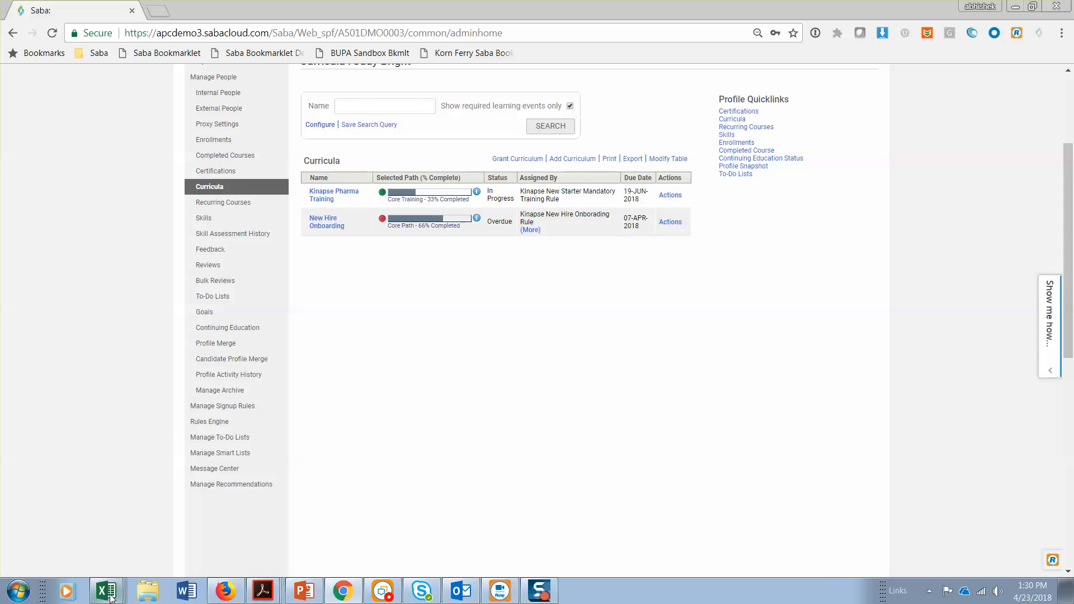
Switch to Excel and review the new starter training and course versioning requirements in the Kinapse_Functional Requirements workbook
mouse_move(109, 596)
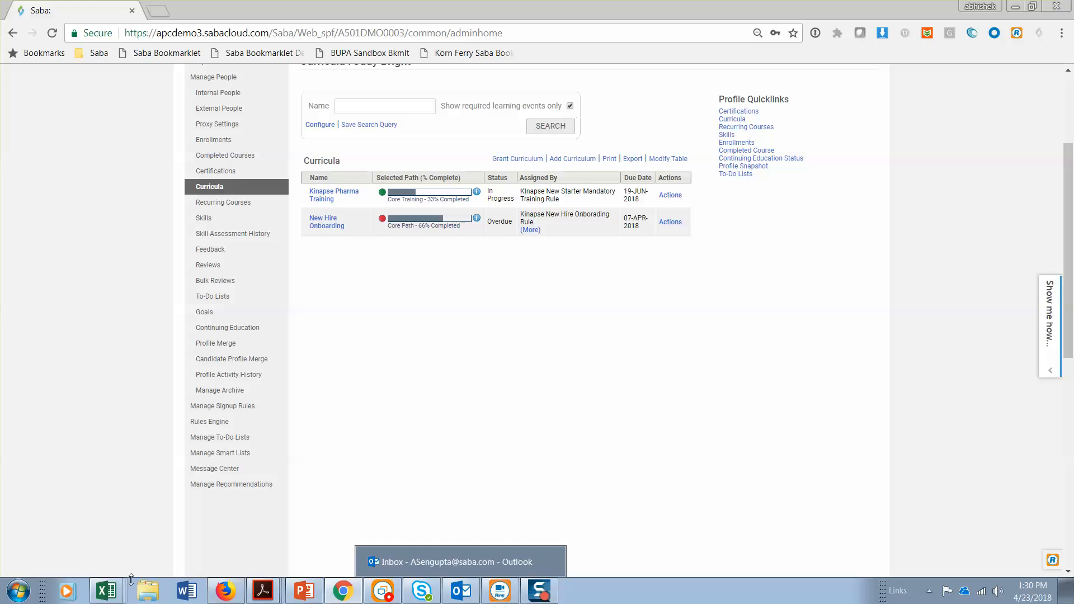
left_click(88, 522)
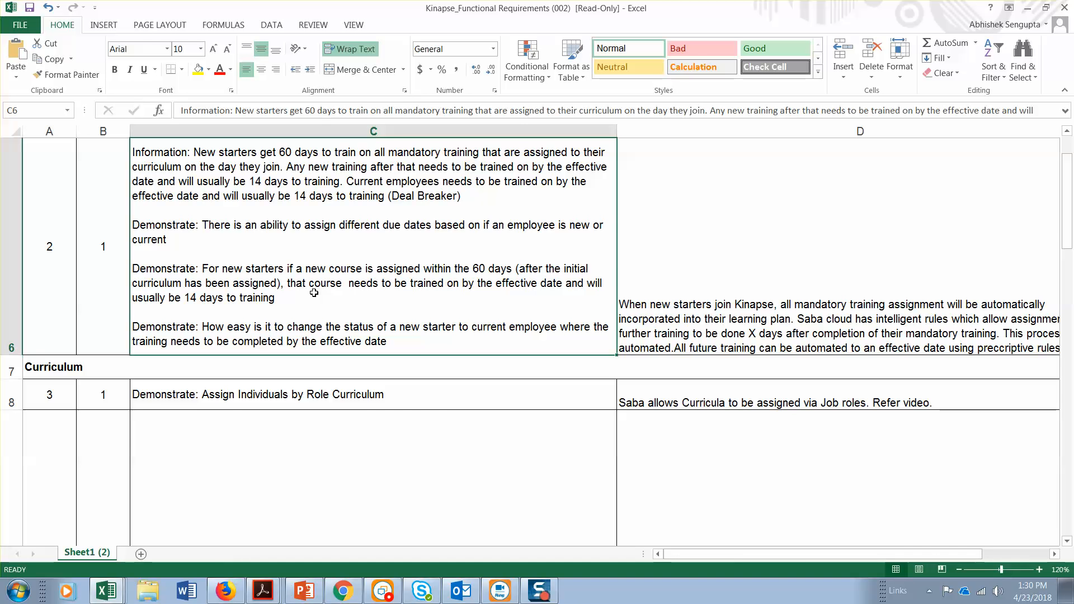
key("Up")
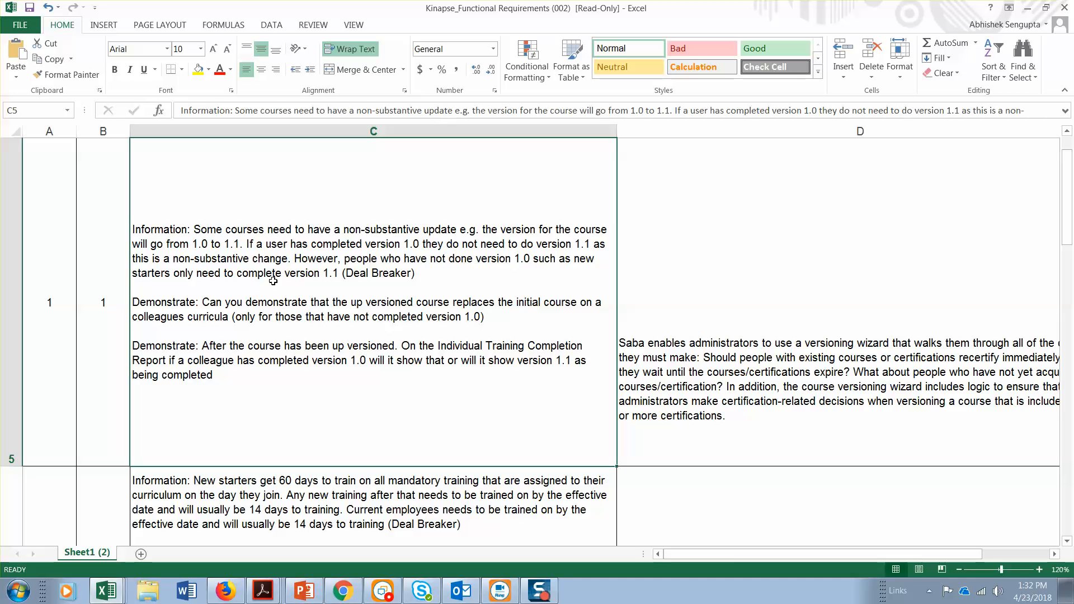
Return to Chrome, search the learning catalog for all items of type Certification, and open Customer Service Essentials
left_click(346, 598)
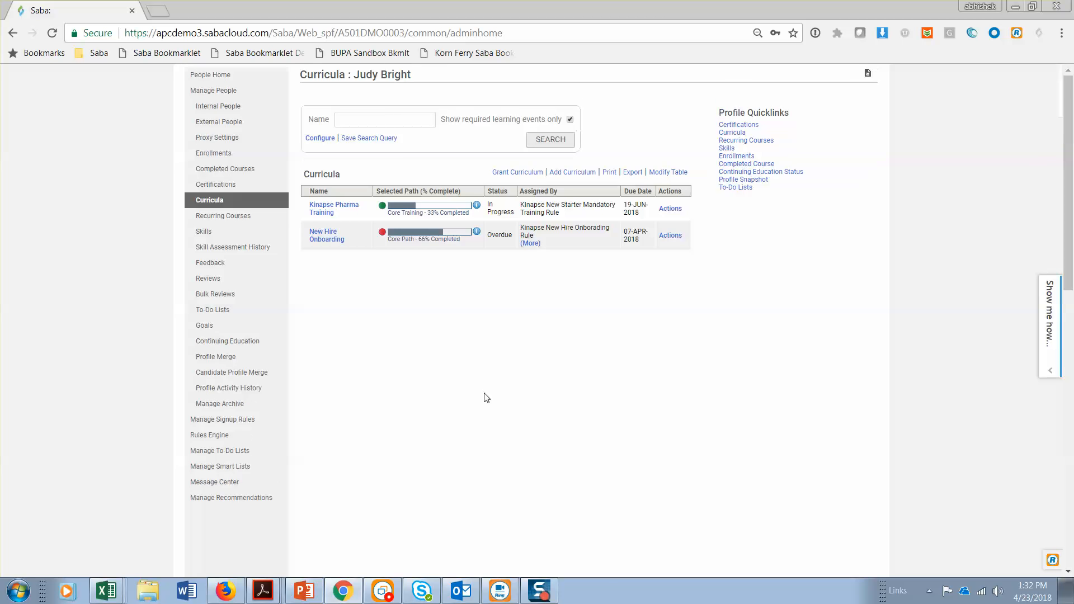
left_click(515, 166)
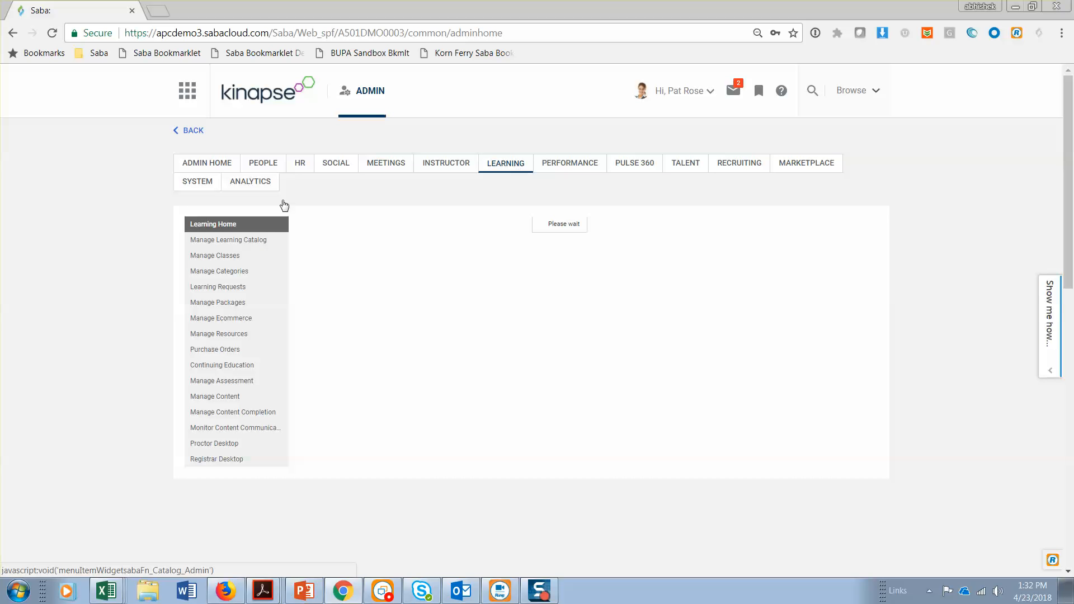
left_click(247, 241)
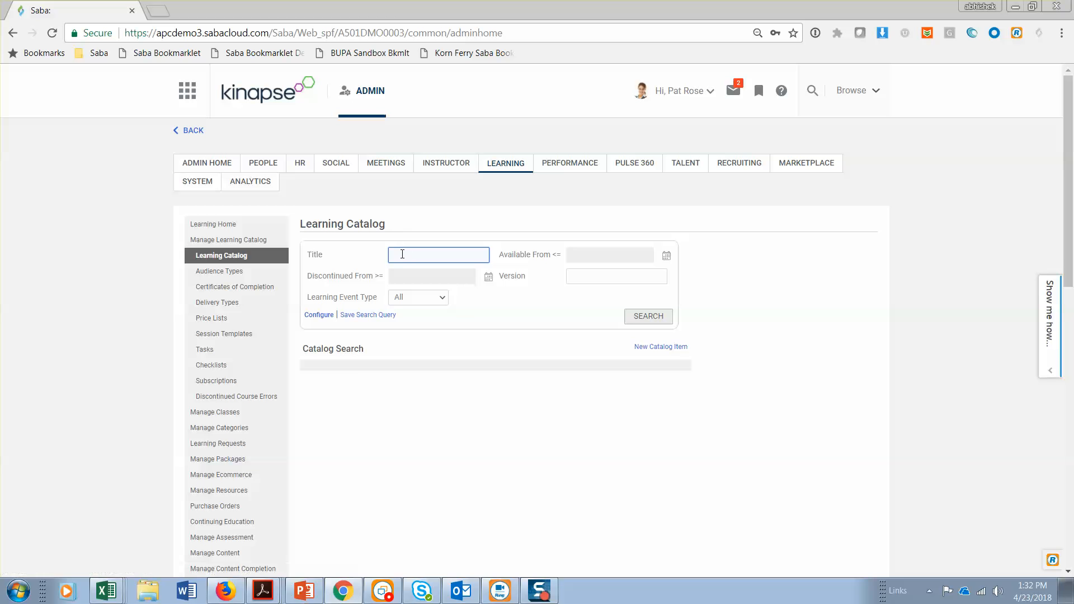
left_click(402, 254)
left_click(439, 298)
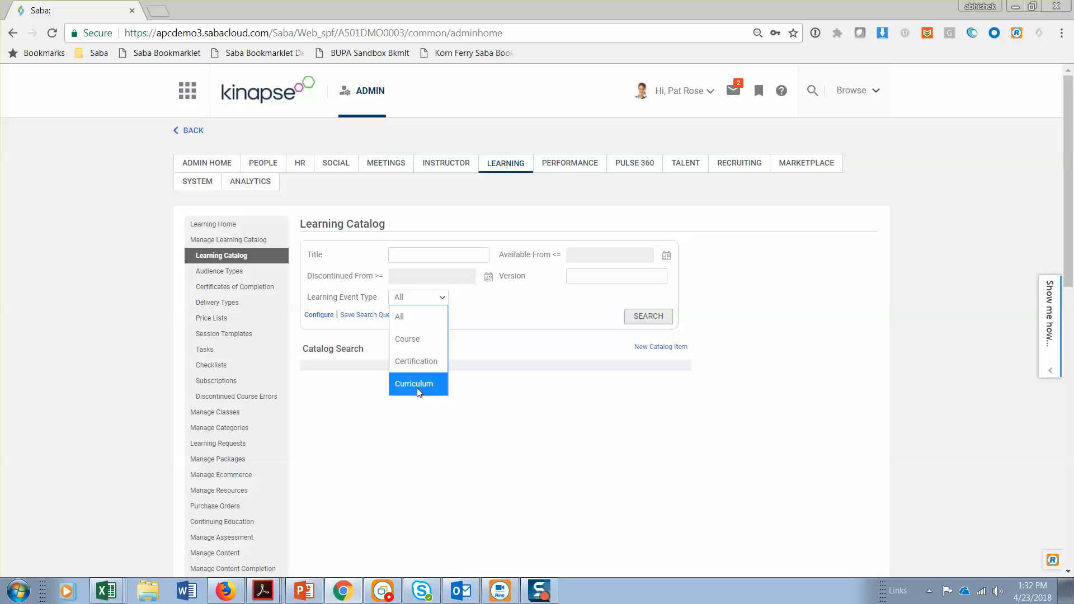
left_click(419, 361)
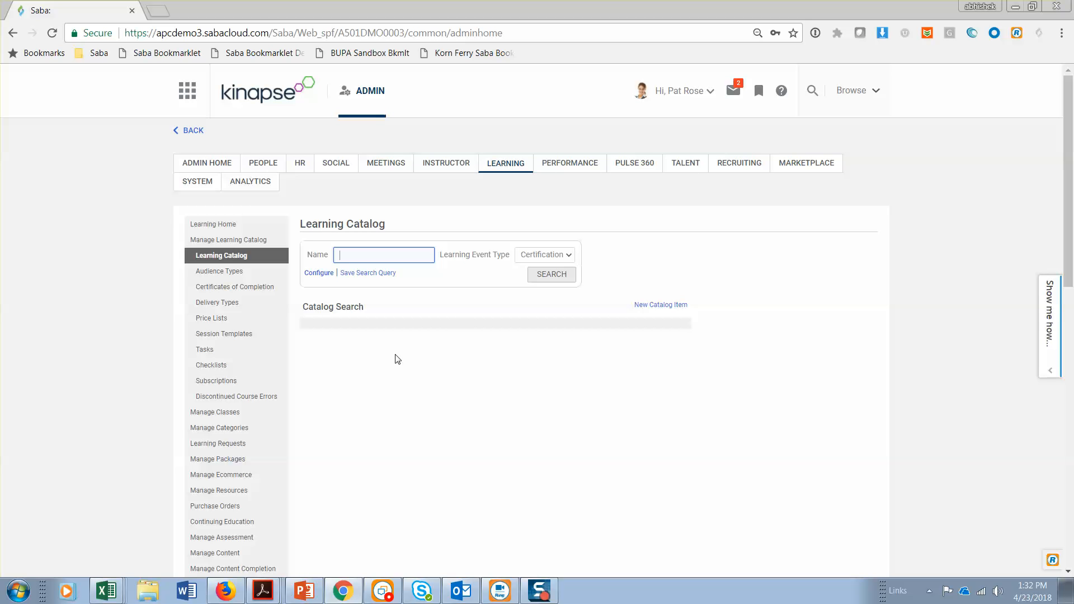
left_click(568, 277)
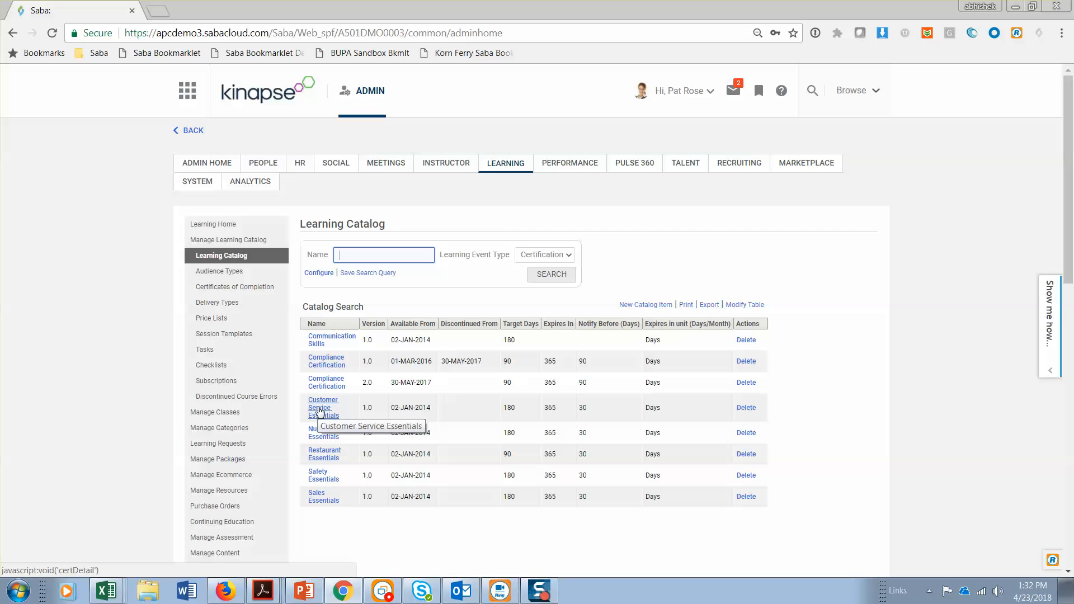
left_click(318, 411)
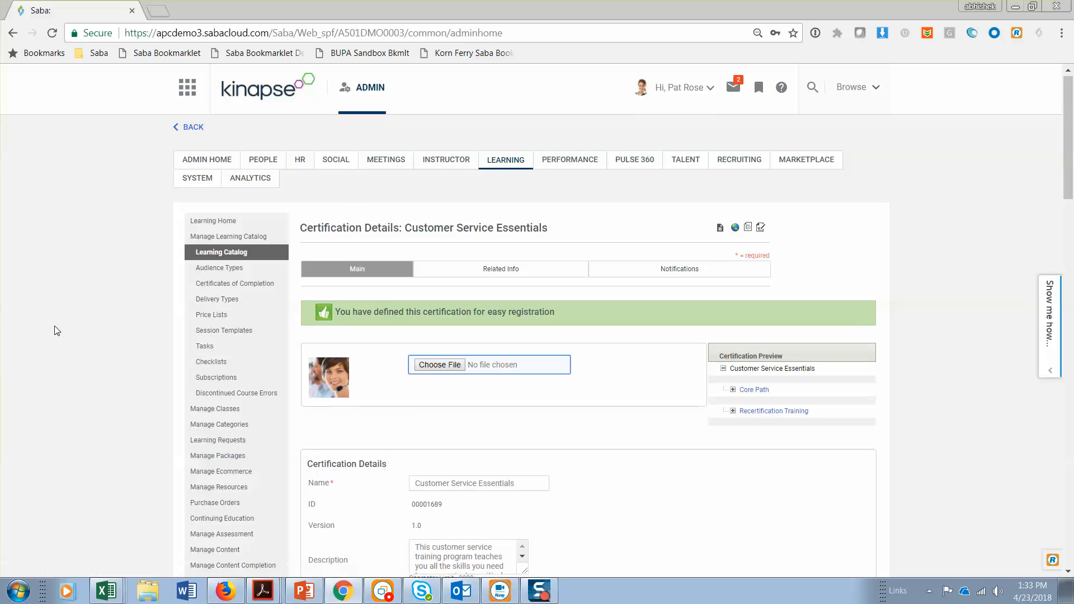
Examine the Customer Service Essentials certification's version, availability, expiration and registration rules
scroll(56, 330, "down", 6)
scroll(56, 331, "up", 6)
scroll(55, 331, "down", 1)
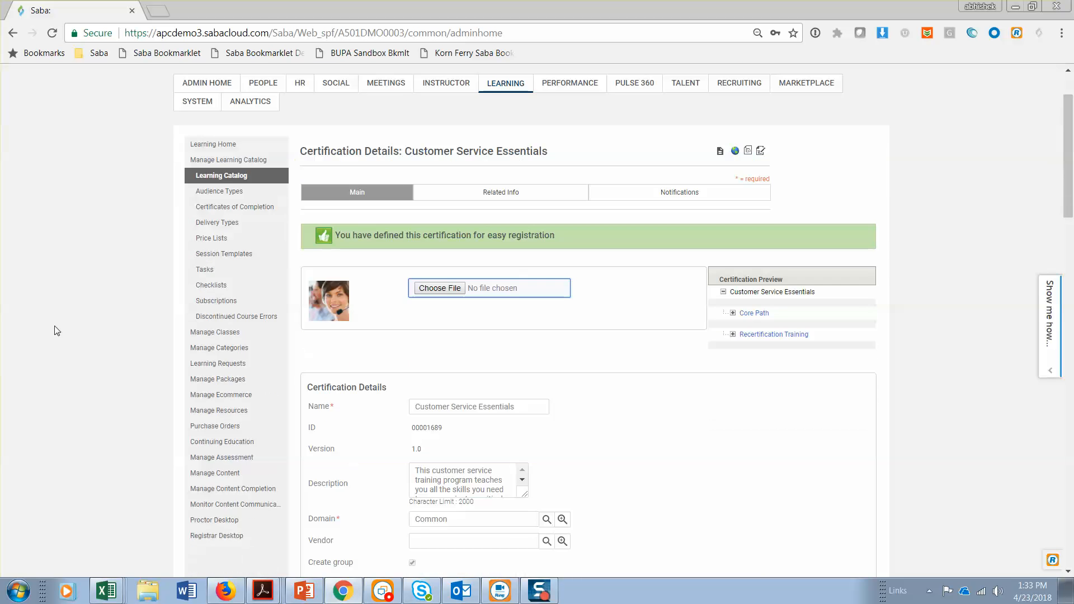
scroll(56, 330, "down", 20)
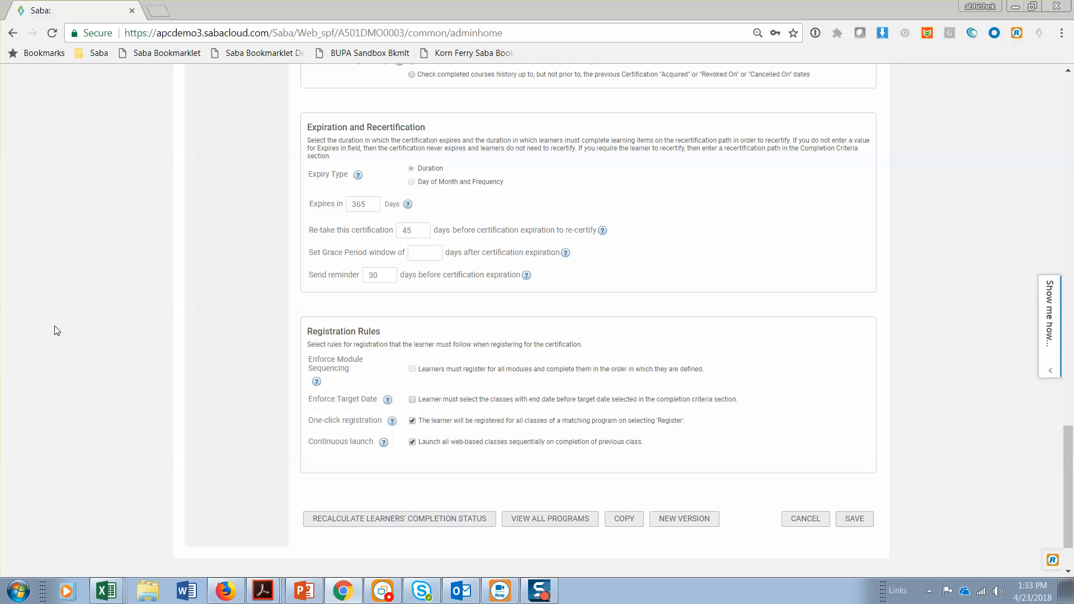
scroll(173, 347, "down", 1)
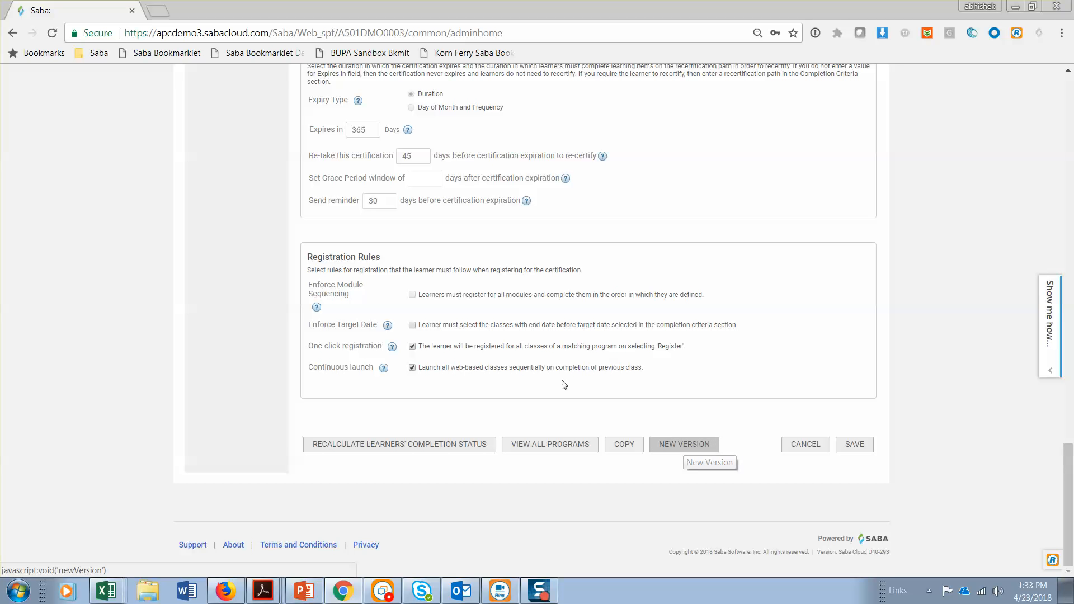
scroll(561, 379, "up", 10)
scroll(561, 380, "up", 10)
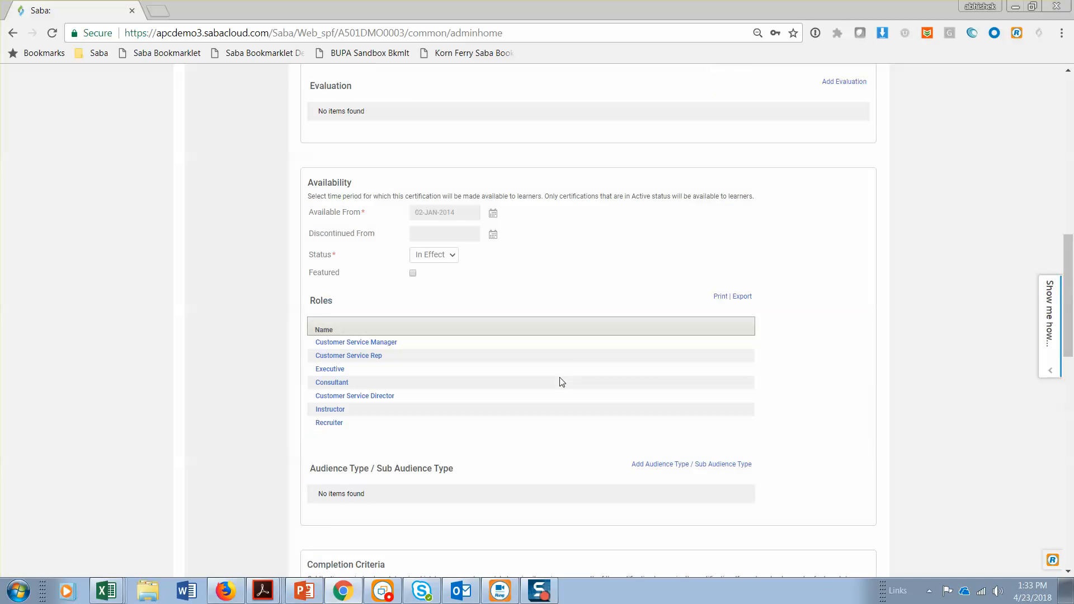
left_click_drag(422, 295, 385, 292)
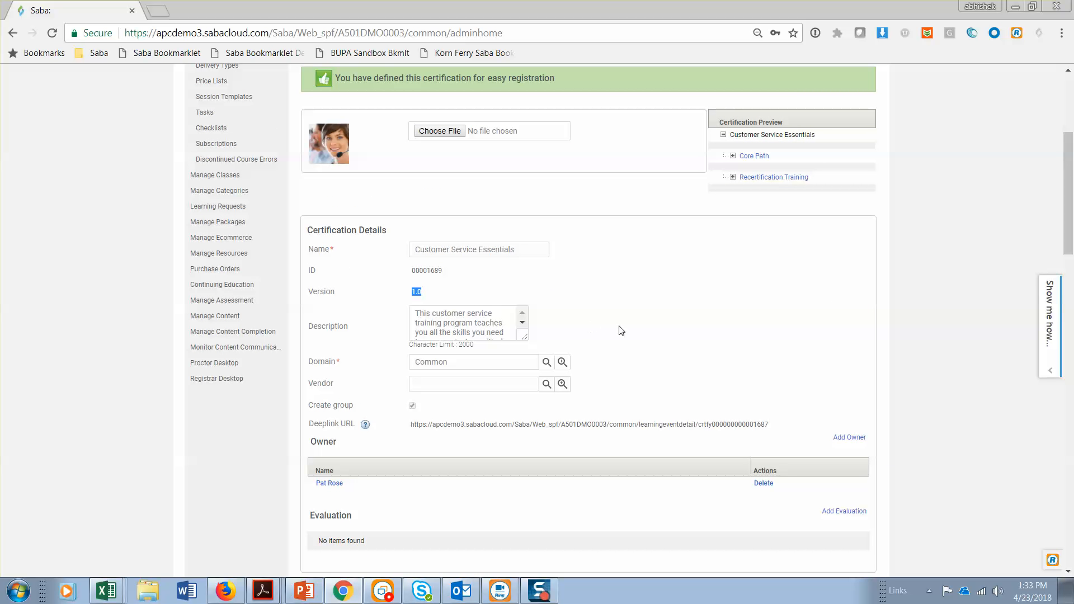
Start version 1.1 of the certification, make it available from 30-APR-2018, and proceed to modifying the certification
scroll(620, 329, "down", 15)
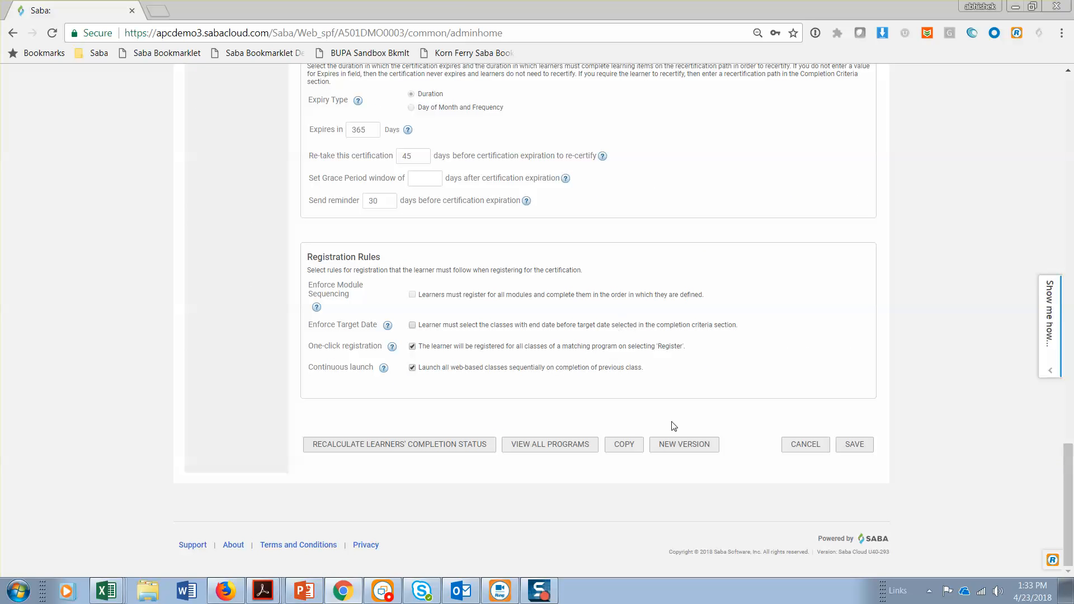
left_click(681, 445)
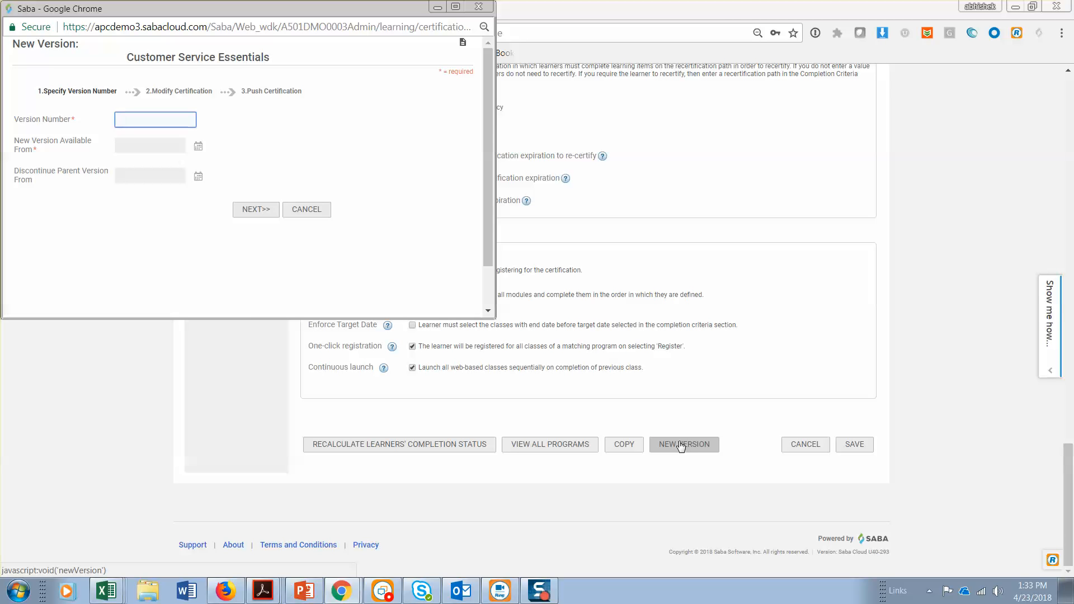
type("1.1")
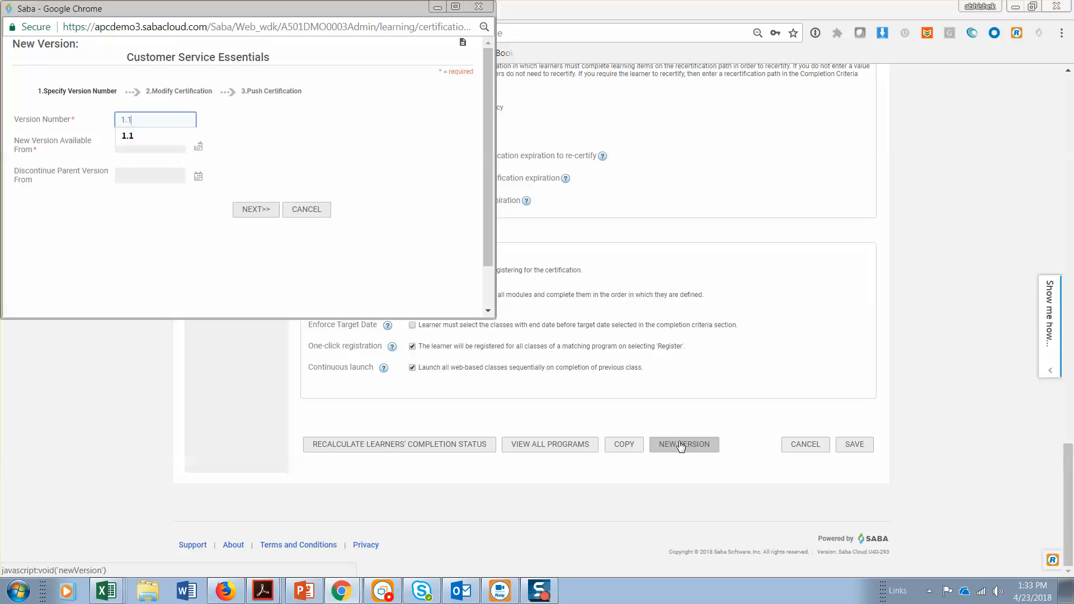
left_click(199, 147)
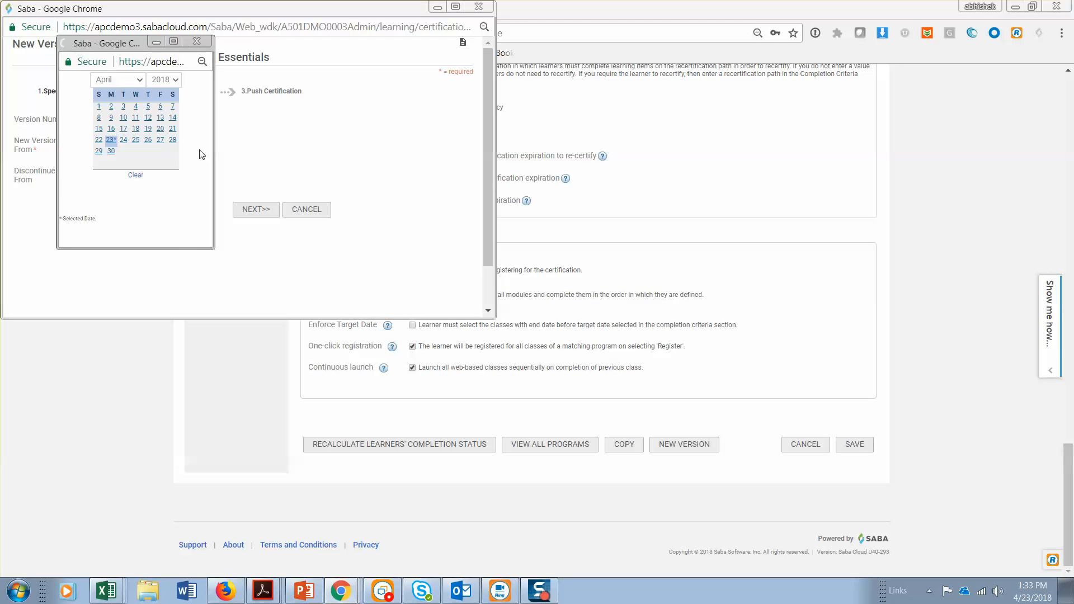
left_click(111, 152)
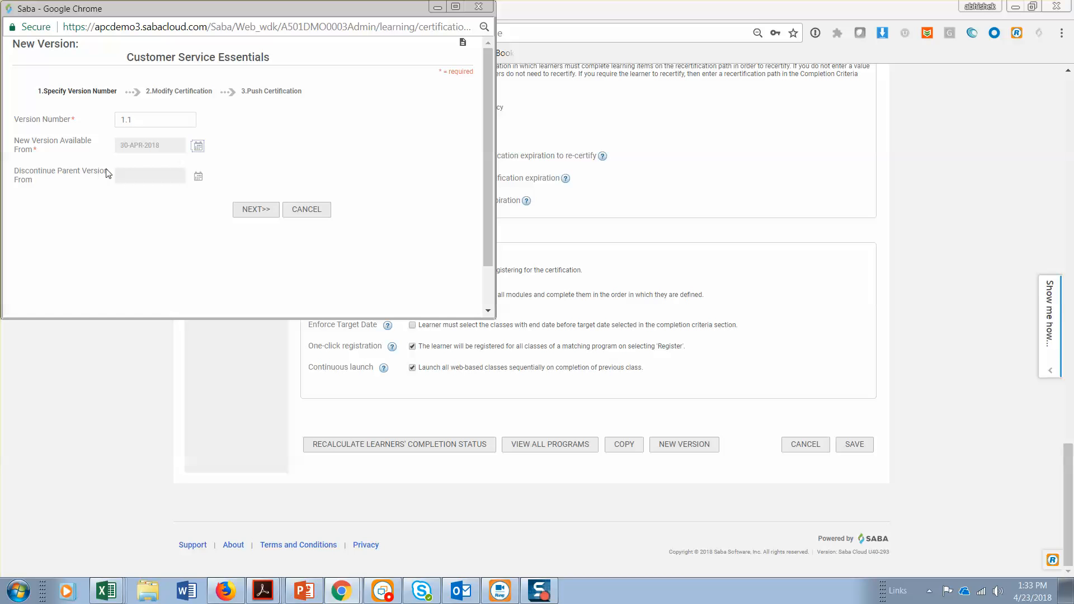
left_click(271, 216)
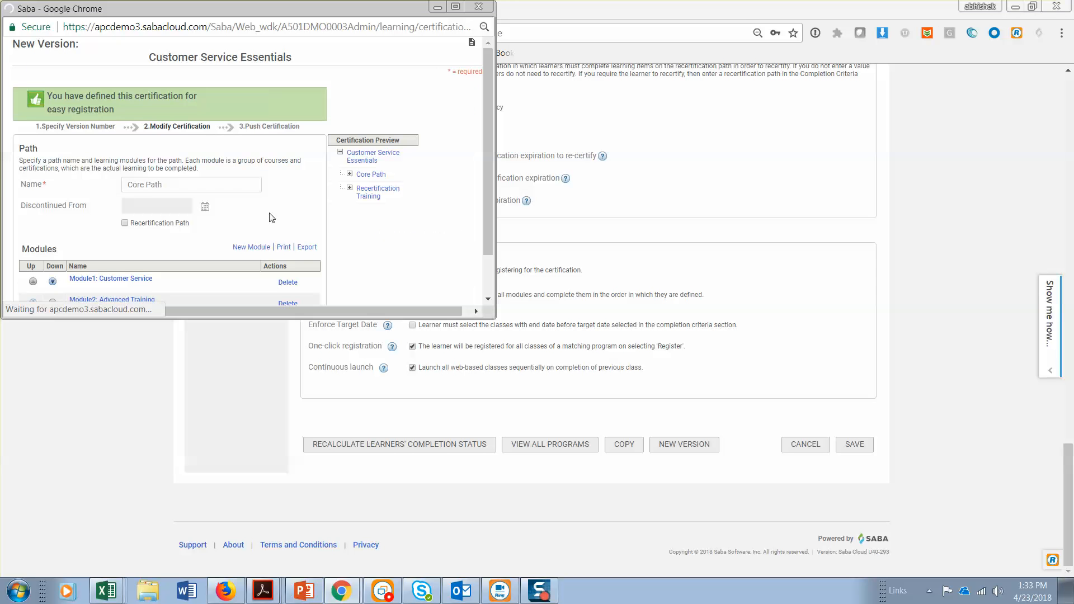
Enlarge the New Version window, view the blank form for a new Core Path module, and close the form
left_click_drag(495, 317, 617, 537)
left_click(218, 398)
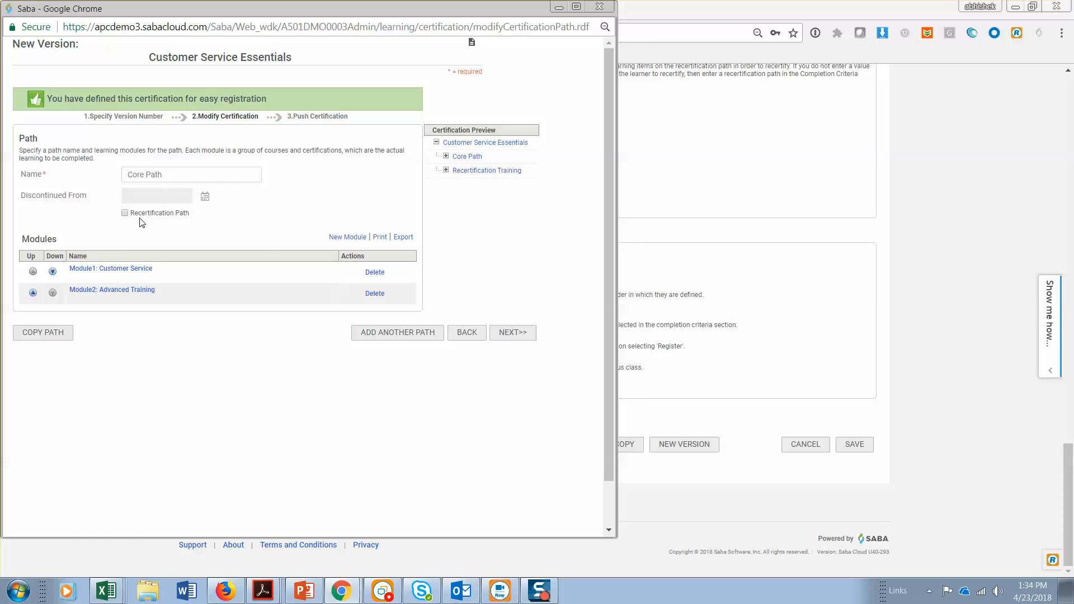
left_click(338, 238)
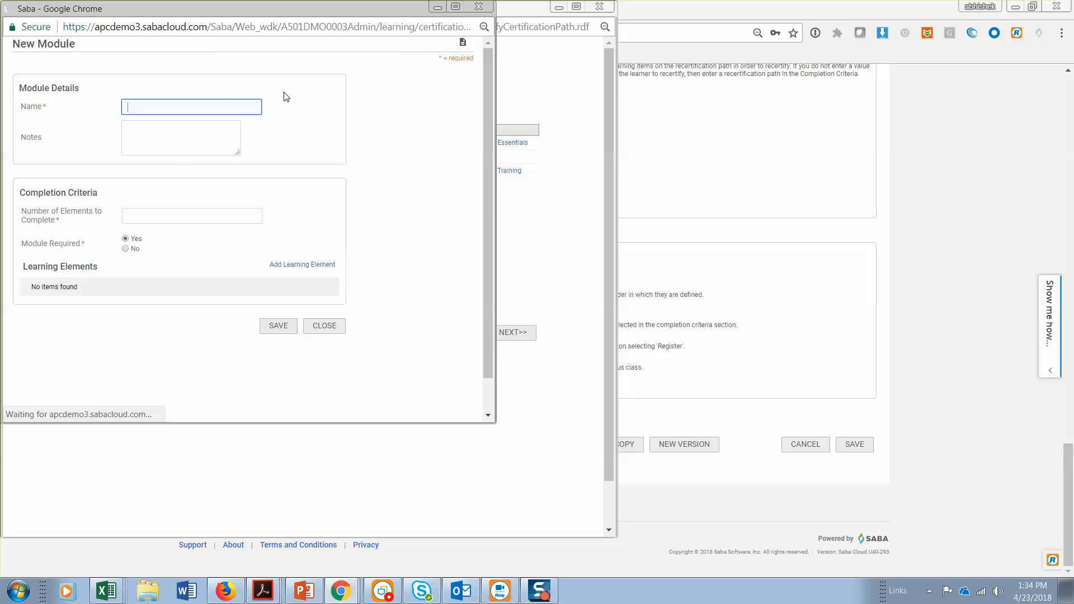
left_click(479, 7)
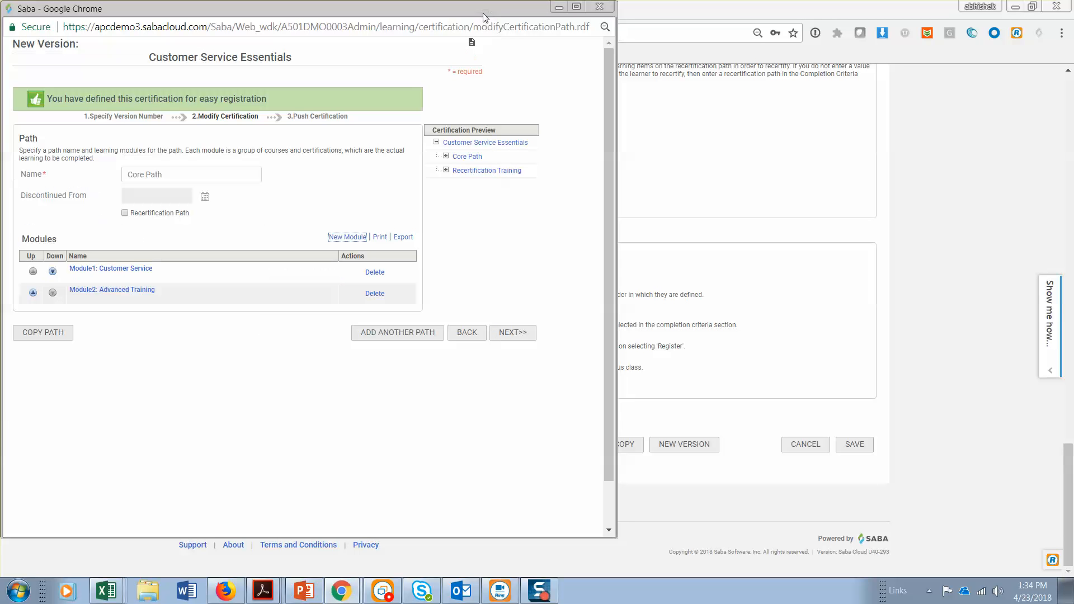
Add the Anti-Corruption Regulations course to the Core Path's Advanced Training module, save the module, and reopen it to check its learning elements
left_click(123, 290)
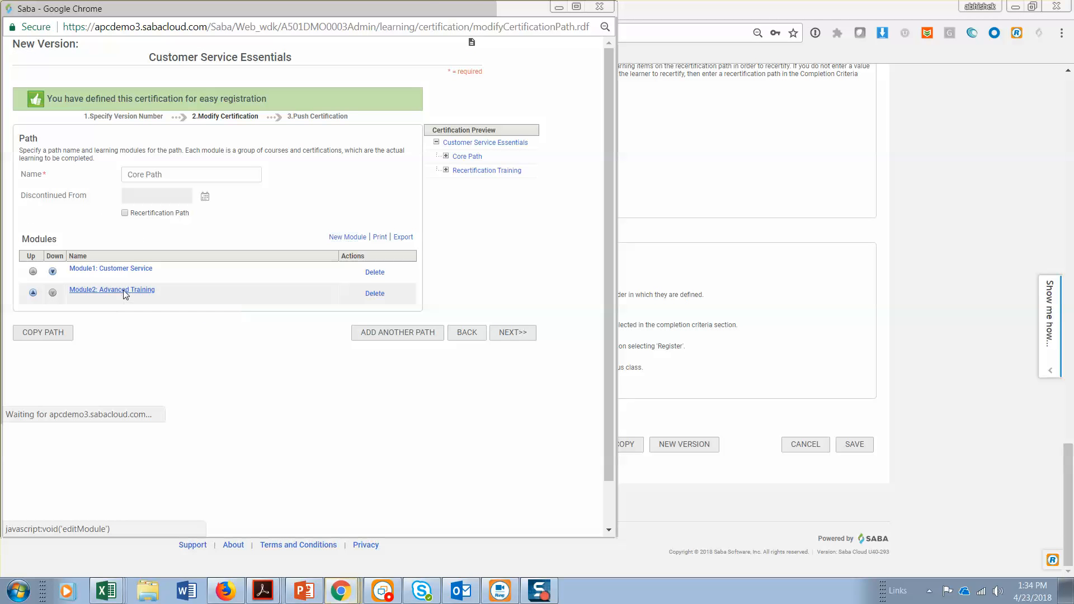
left_click(216, 268)
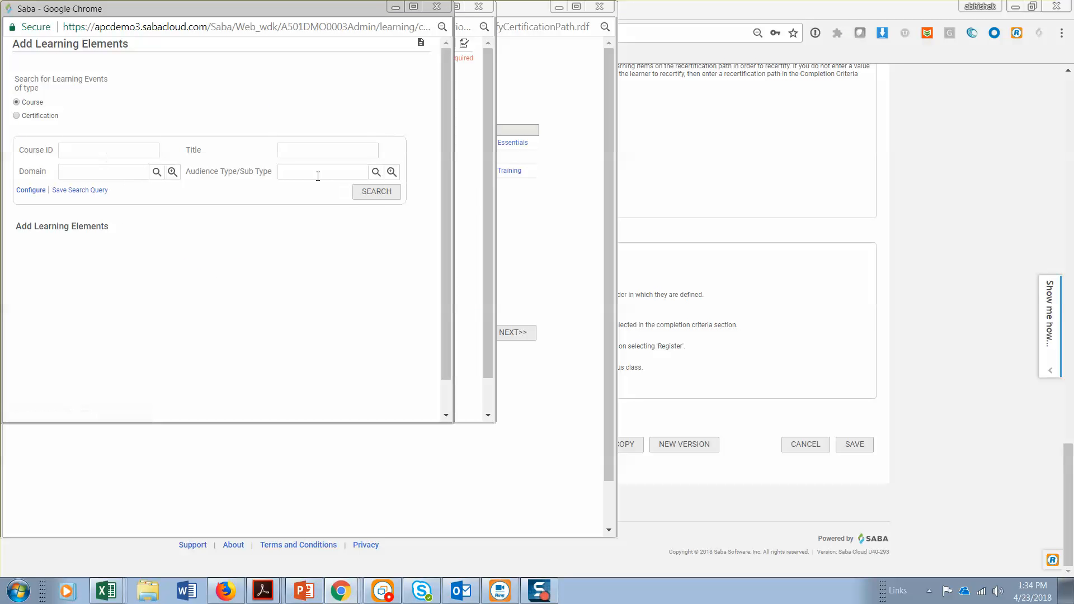
left_click(371, 192)
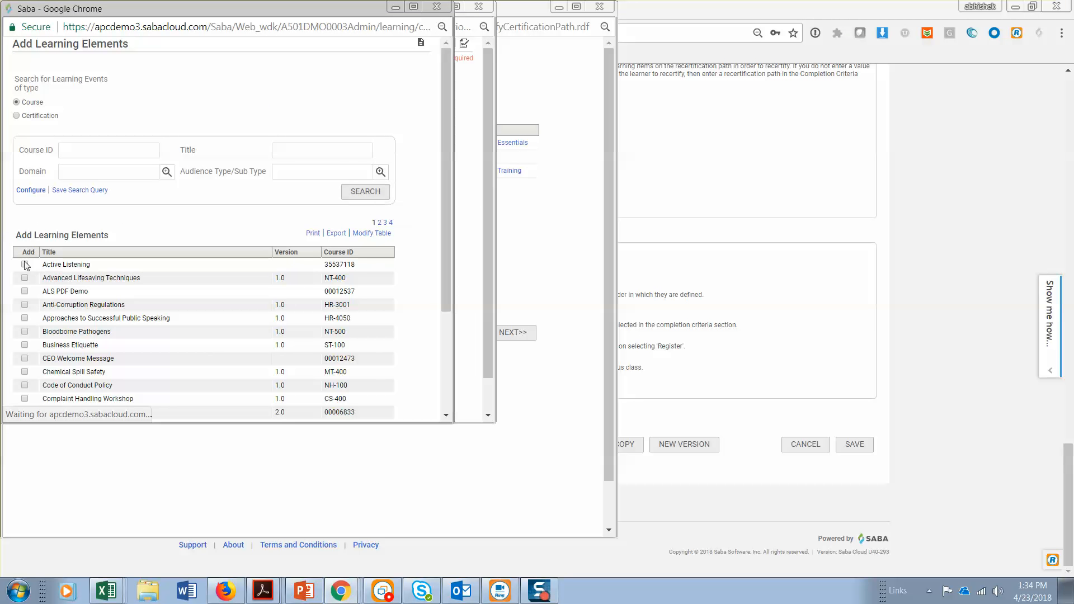
left_click(24, 305)
scroll(115, 319, "down", 3)
left_click(267, 414)
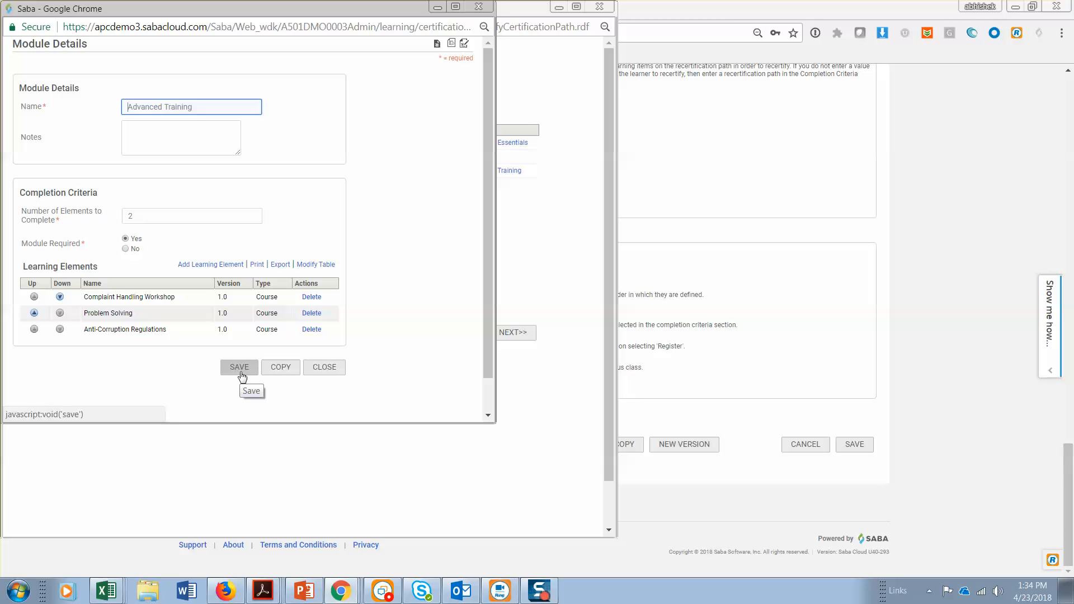
left_click(241, 371)
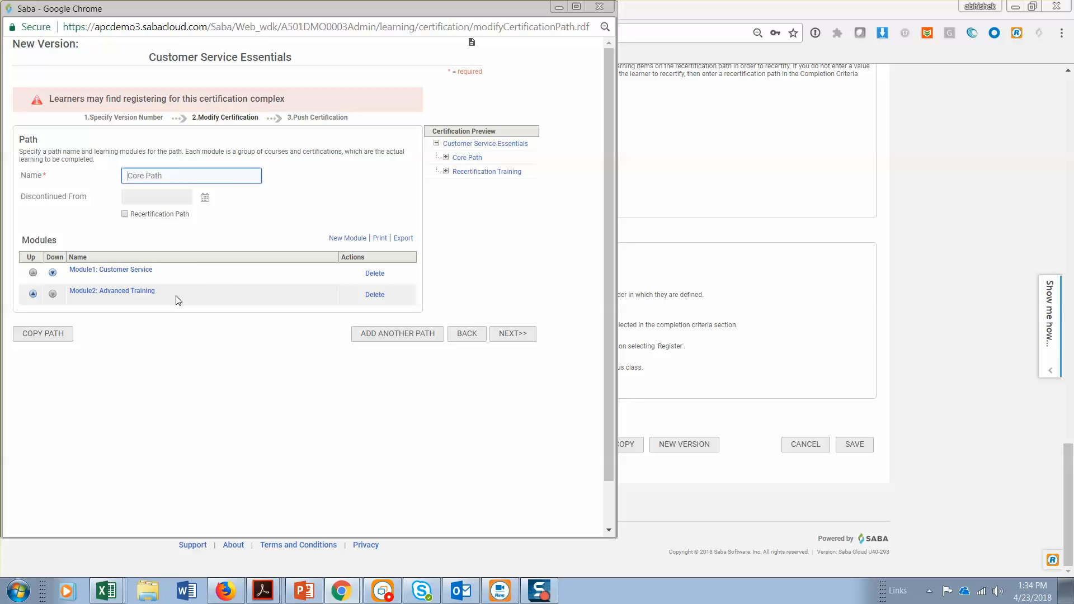
left_click(109, 291)
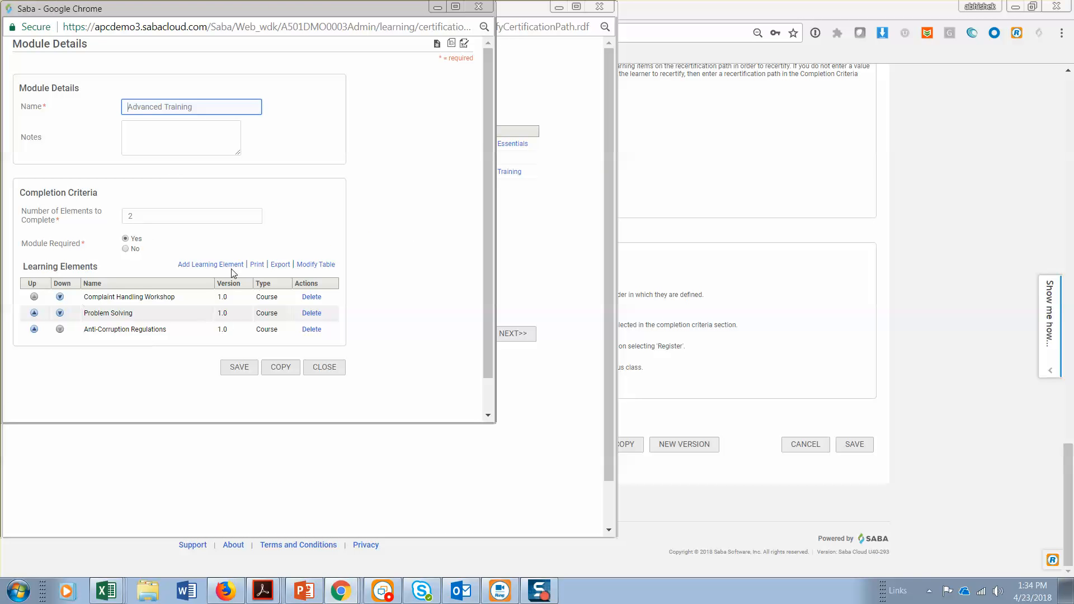
left_click(240, 368)
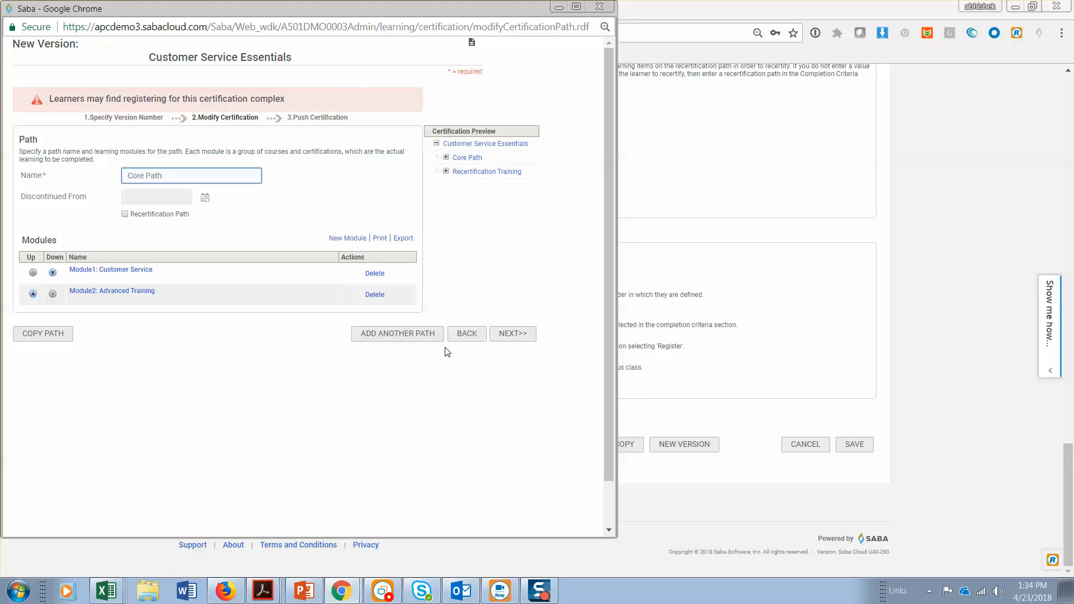
Choose to replace the old certification version with the new one in the push settings, and close the New Version wizard without finishing
left_click(508, 336)
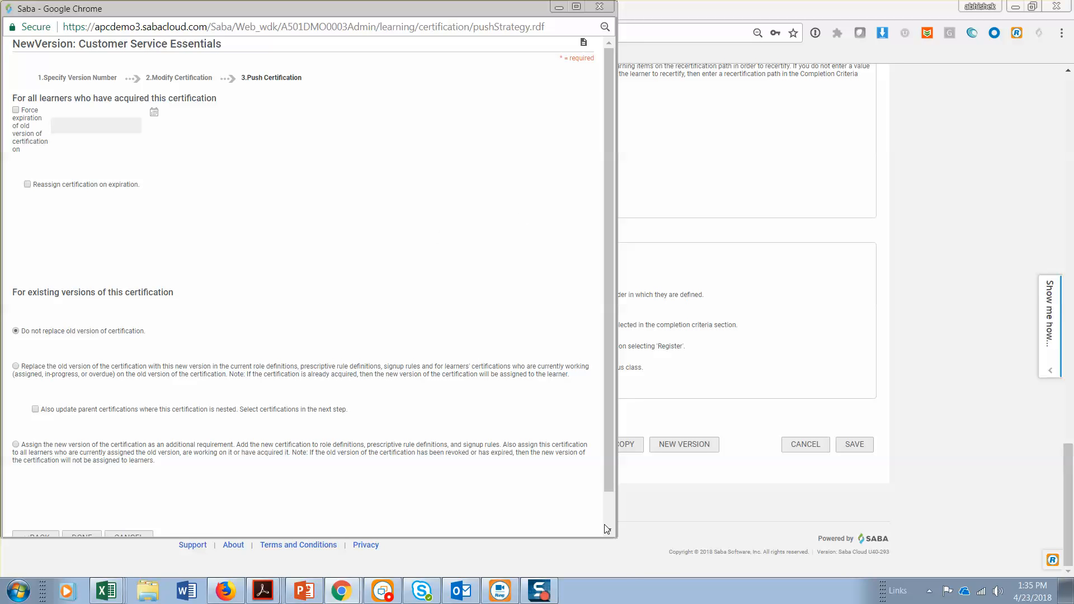
left_click_drag(616, 536, 633, 577)
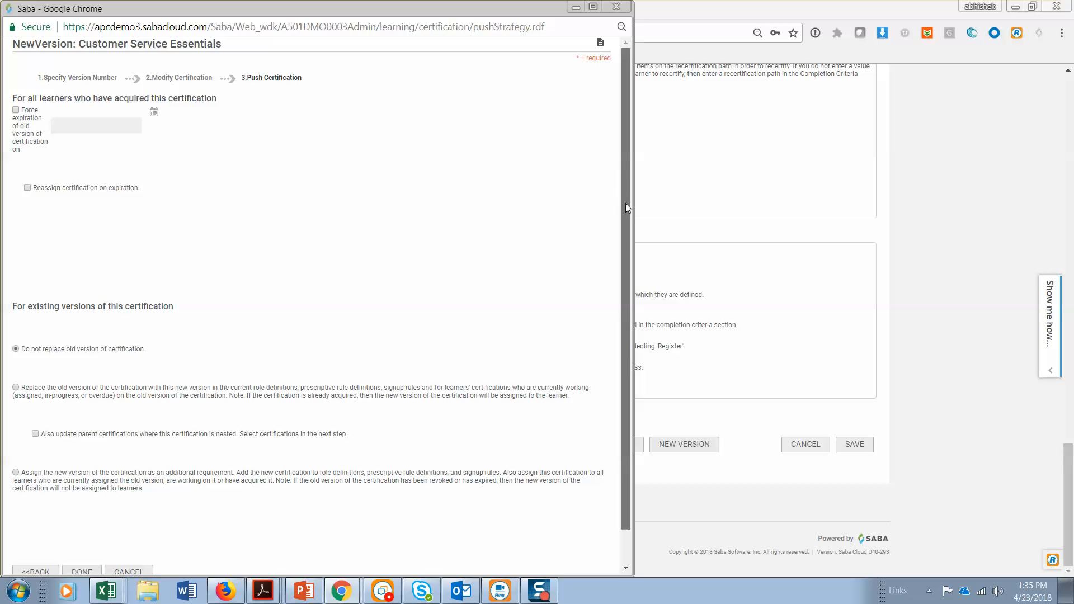
scroll(618, 226, "down", 1)
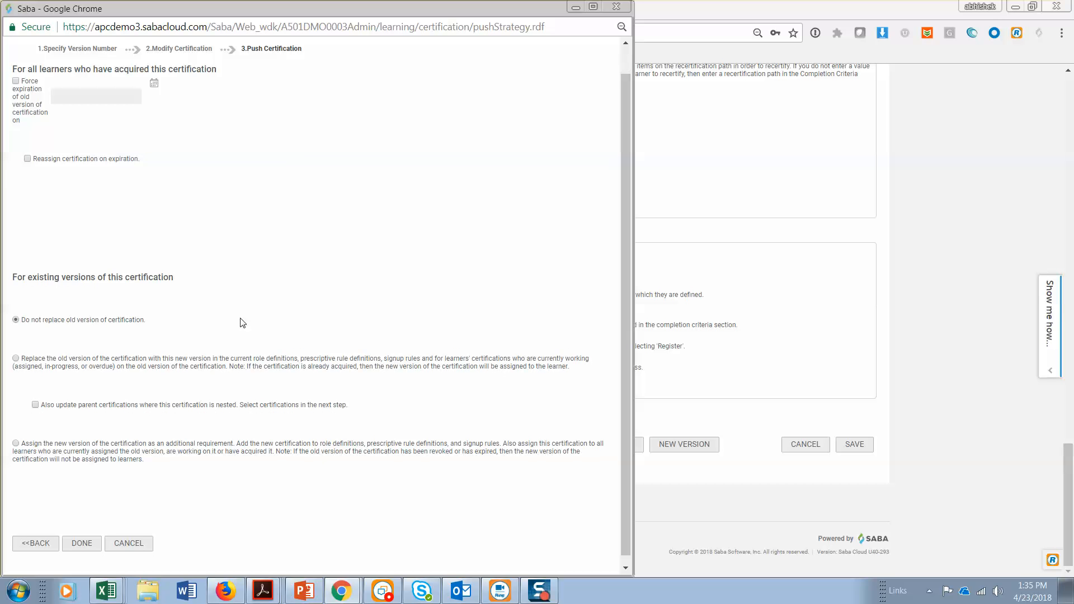
scroll(243, 323, "down", 1)
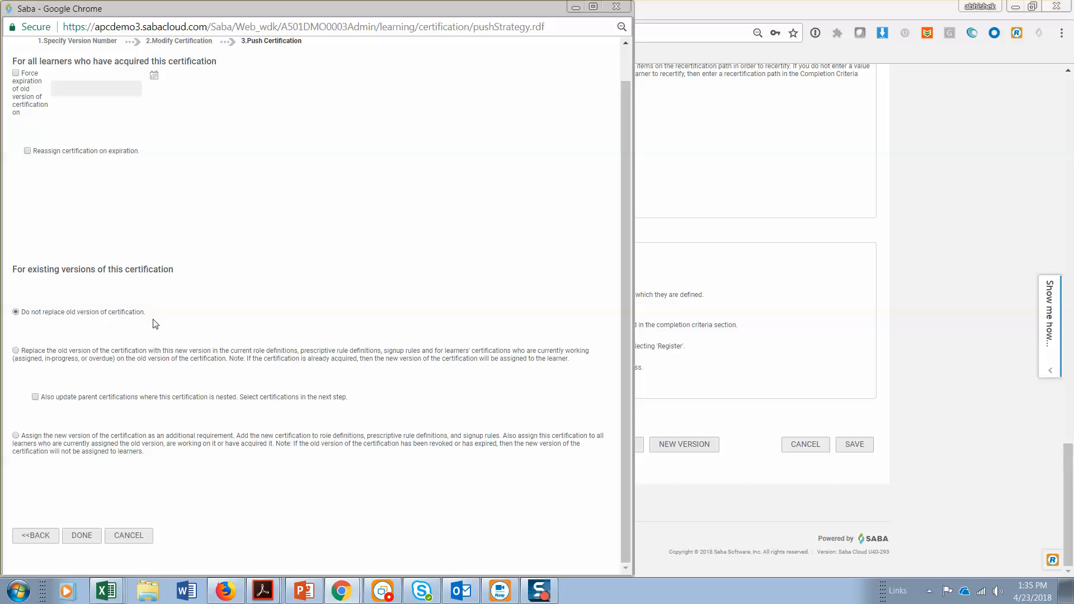
left_click(13, 352)
left_click(616, 12)
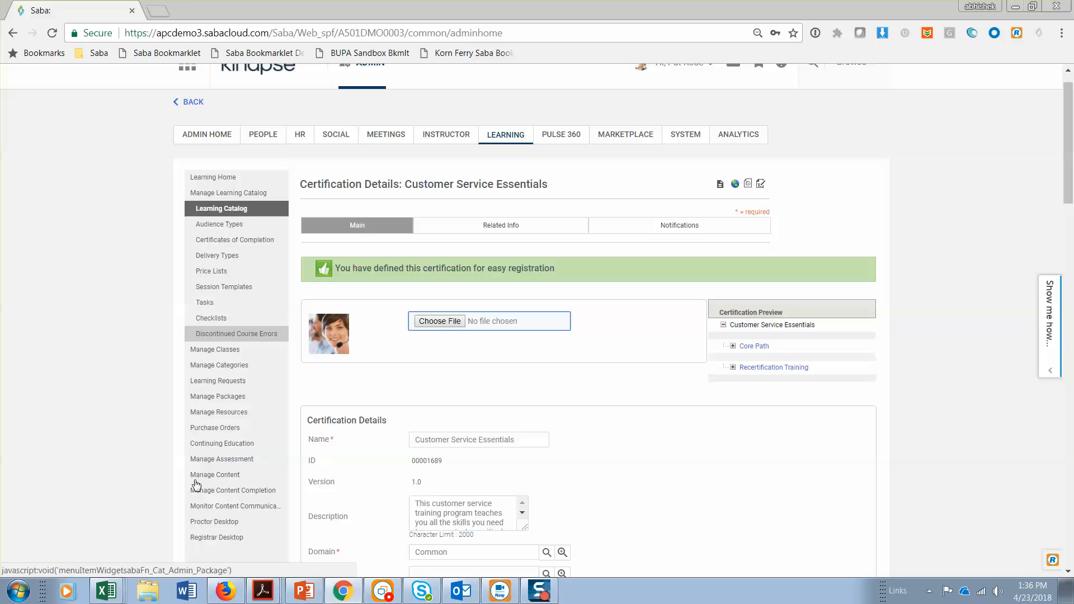
Recheck the course versioning requirement in the Kinapse_Functional Requirements (002) workbook in Excel, and switch to Firefox to open the learner's home page
mouse_move(99, 597)
left_click(103, 519)
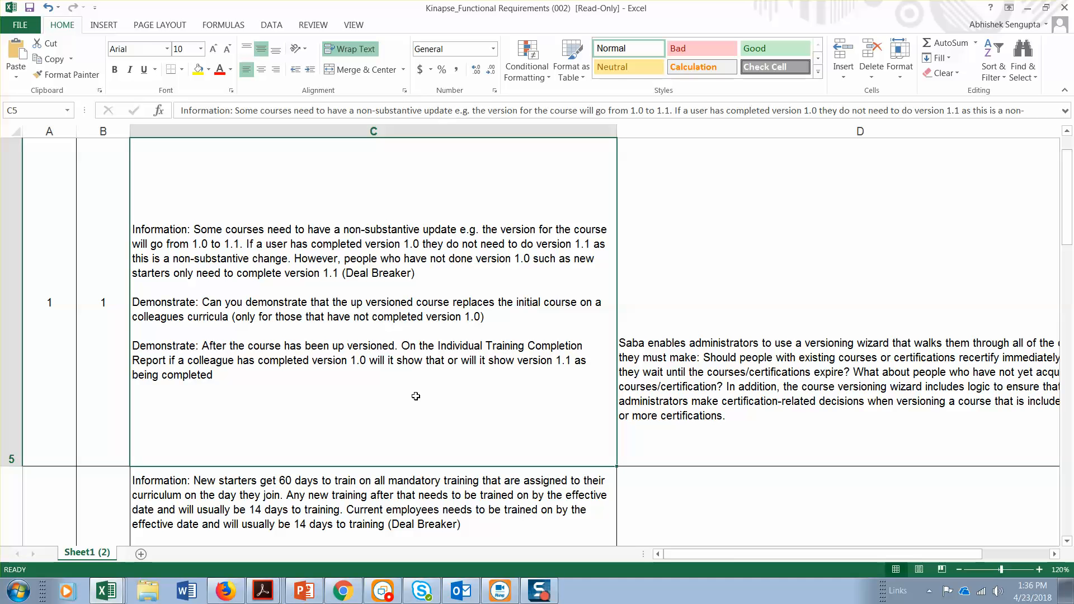
left_click(227, 592)
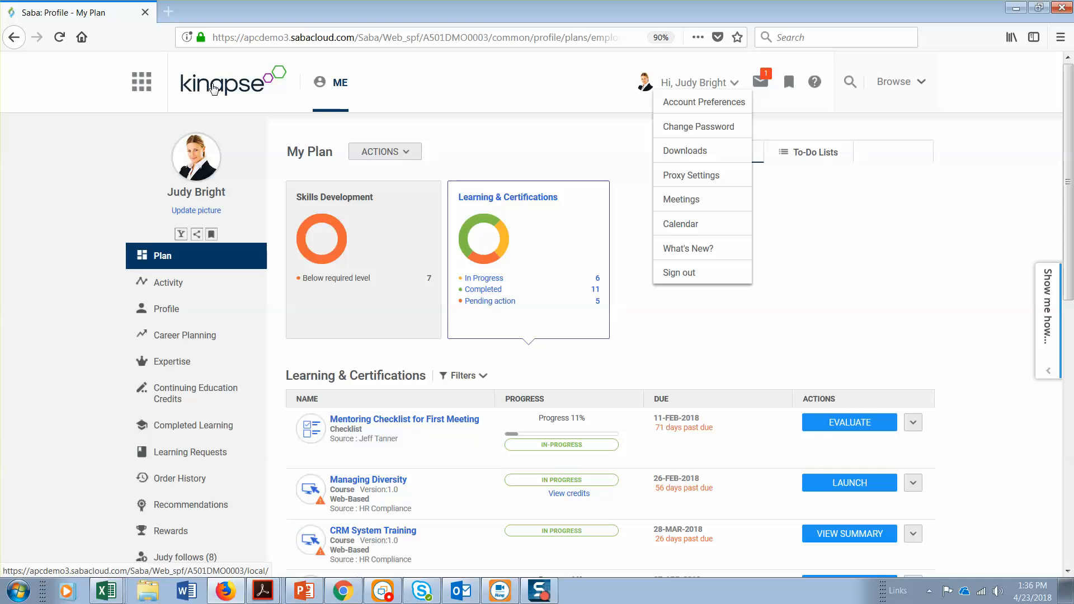
left_click(213, 88)
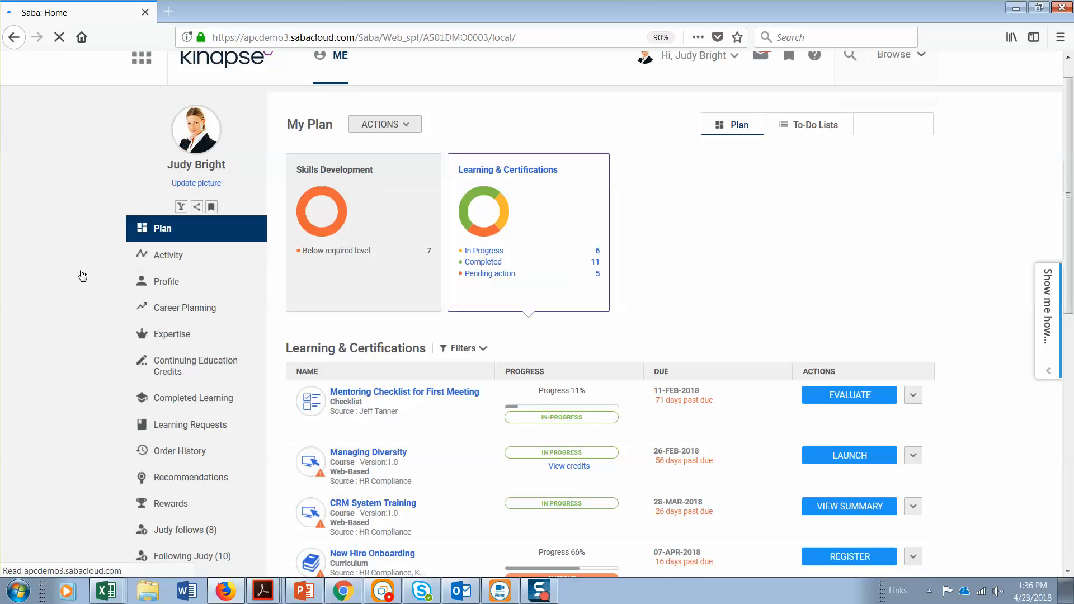
scroll(79, 274, "down", 8)
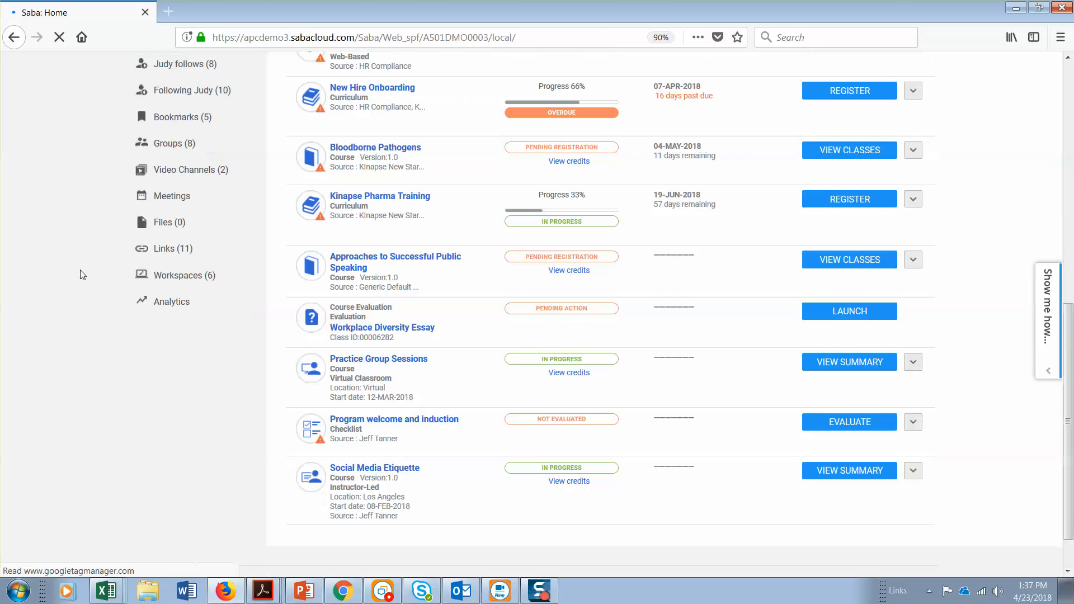
scroll(79, 271, "down", 2)
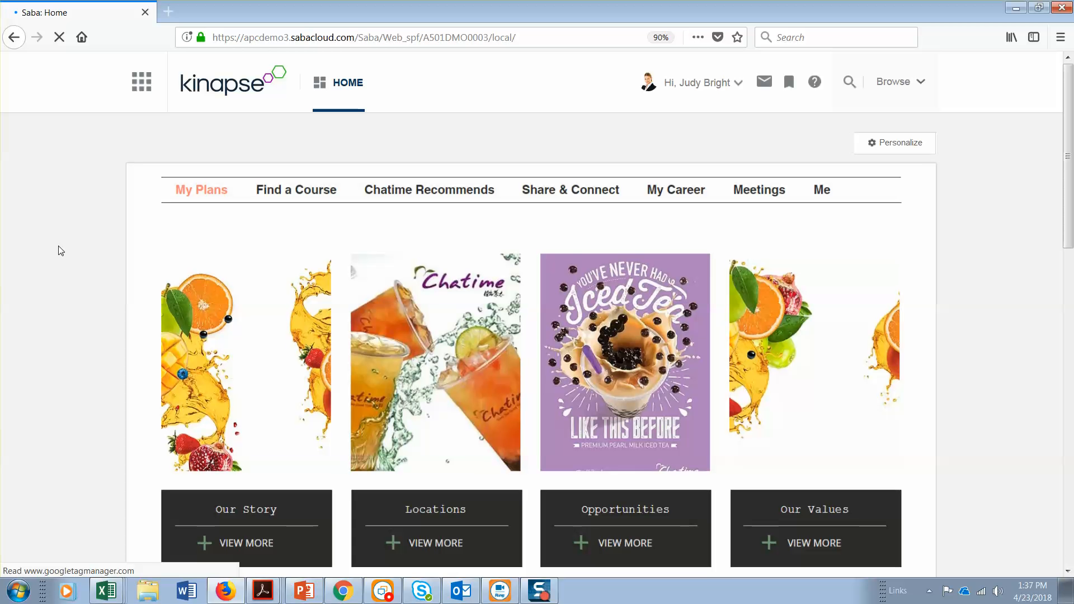
Examine the Completed Learning list on the learner's home page for course versions, completion dates and scores, and return to the page's beginning
scroll(61, 251, "down", 3)
scroll(61, 251, "down", 10)
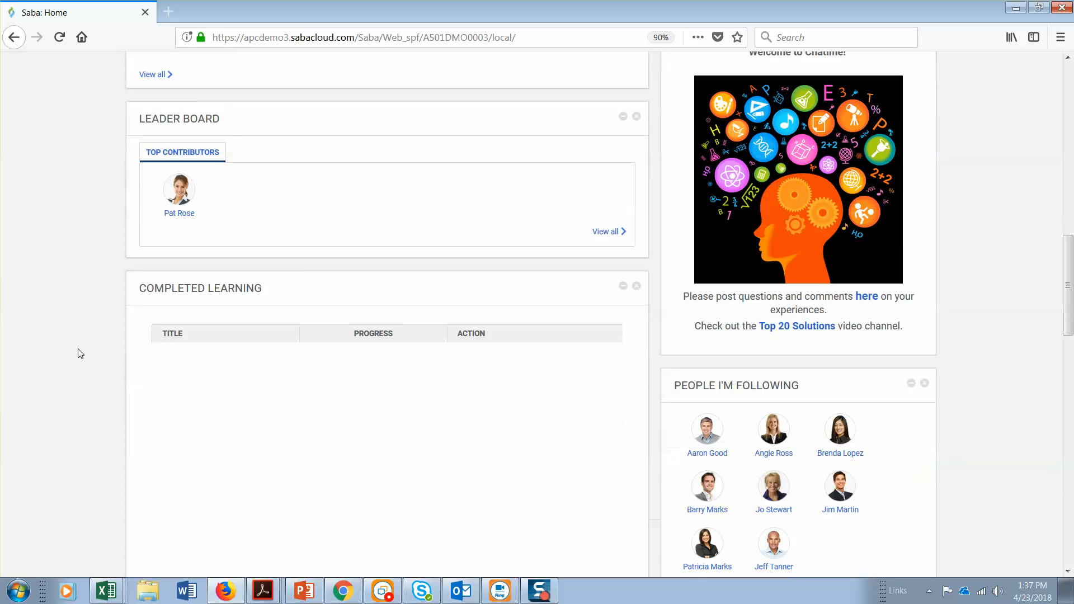
scroll(81, 354, "down", 6)
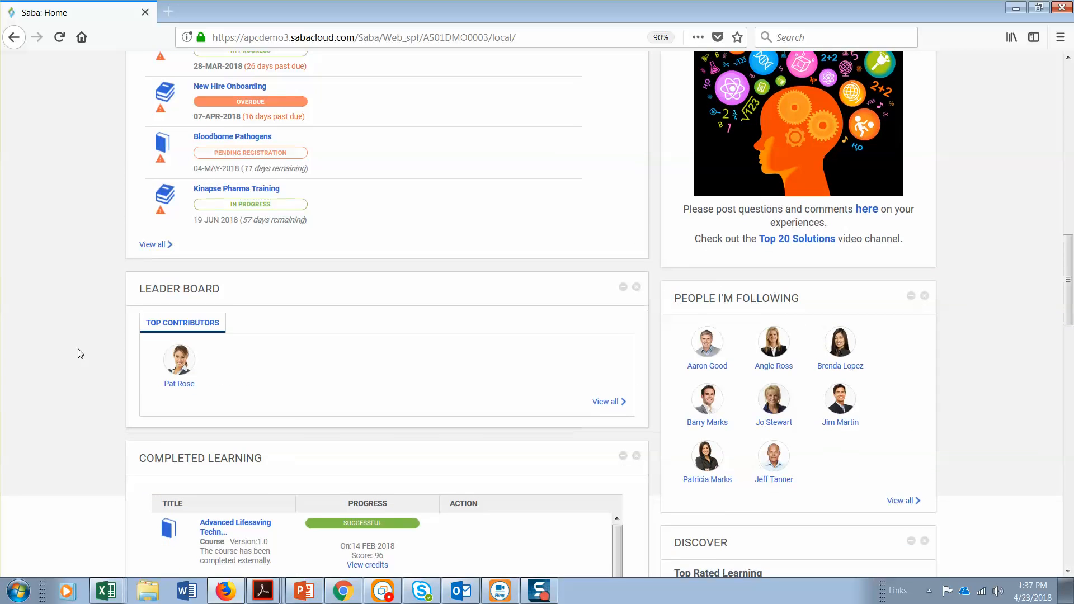
scroll(80, 353, "down", 2)
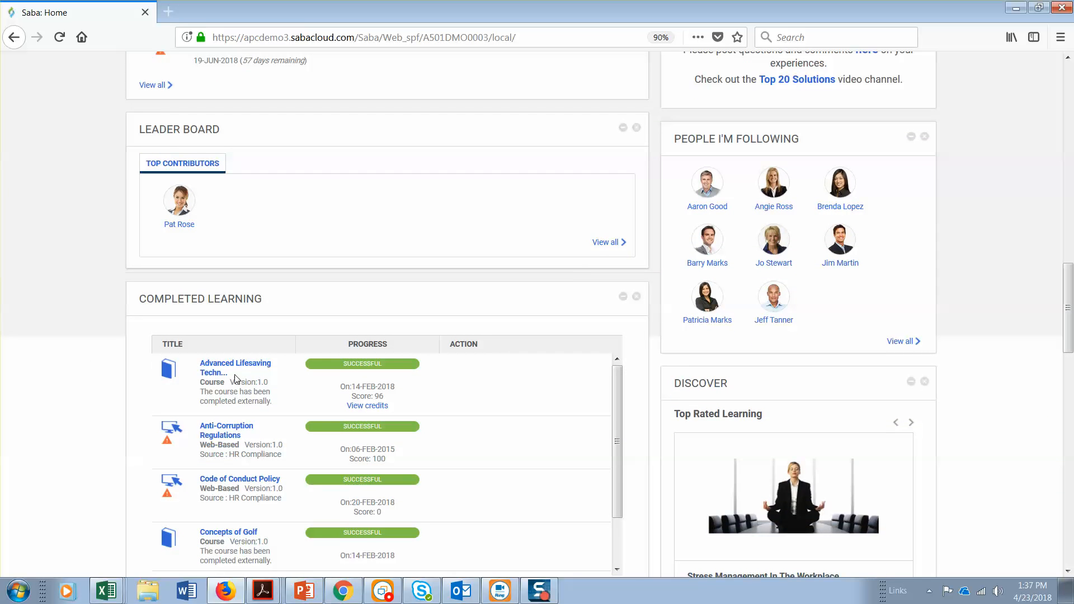
scroll(250, 367, "down", 1)
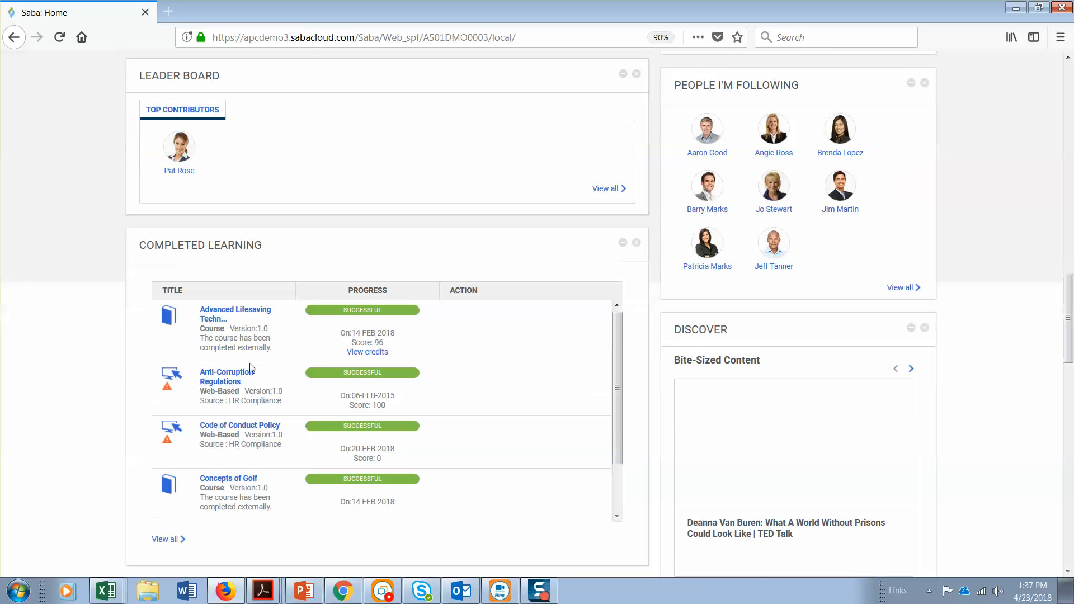
scroll(269, 336, "down", 1)
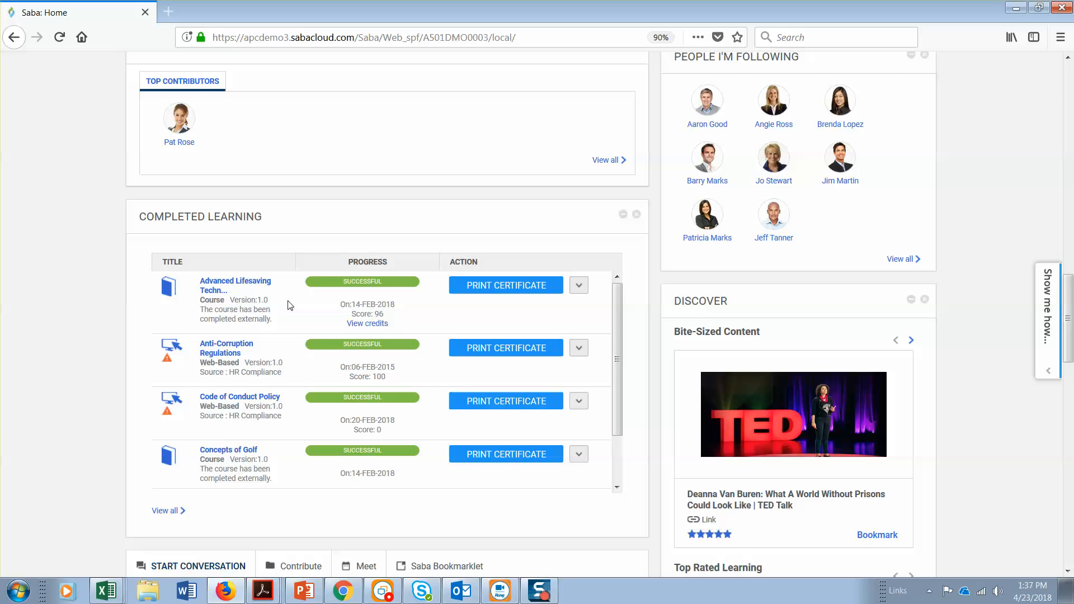
scroll(83, 386, "up", 5)
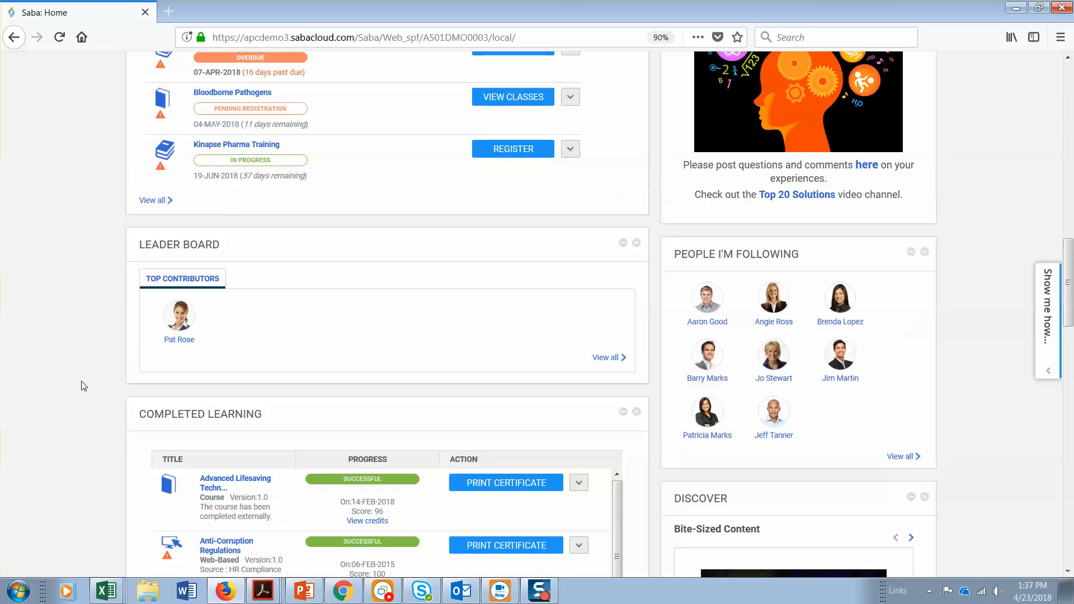
scroll(83, 386, "up", 12)
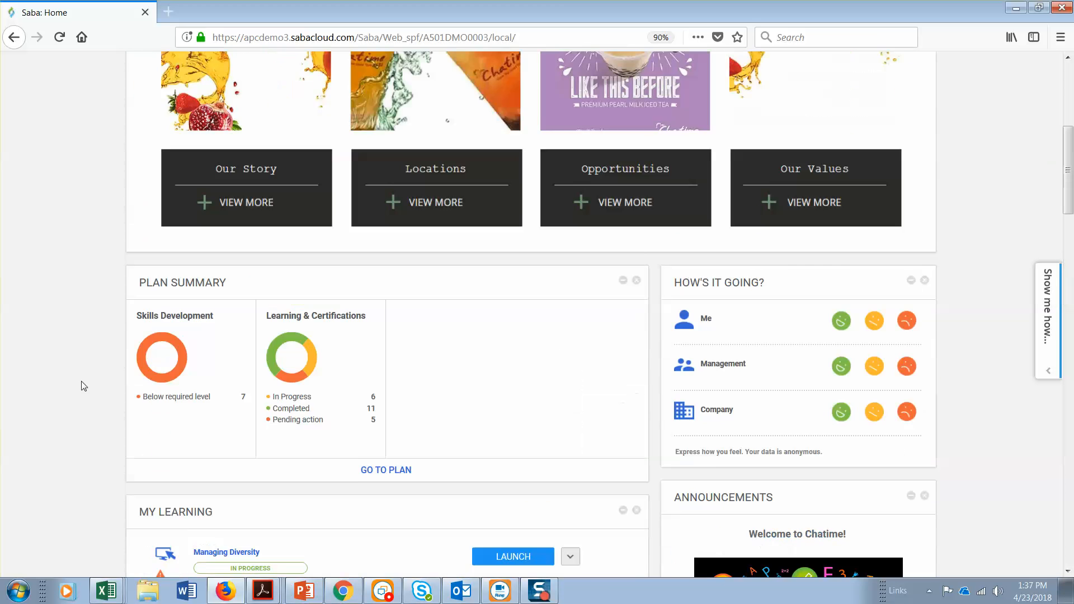
scroll(83, 386, "up", 6)
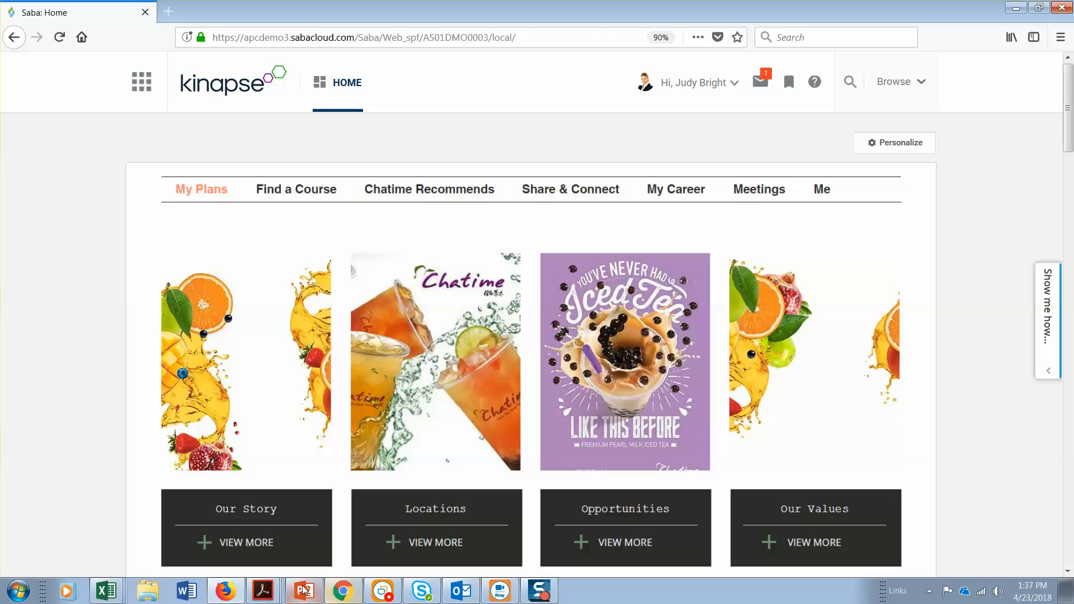
Switch to Excel and look through the remaining requirements in the Kinapse_Functional Requirements (002) workbook, from the versioning requirement to the final questions
mouse_move(344, 598)
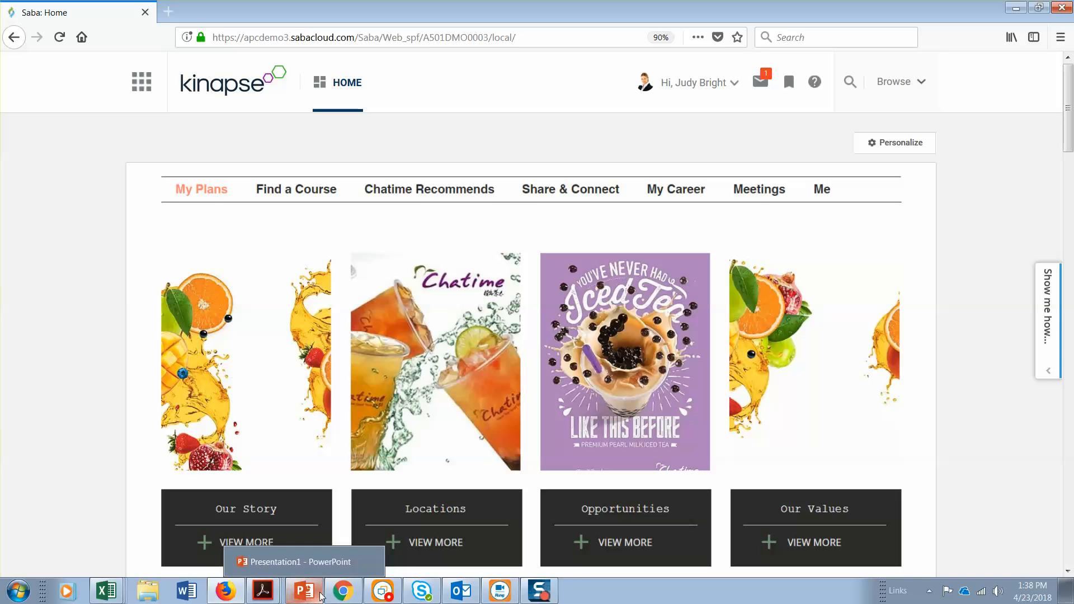
mouse_move(101, 592)
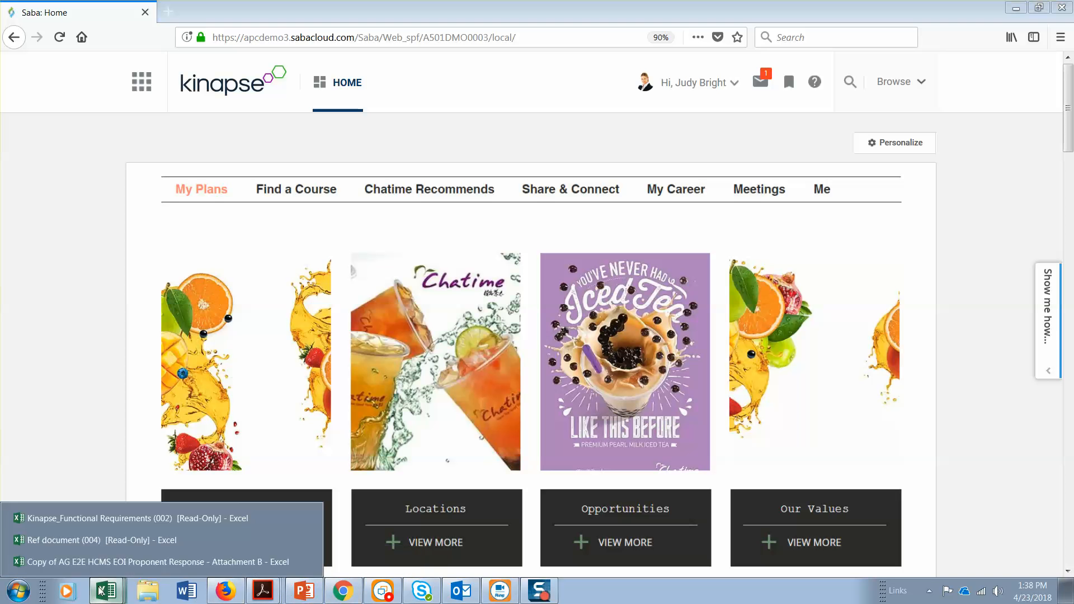
left_click(103, 518)
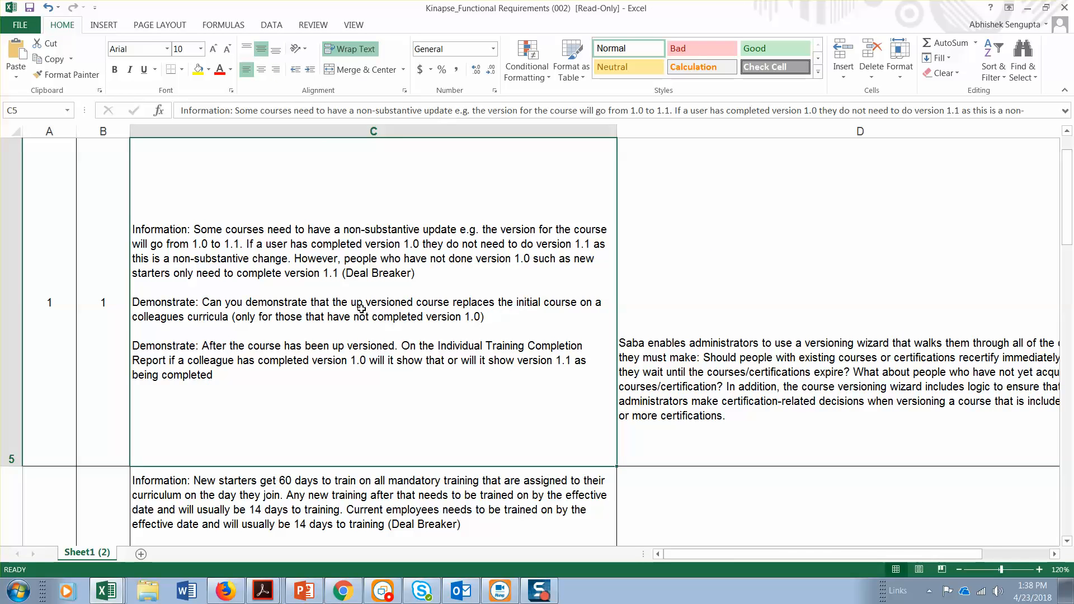
scroll(362, 309, "down", 3)
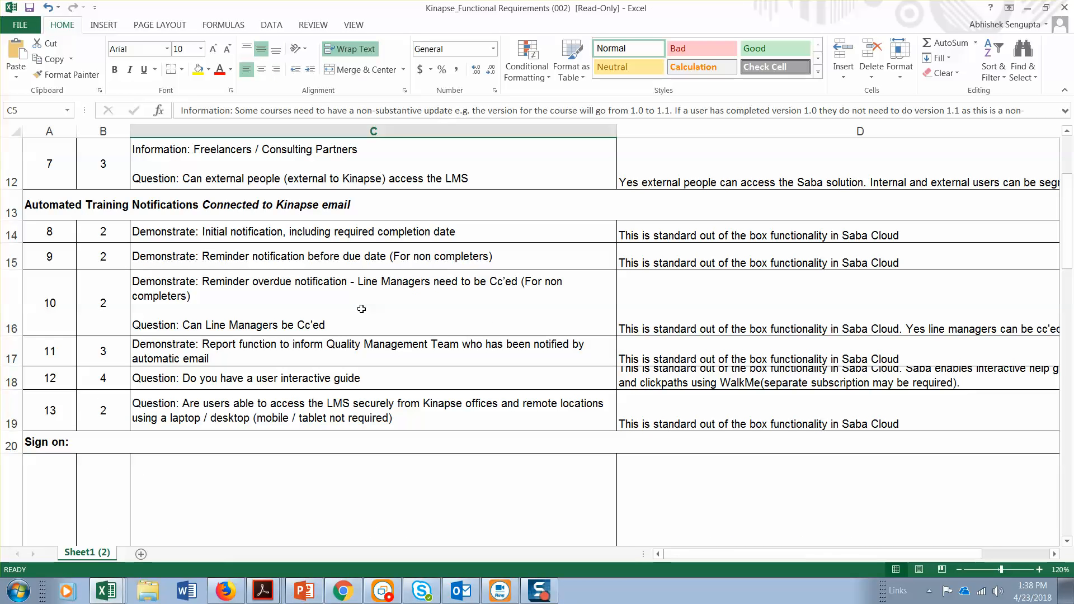
scroll(361, 309, "down", 5)
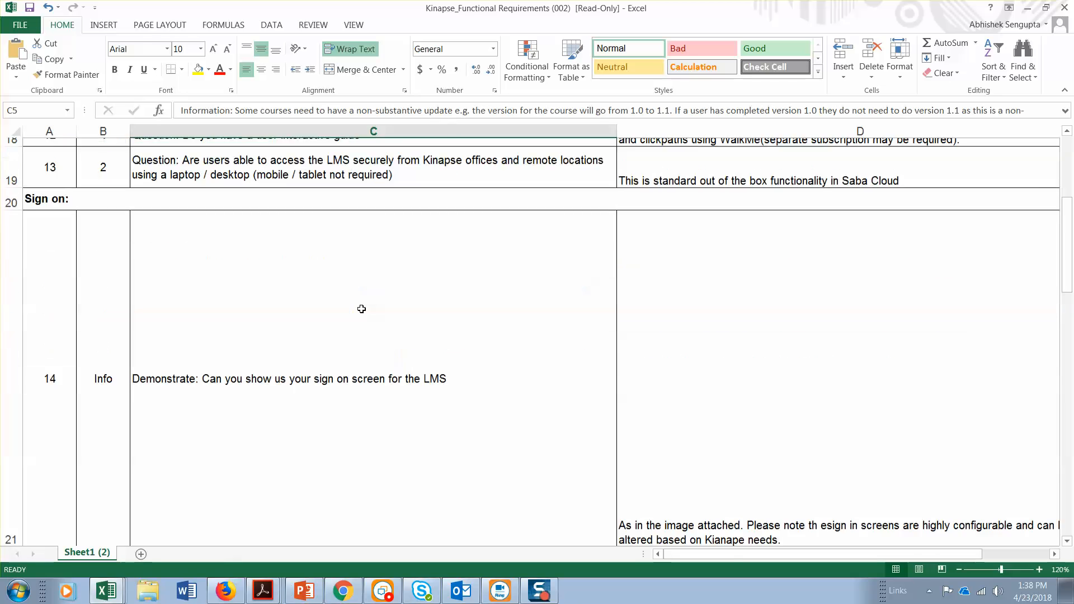
scroll(362, 309, "down", 5)
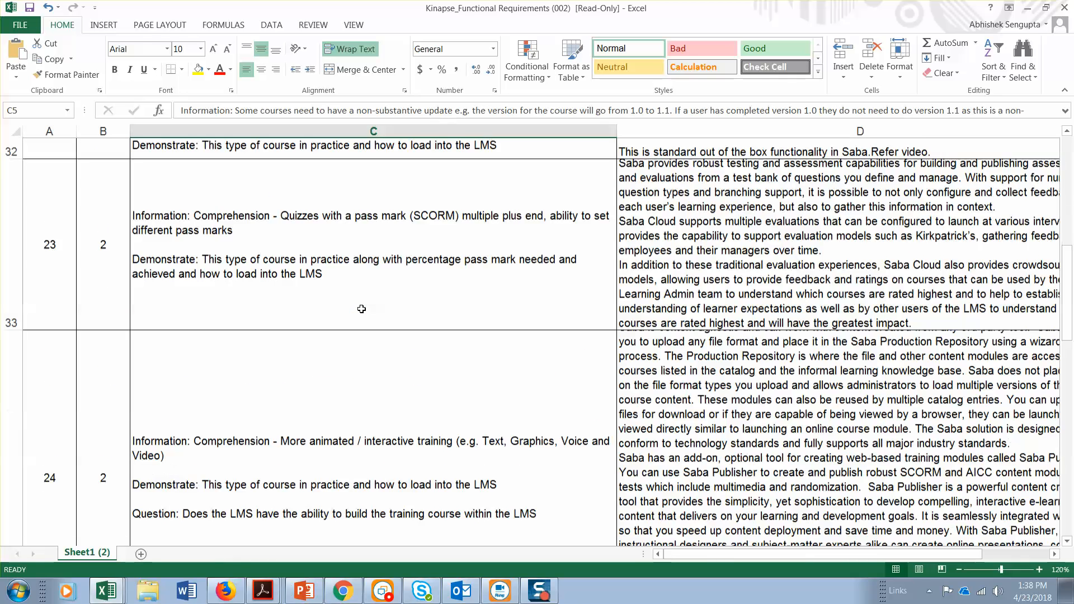
scroll(361, 308, "down", 5)
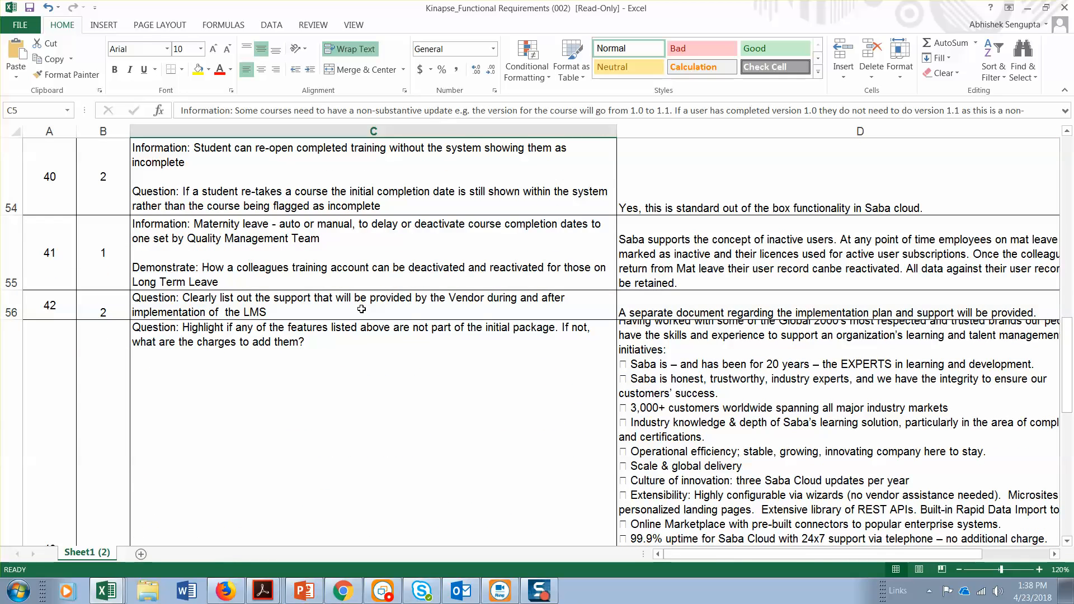
scroll(361, 309, "down", 3)
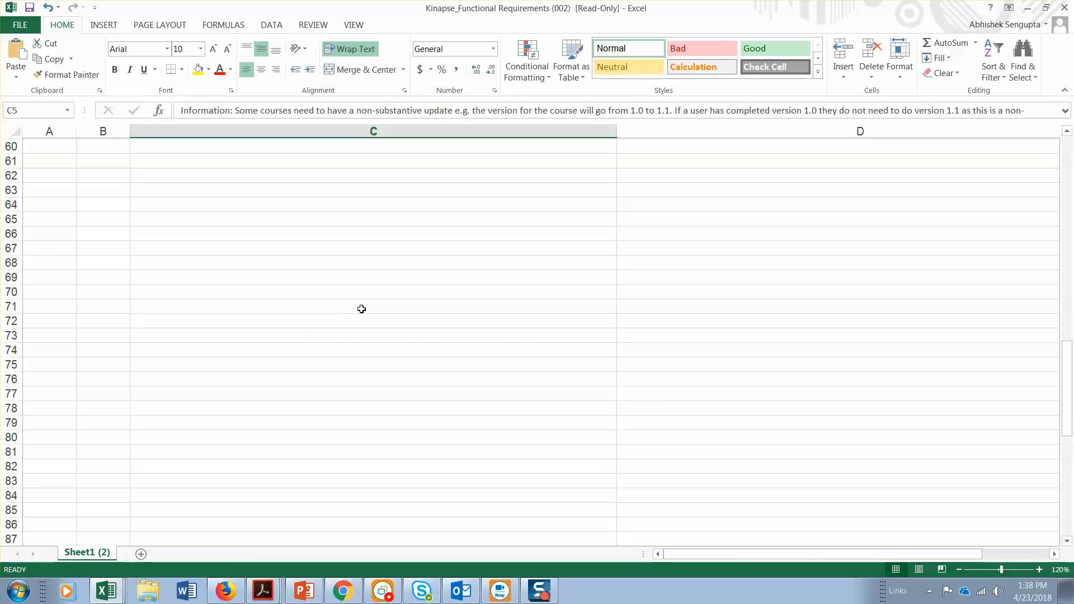
scroll(361, 308, "up", 3)
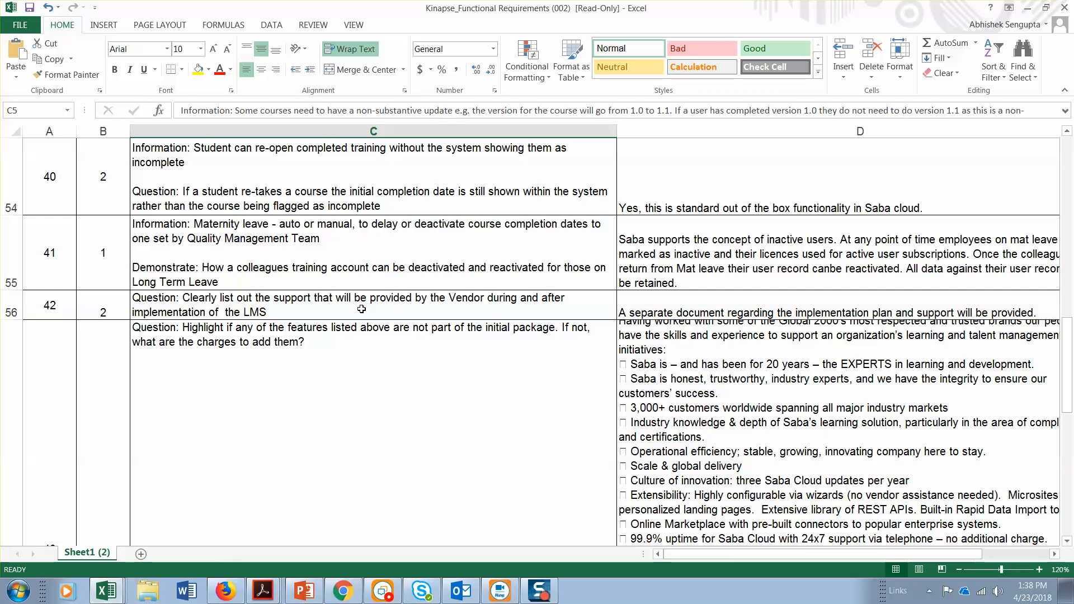
Find the "reporting" section in the Kinapse_Functional Requirements (002) workbook and close the search
key("ctrl+f")
type("reporting")
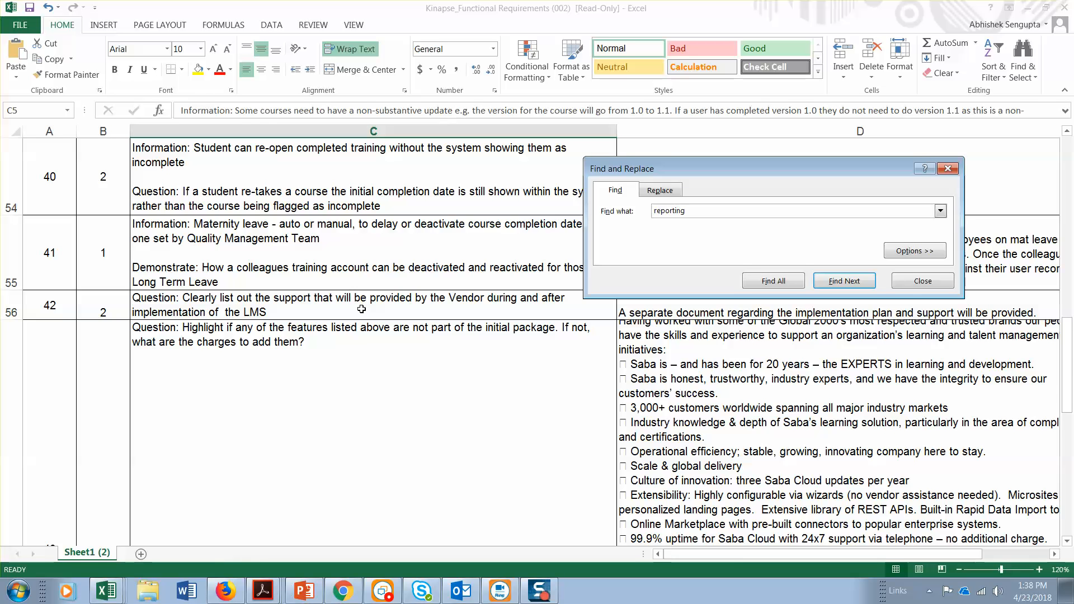
key("Return")
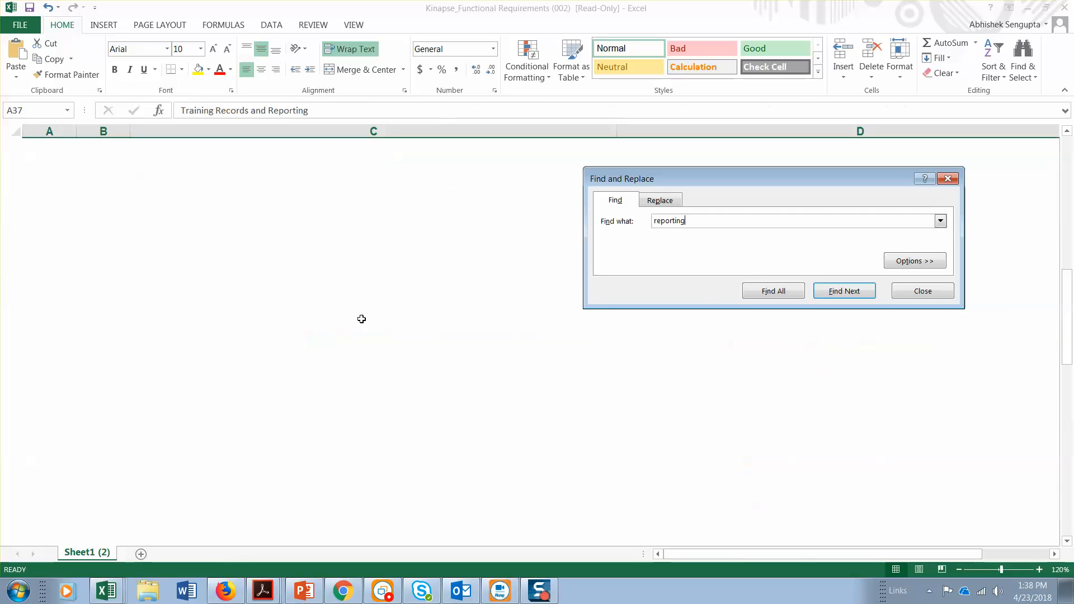
key("Escape")
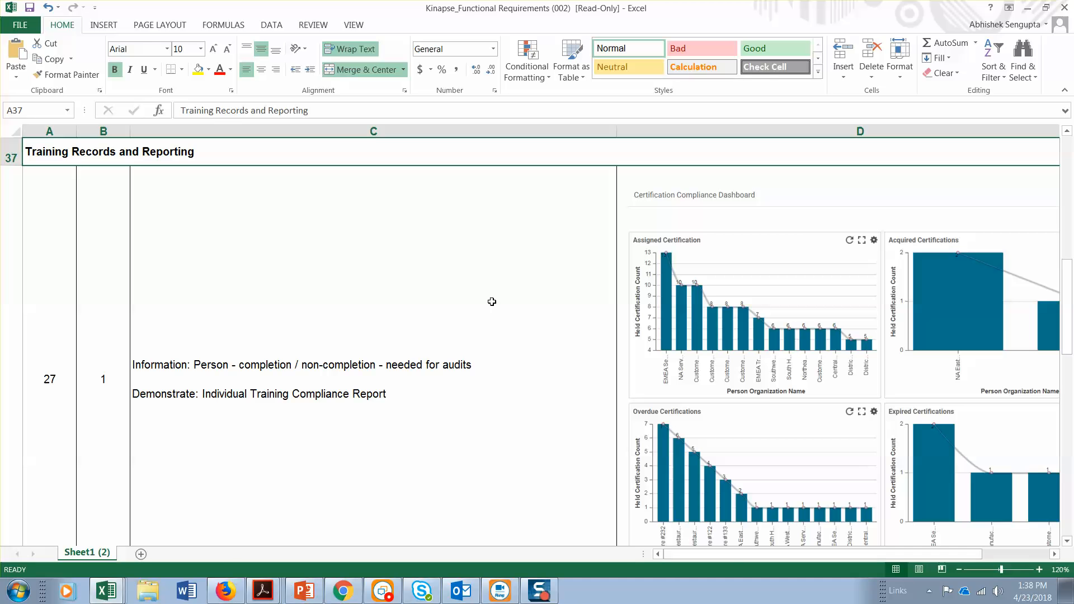
Switch to Saba Cloud in Chrome and open the Analytics reports list in the admin area
left_click(357, 598)
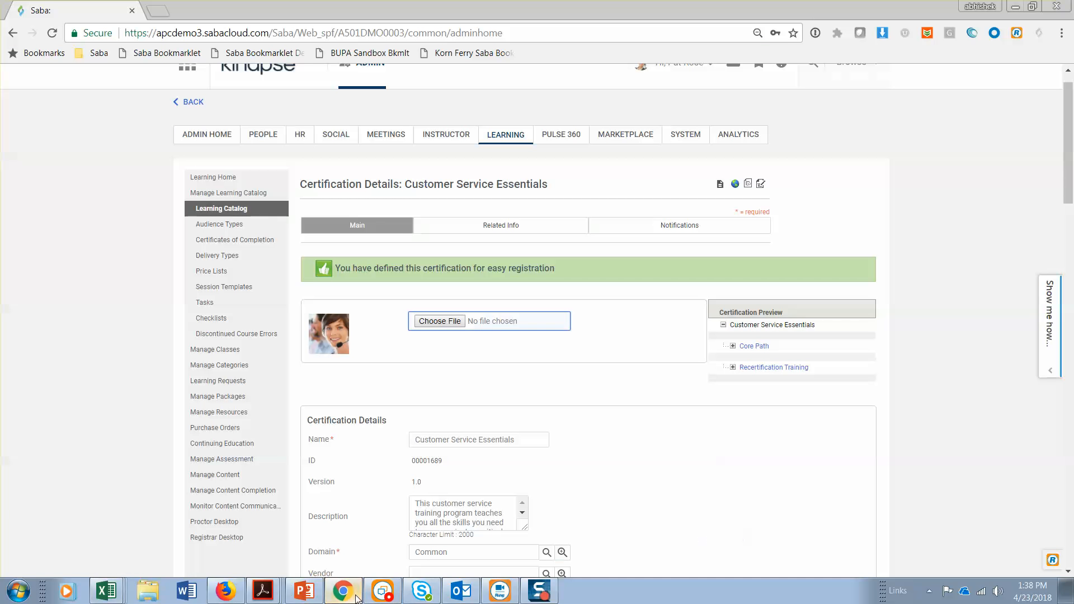
scroll(206, 185, "up", 1)
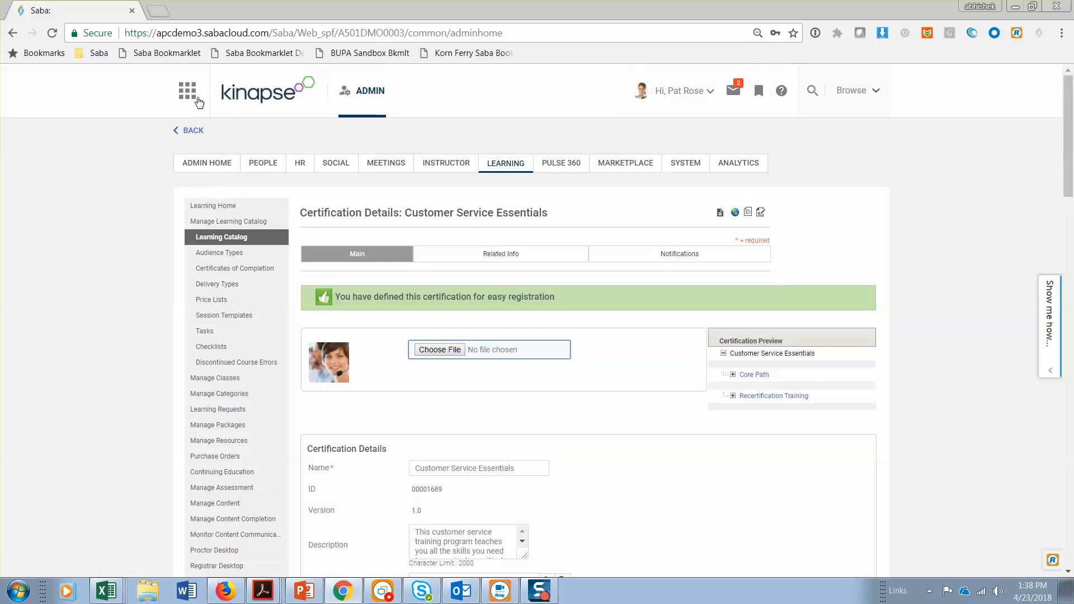
left_click(758, 167)
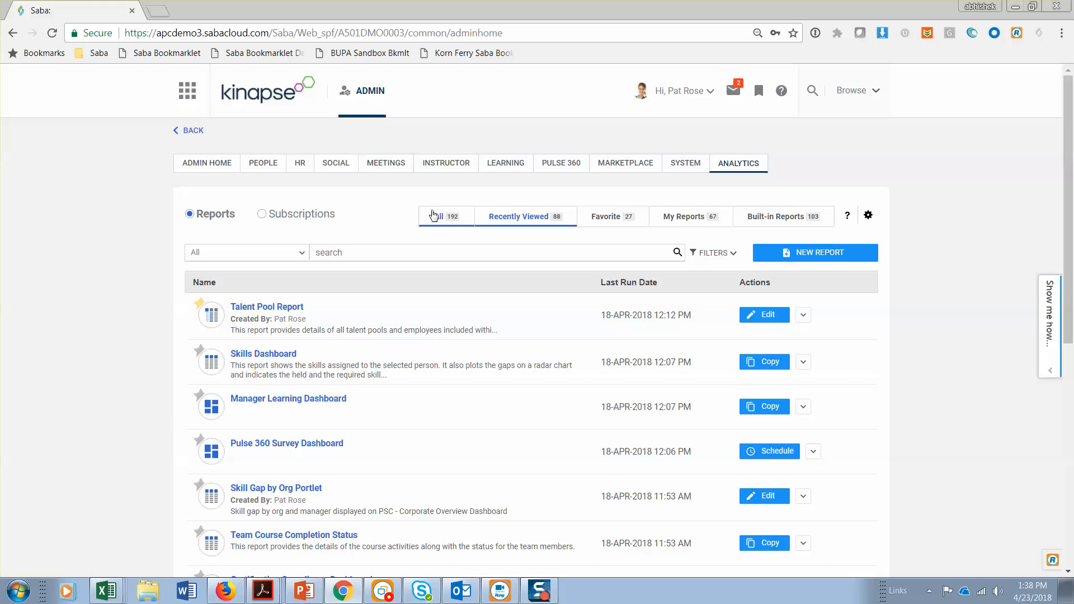
Search all reports for "cour" and open the Course Usage Dashboard
left_click(434, 216)
left_click(410, 248)
type("cour")
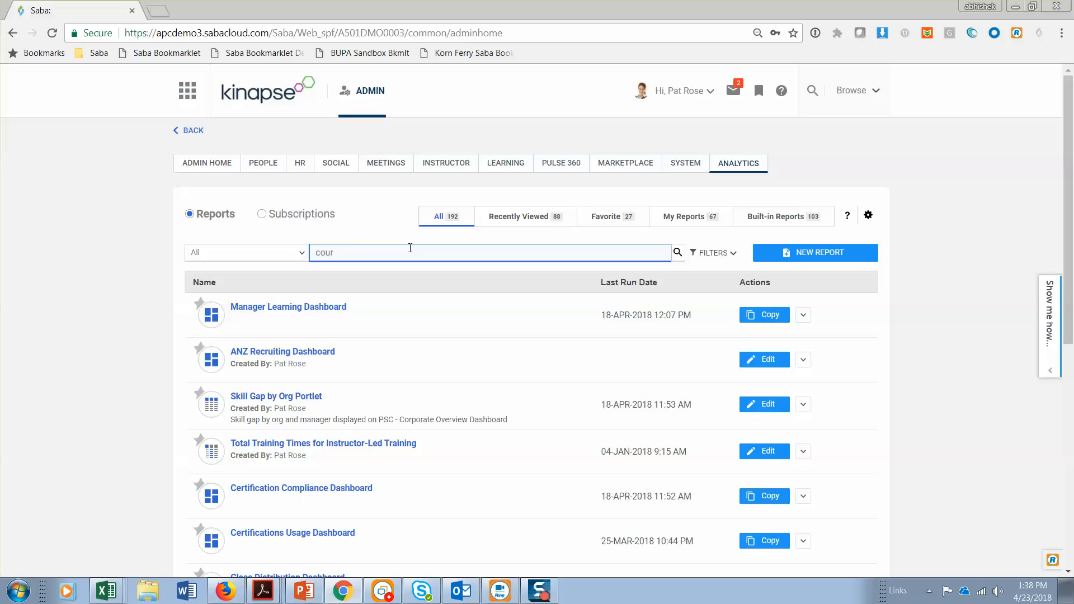
left_click(321, 352)
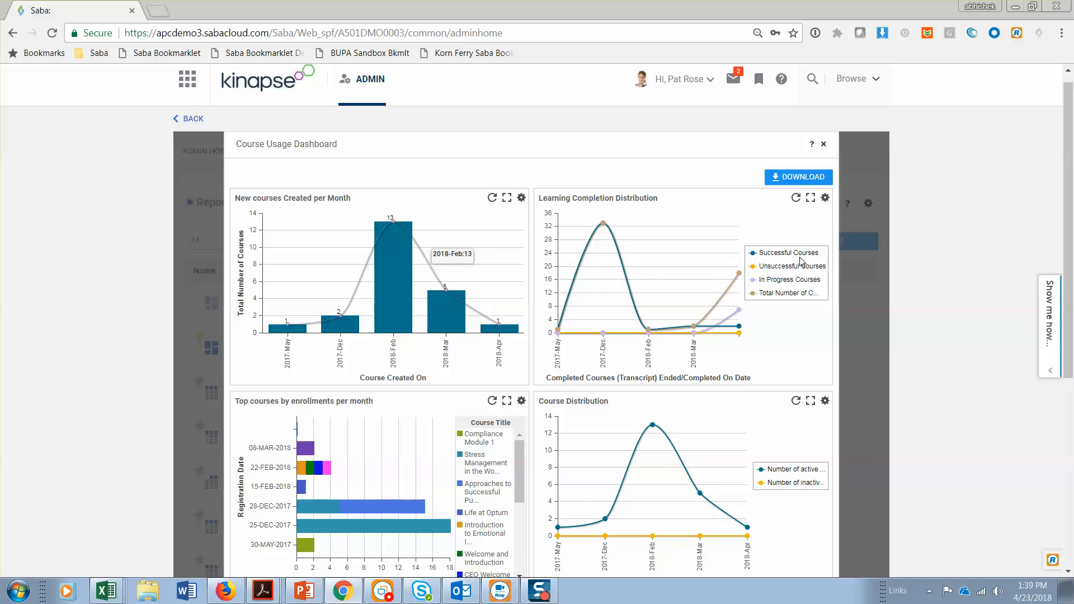
Hide the successful, in-progress and total series in the Learning Completion Distribution chart, show Successful Courses again, and close the dashboard
left_click(788, 253)
scroll(798, 278, "down", 1)
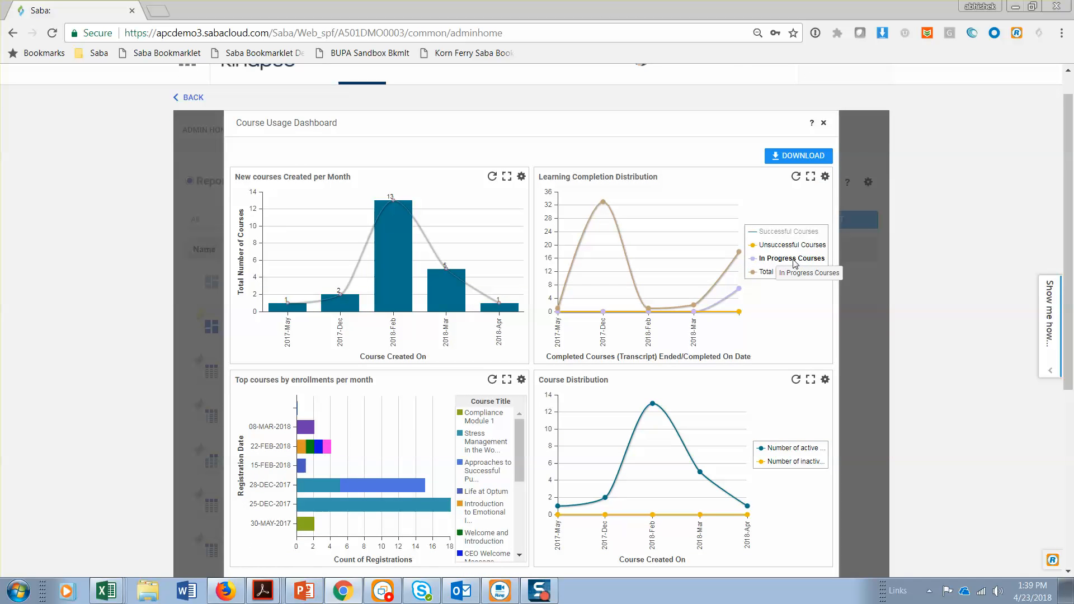
left_click(795, 261)
left_click(782, 274)
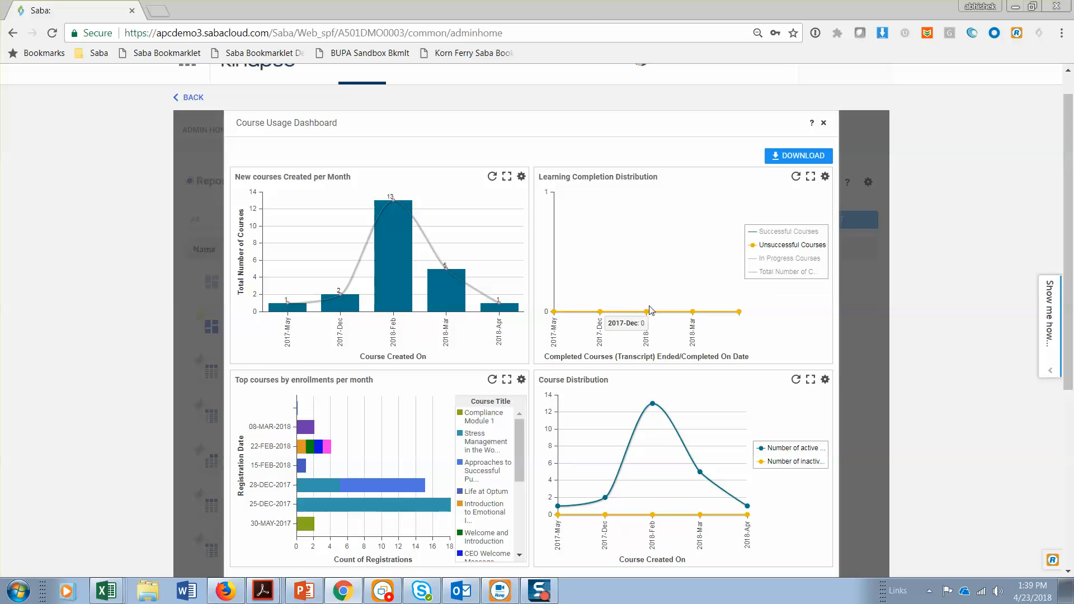
left_click(786, 235)
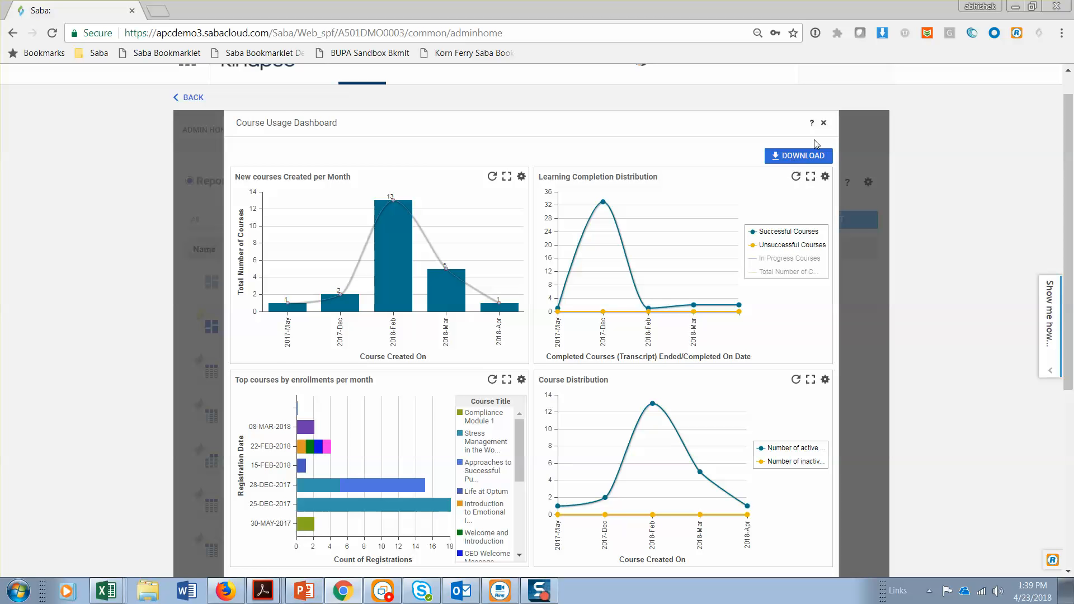
left_click(823, 123)
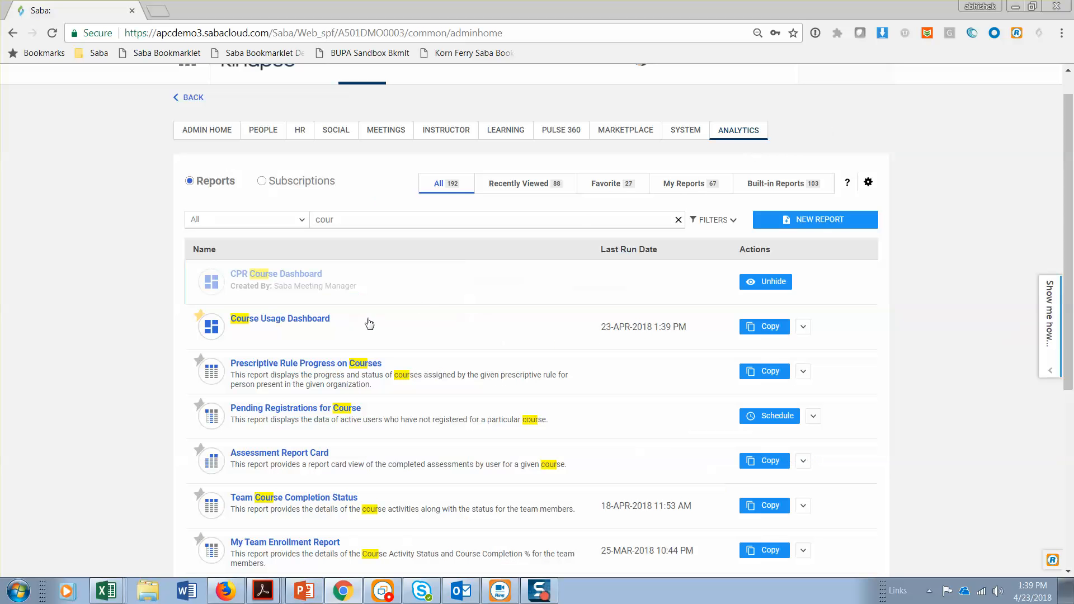